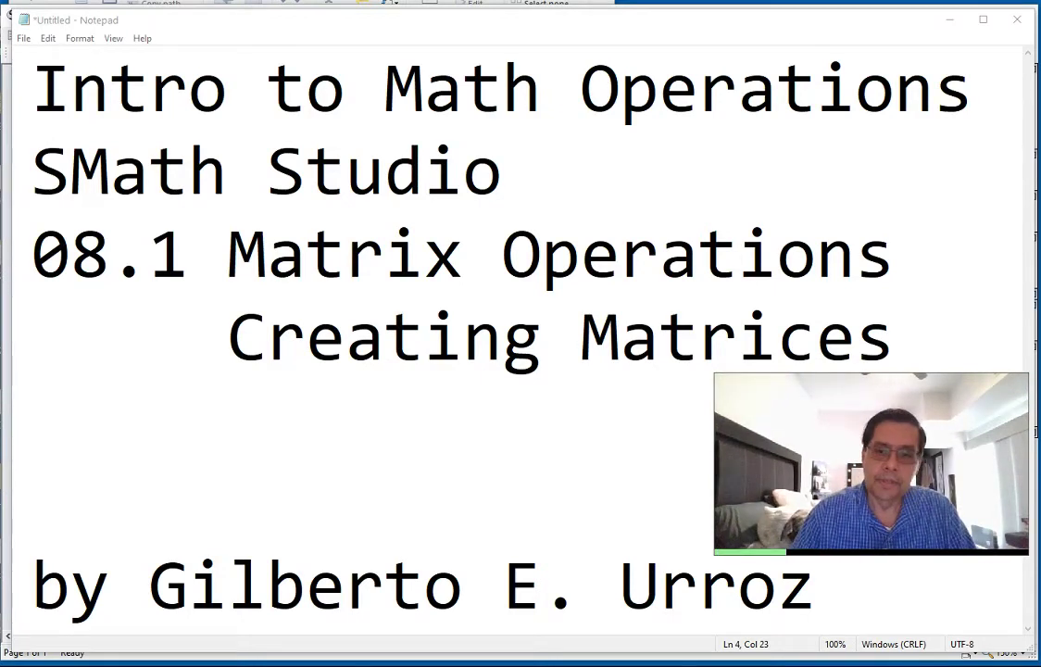
Minimize the Notepad title note without saving it and switch to the 05_08_MatrixFunctions worksheet in SMath Studio.
drag(899, 353, 227, 359)
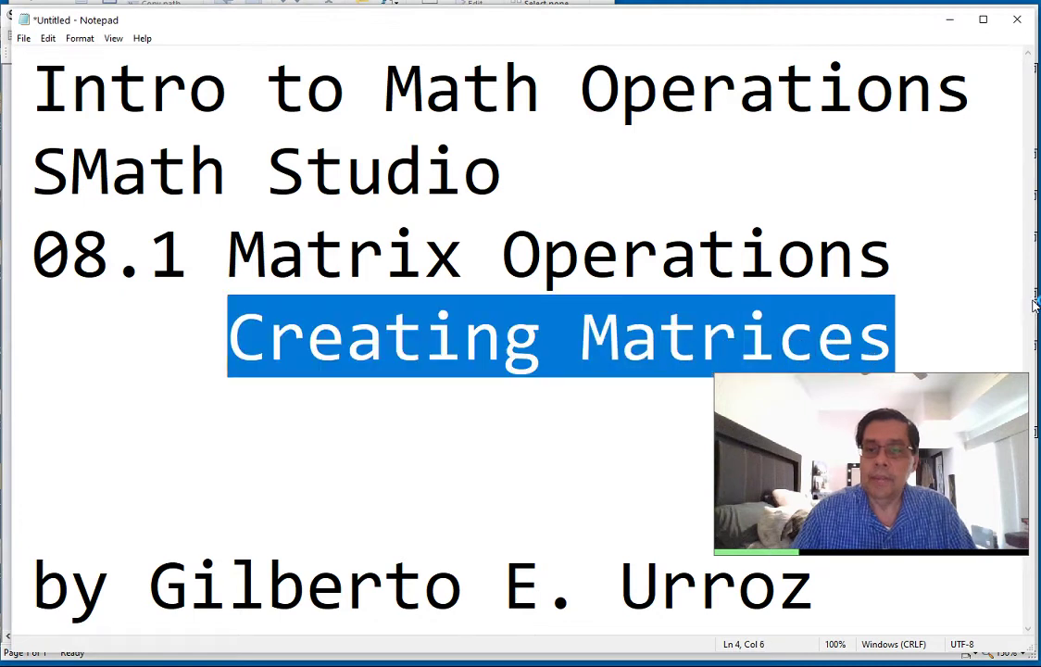
click(1014, 35)
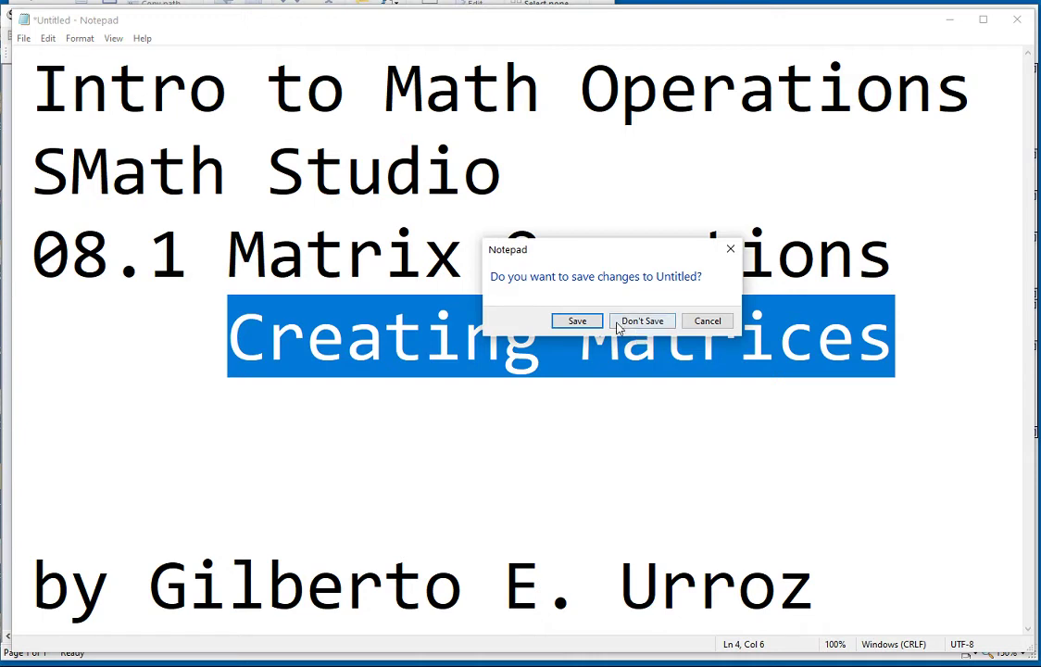
key(Return)
click(674, 421)
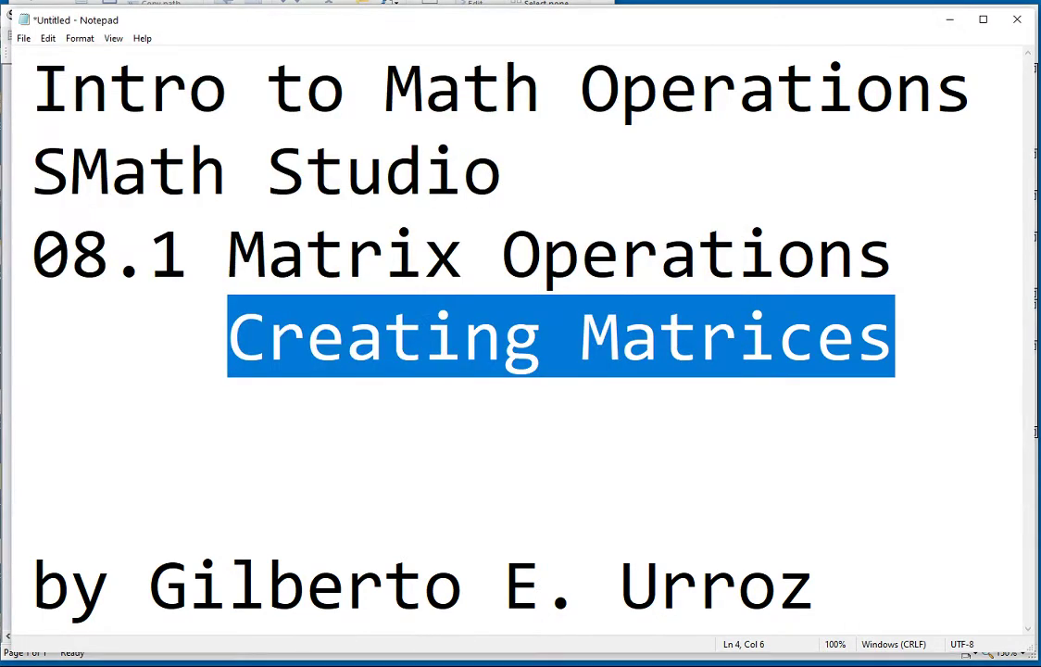
click(949, 19)
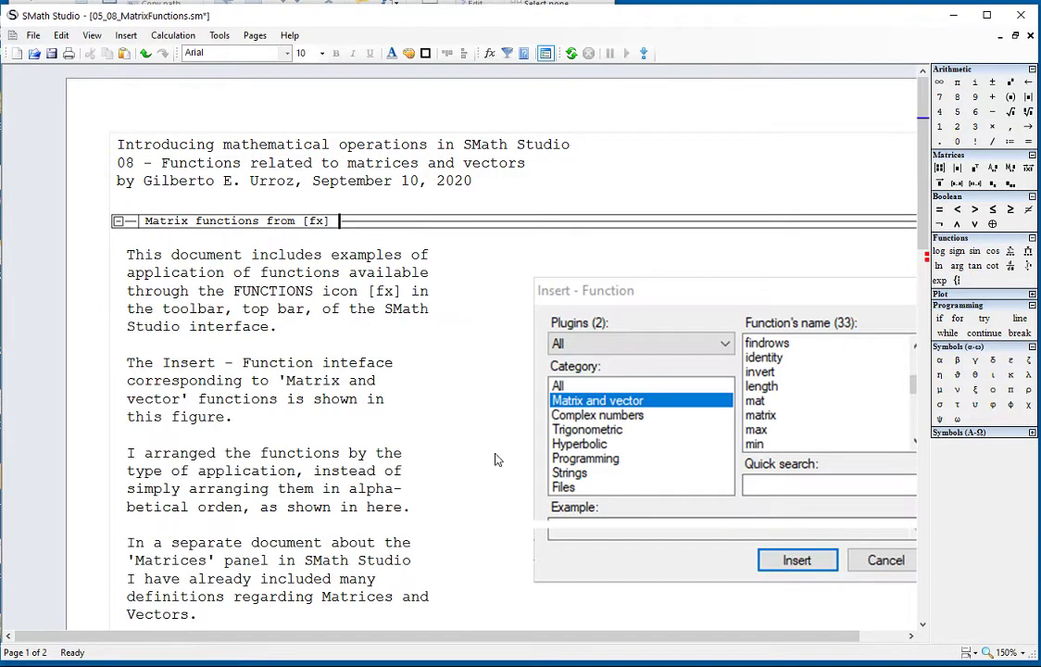
Open the function insertion dialog and list the functions in the Matrix and vector category.
click(911, 636)
click(911, 636)
click(911, 637)
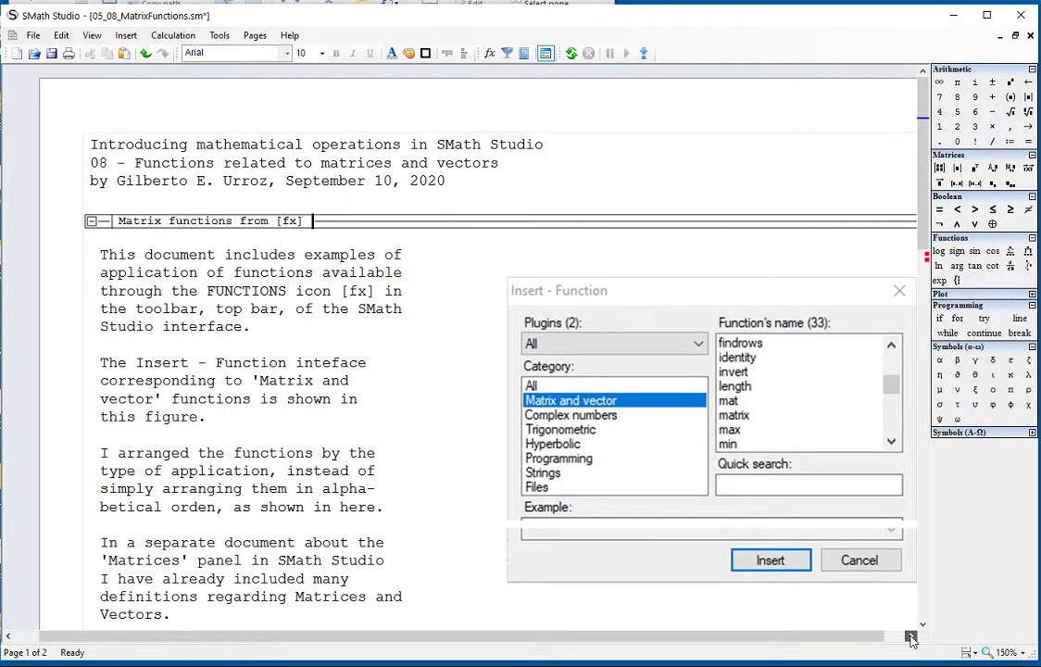
click(911, 636)
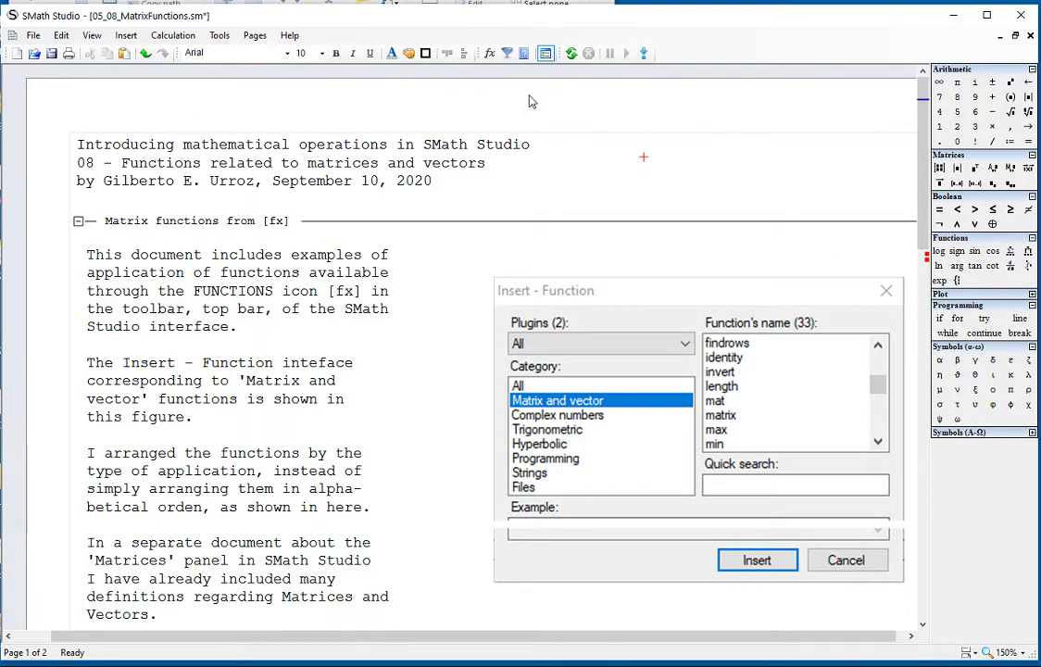
click(491, 58)
click(428, 252)
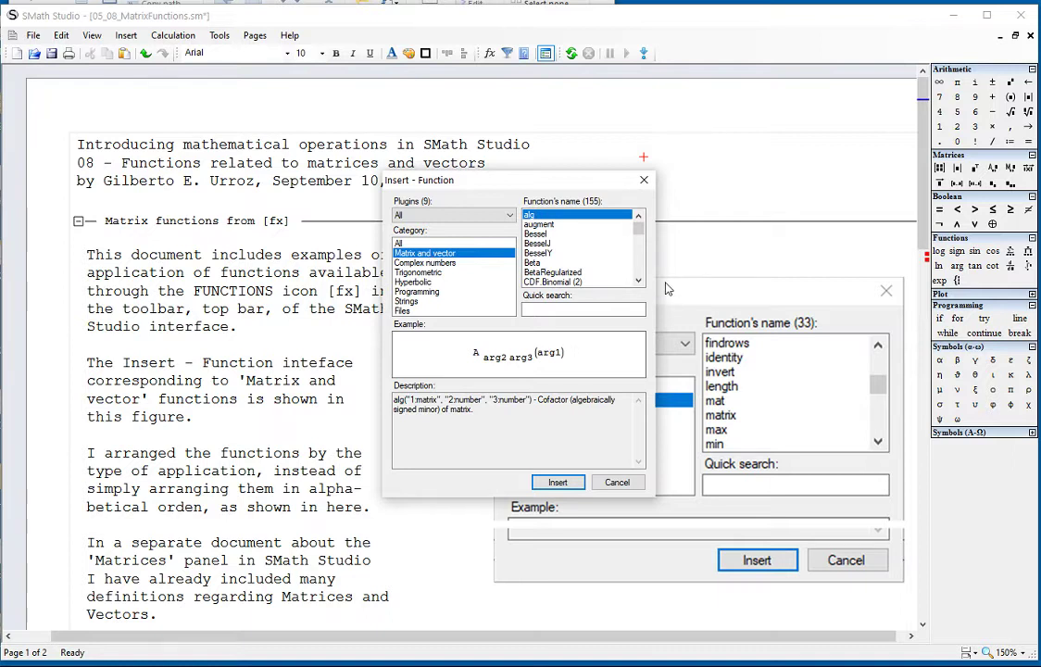
Examine the descriptions of the functions from Bessel to CDF.Binomial (2).
click(548, 235)
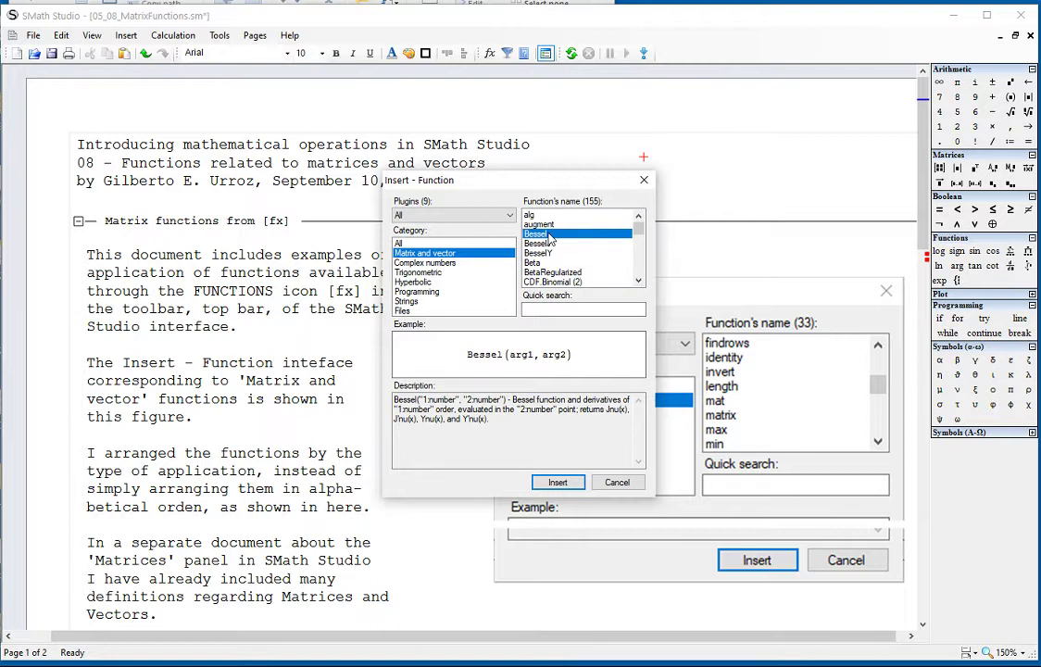
key(Down)
key(Down)
key(Down)
key(Down)
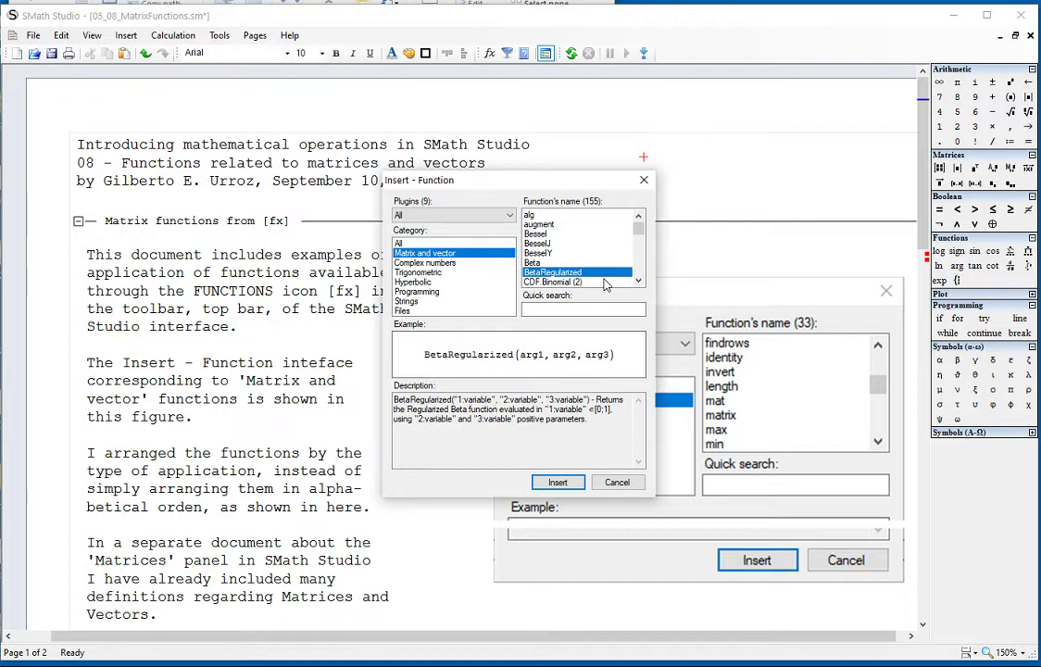
click(611, 282)
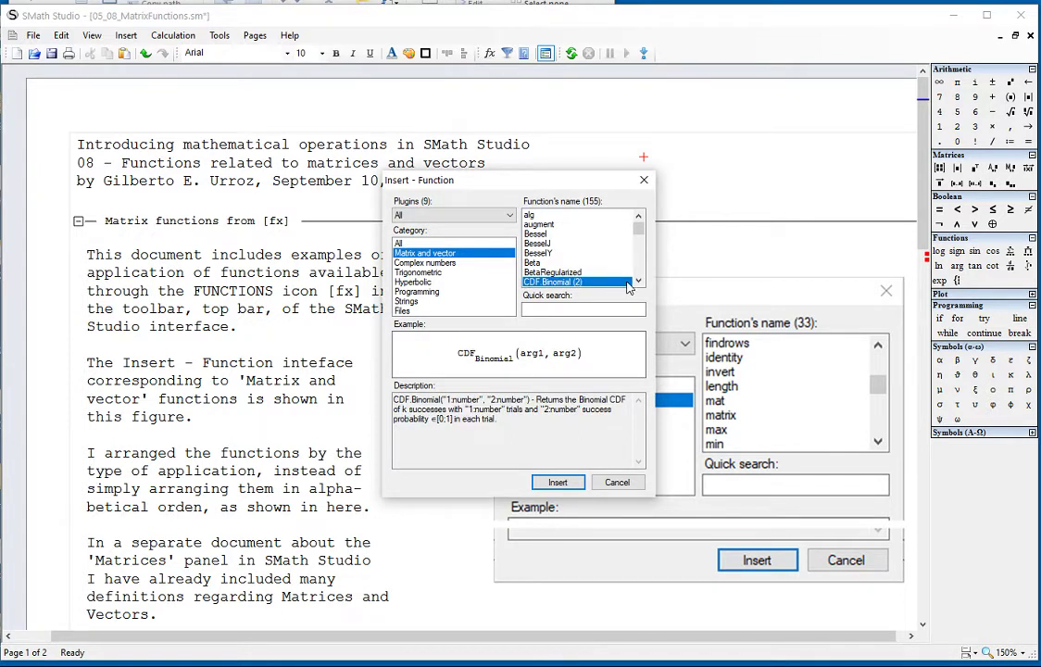
Browse past the CDF functions and read the descriptions of cols, csort, det and diag.
click(638, 282)
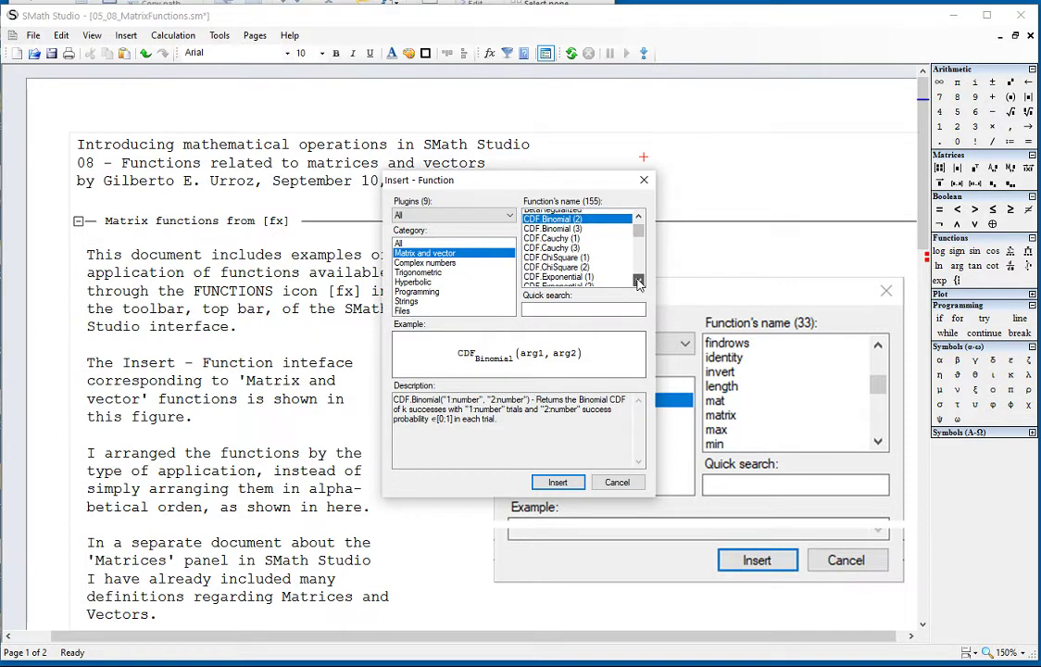
click(638, 282)
click(638, 282)
click(638, 281)
click(638, 282)
click(638, 282)
click(638, 281)
click(638, 282)
click(638, 282)
click(638, 281)
click(638, 281)
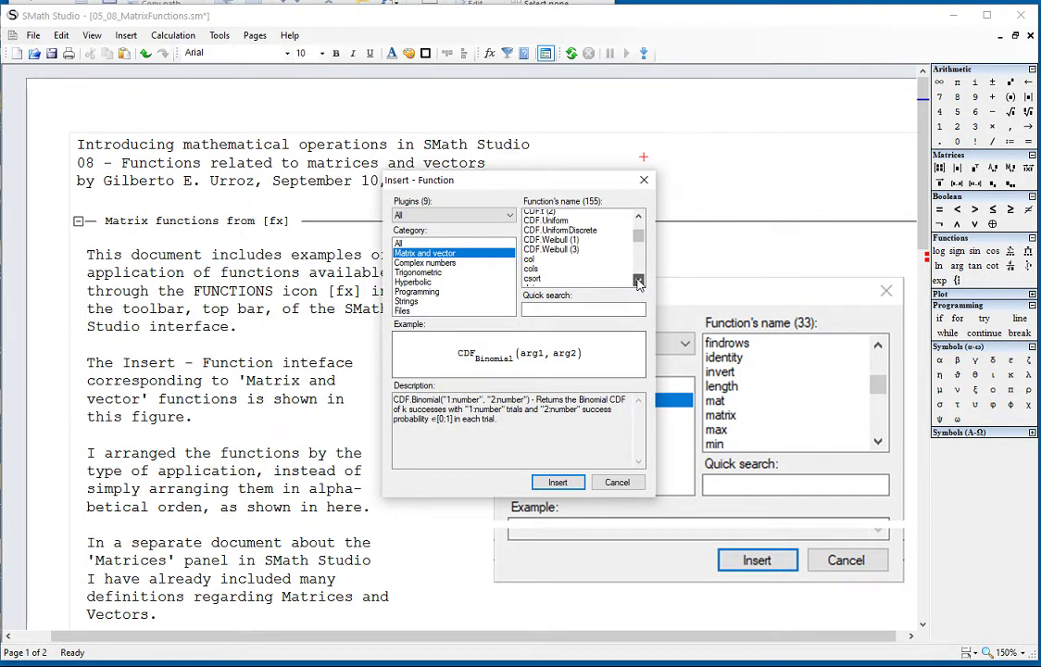
click(638, 281)
click(638, 281)
click(638, 282)
click(638, 281)
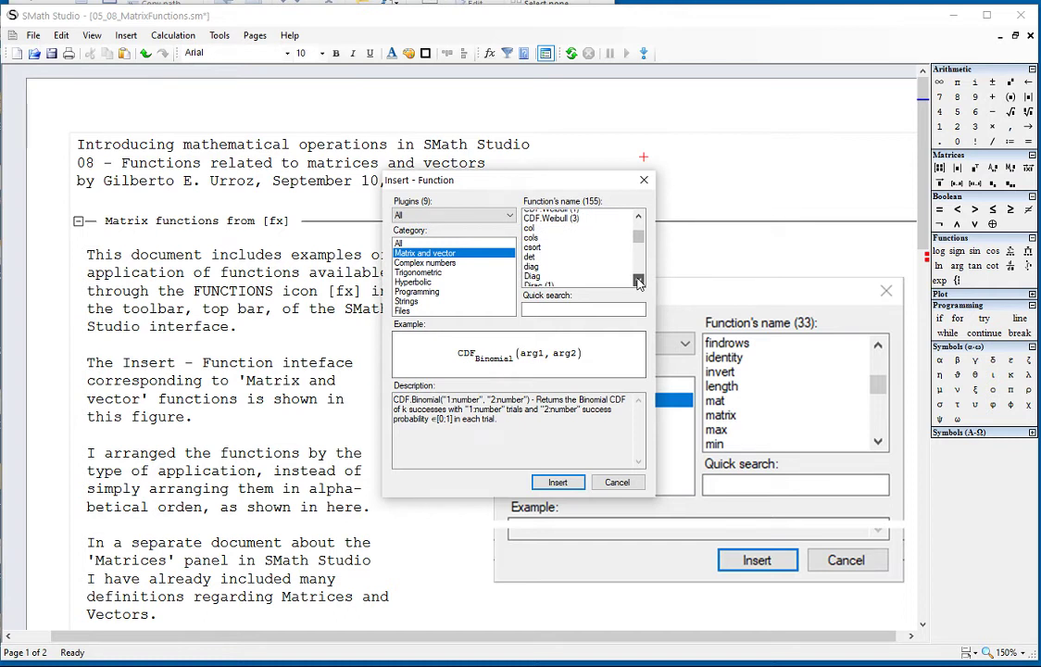
click(638, 282)
click(639, 216)
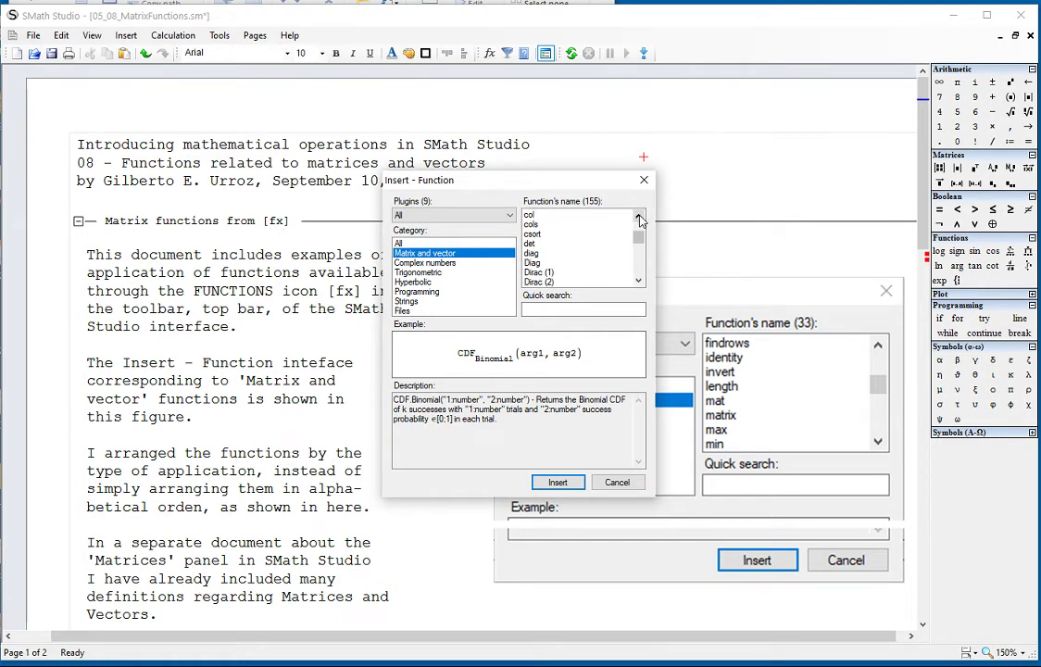
click(532, 224)
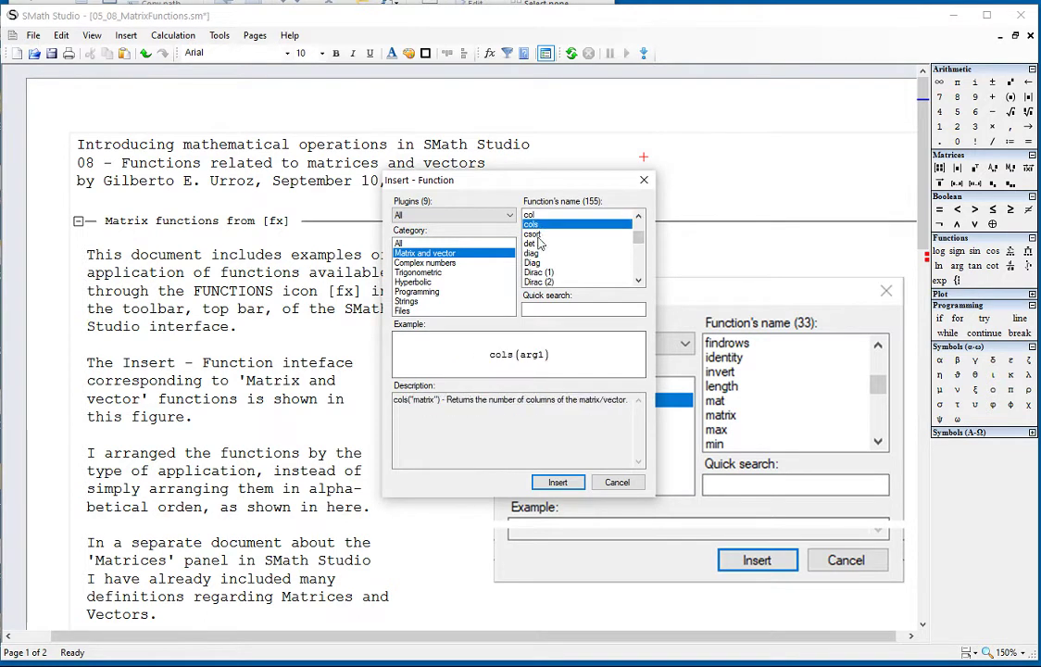
click(533, 233)
click(537, 245)
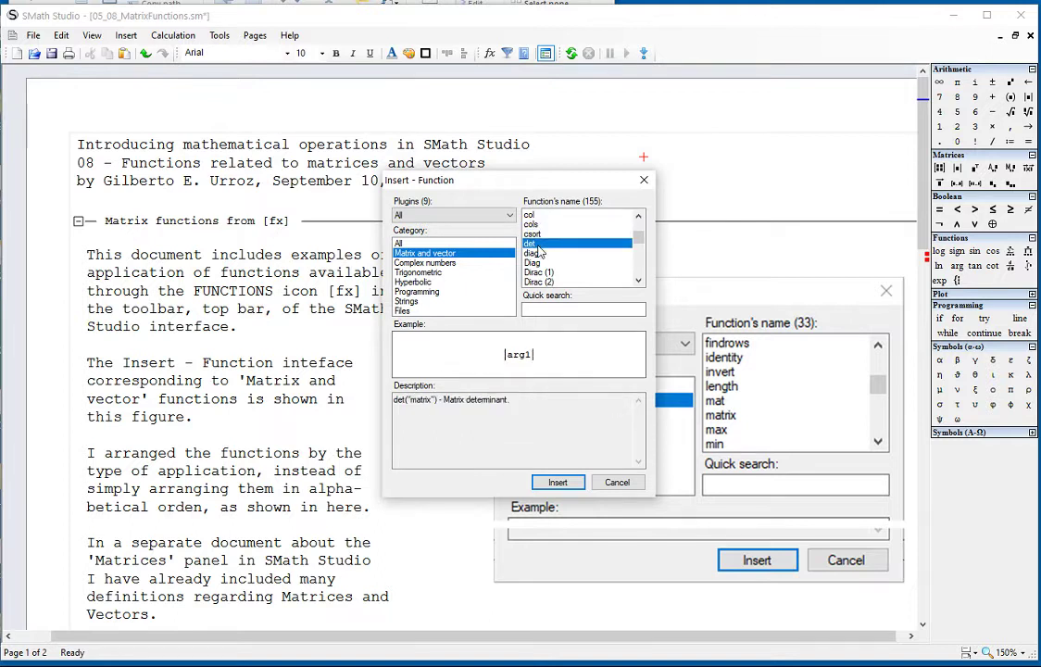
click(535, 253)
Look through the rest of the function list to its end and close the dialog without inserting anything.
scroll(593, 255, down, 5)
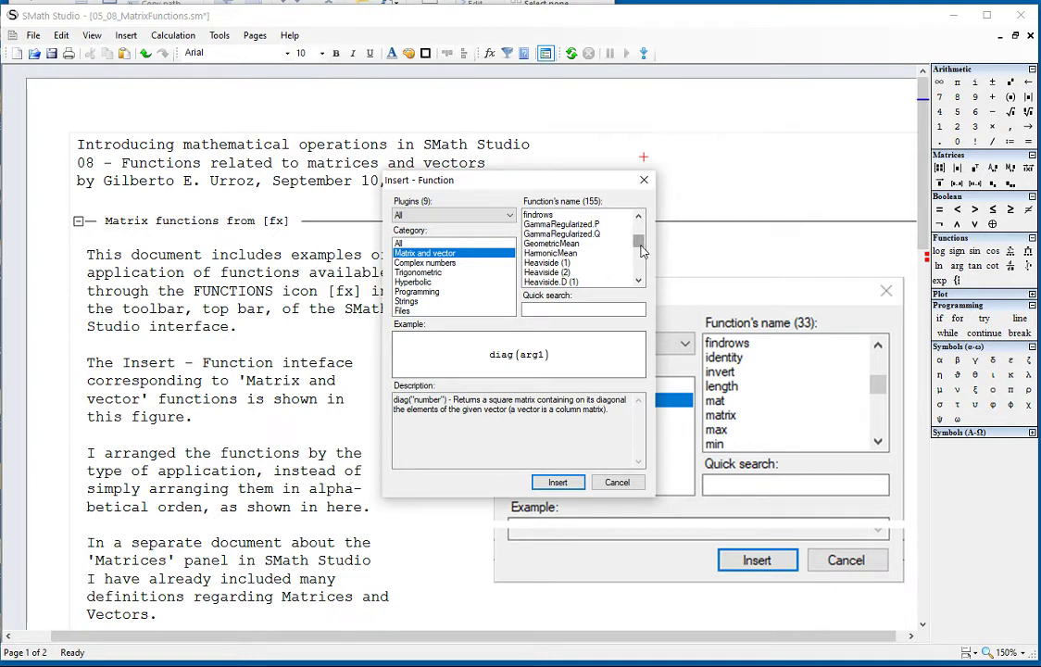
drag(640, 247, 642, 269)
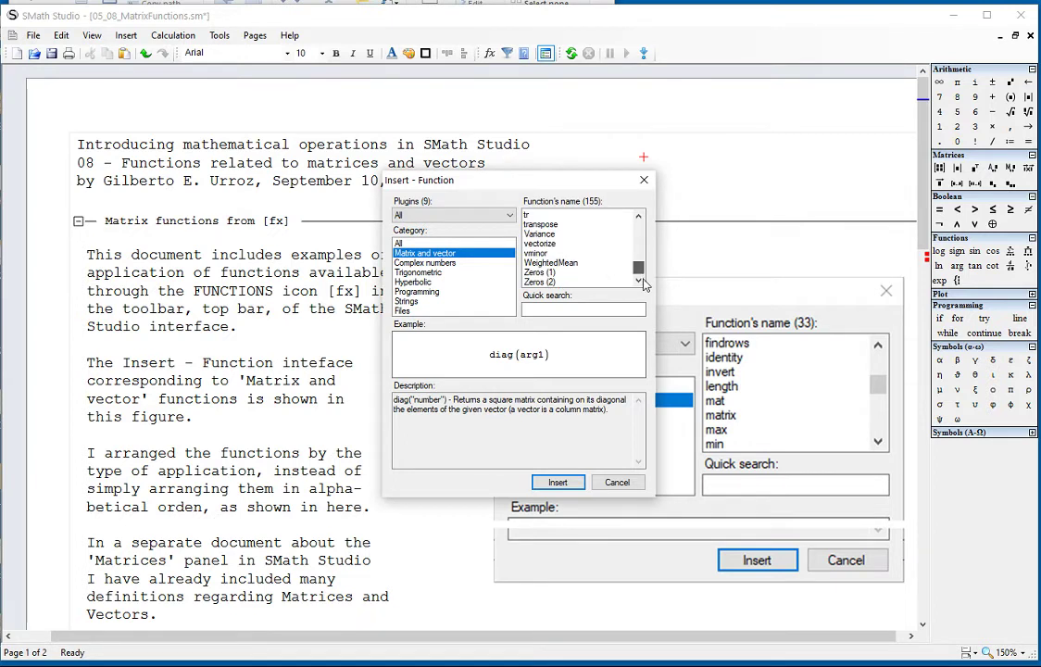
click(642, 182)
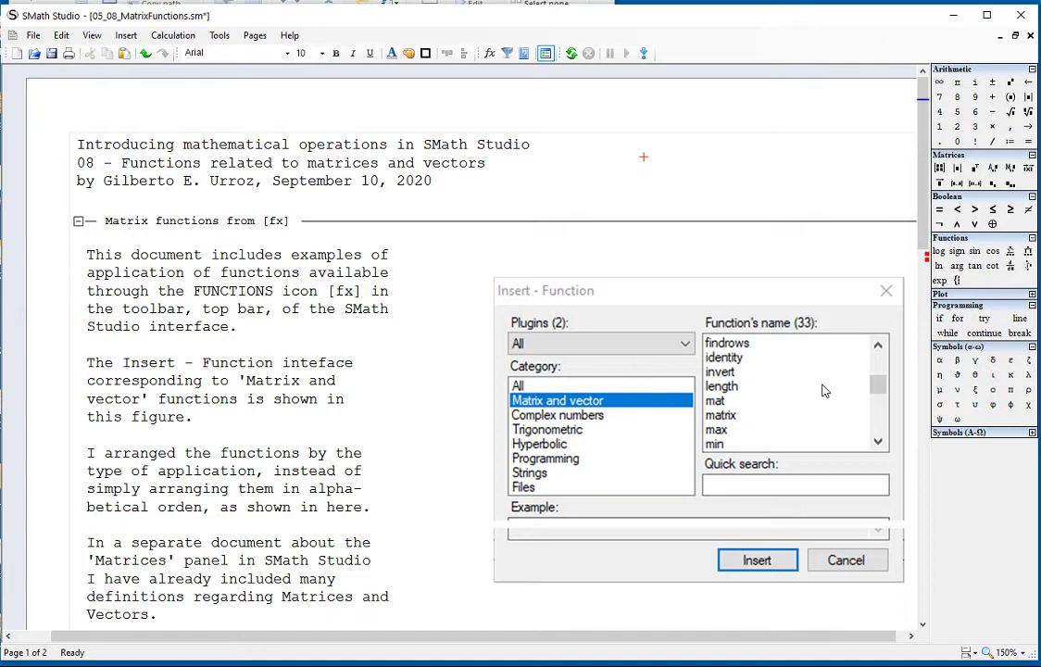
Collapse the "Matrix functions from [fx]" section, go through the other section headings and expand "Functions for creating matrices".
scroll(825, 389, down, 1)
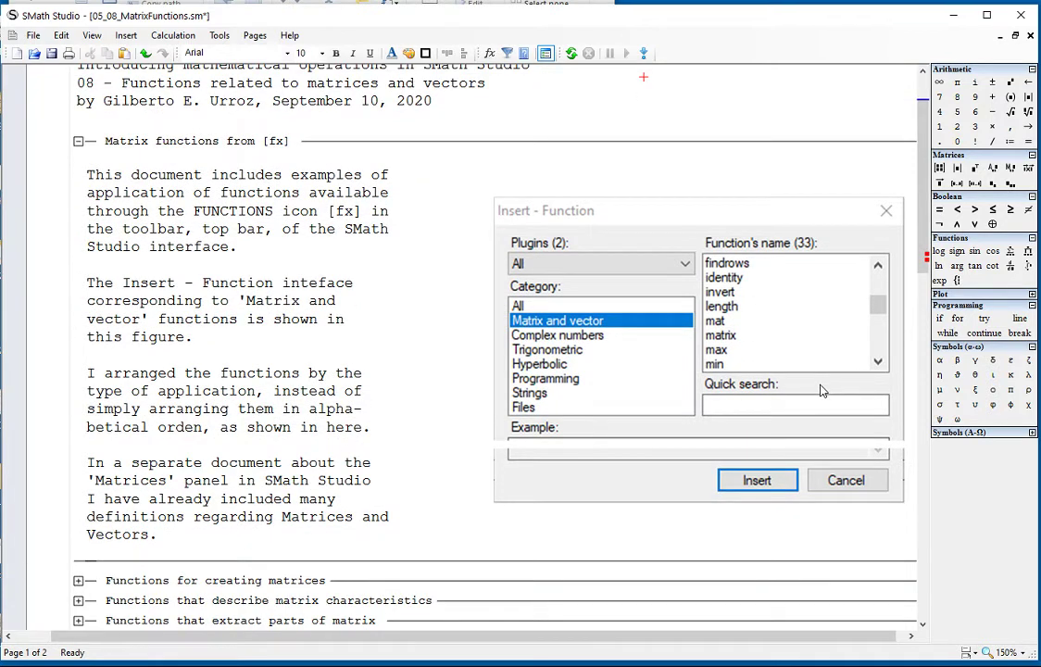
click(78, 141)
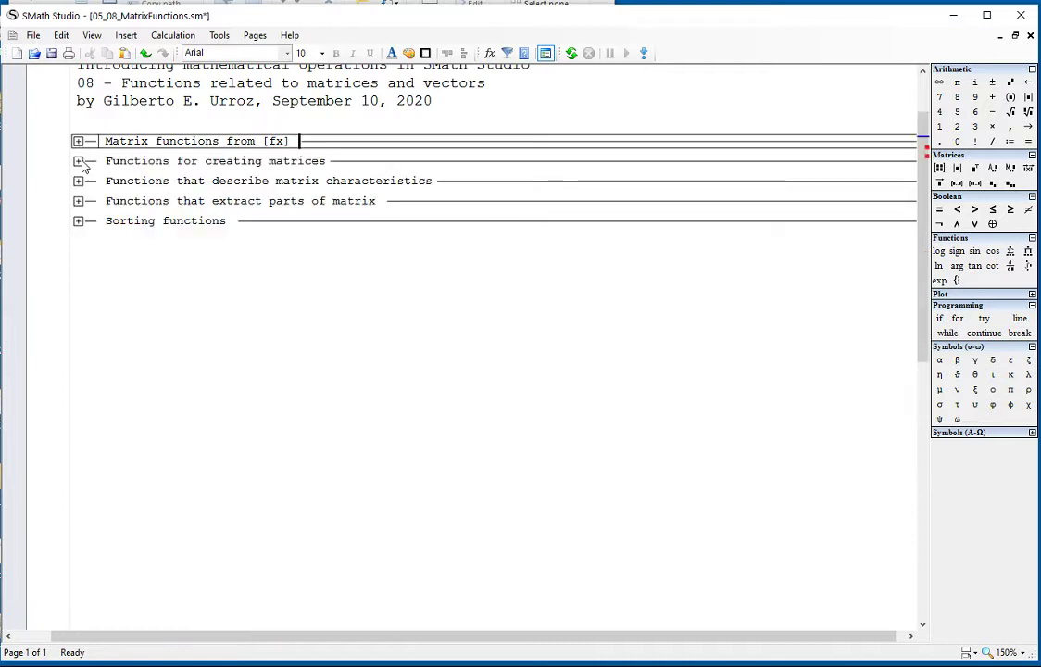
click(160, 166)
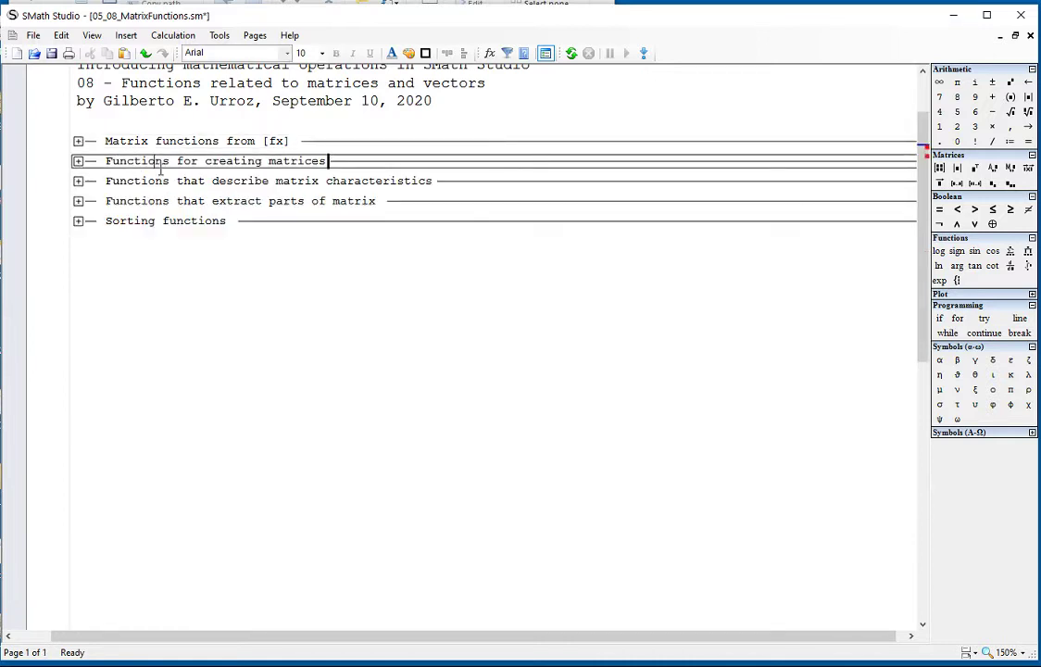
click(130, 179)
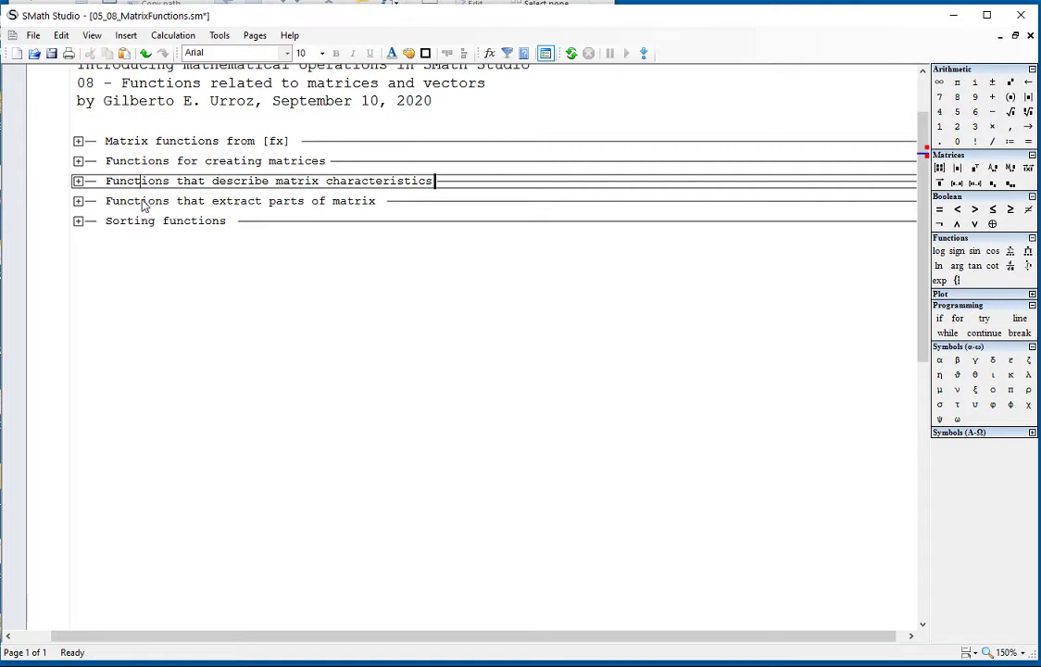
click(144, 203)
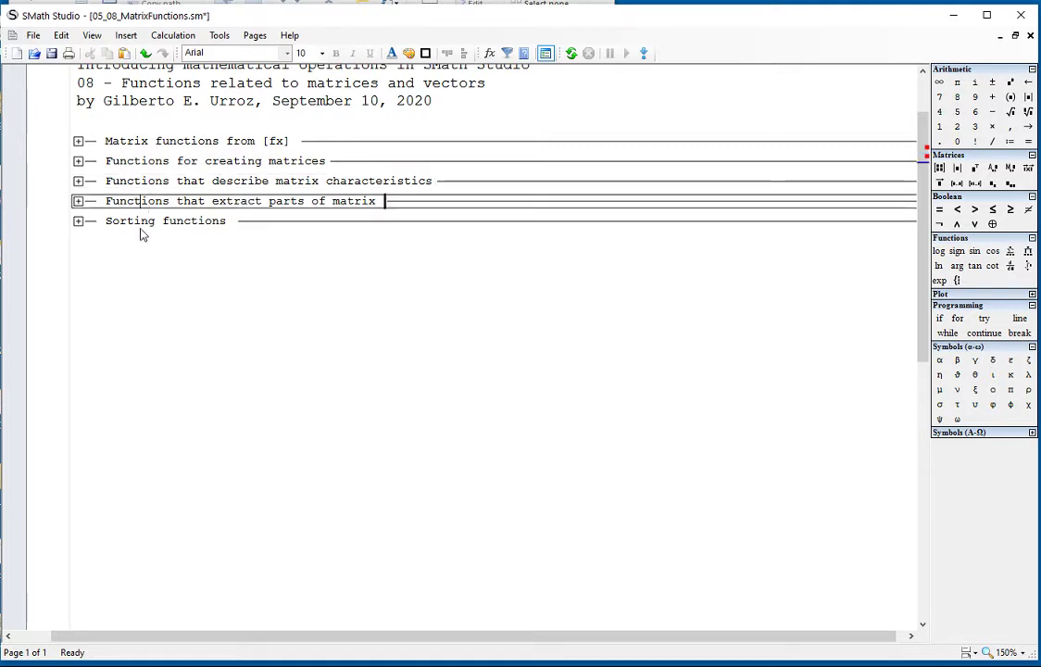
click(144, 222)
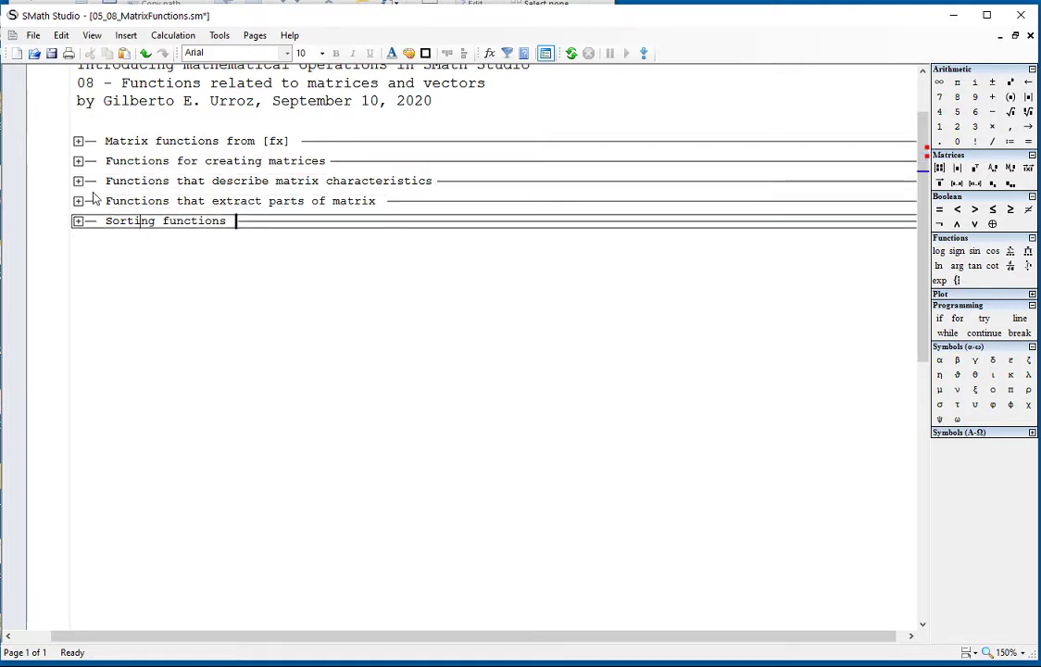
double_click(144, 160)
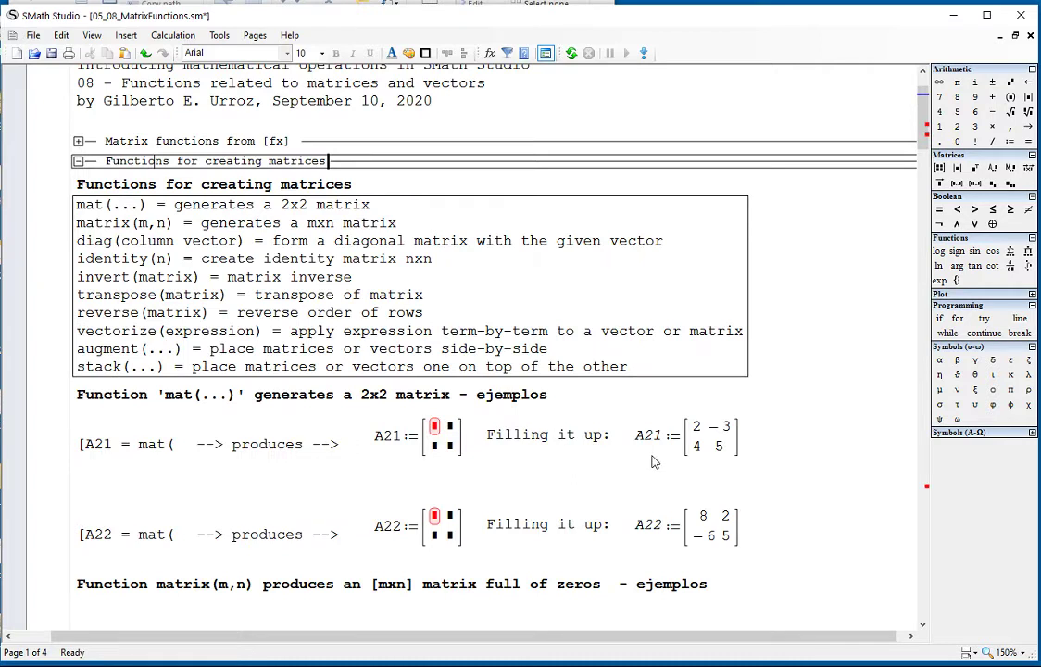
Examine the mat(...) and matrix(m,n) entries in the list of matrix-creating functions.
drag(77, 204, 146, 205)
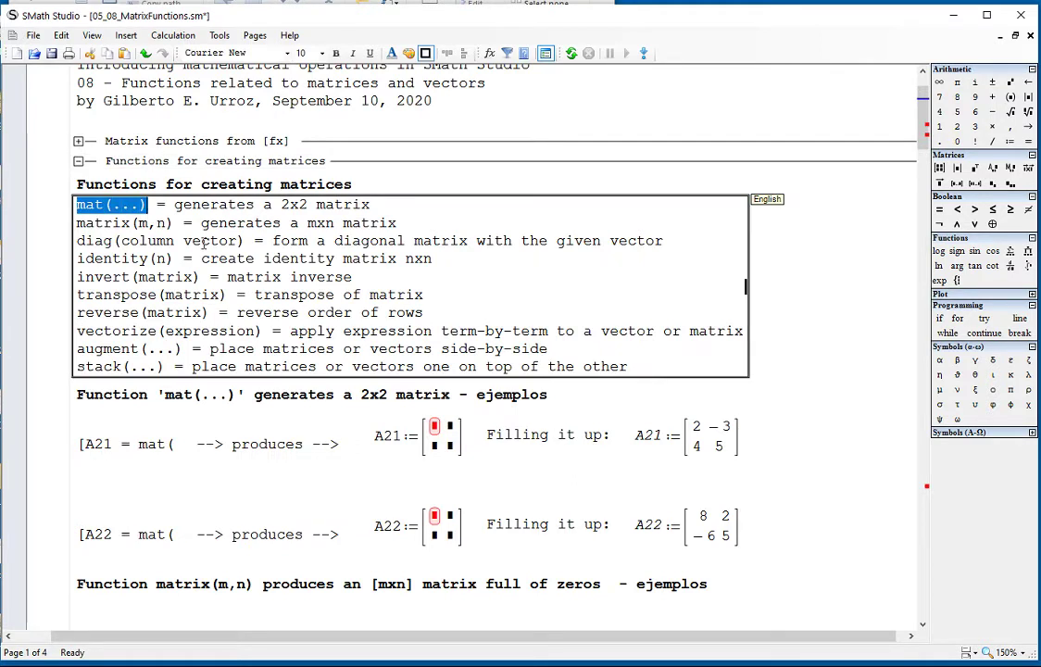
click(789, 385)
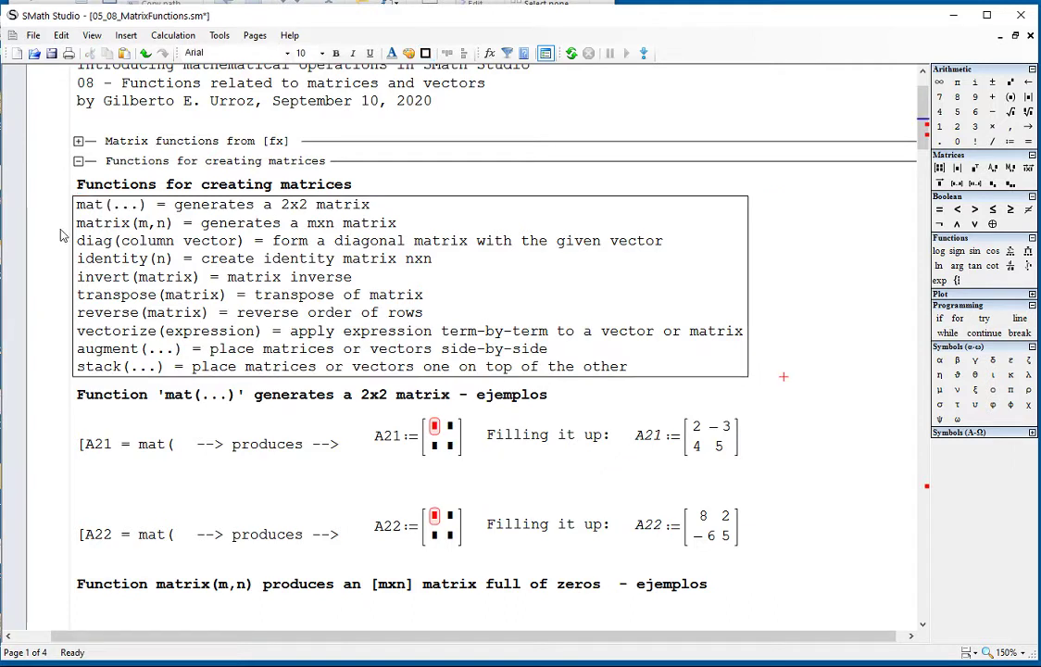
drag(78, 223, 173, 228)
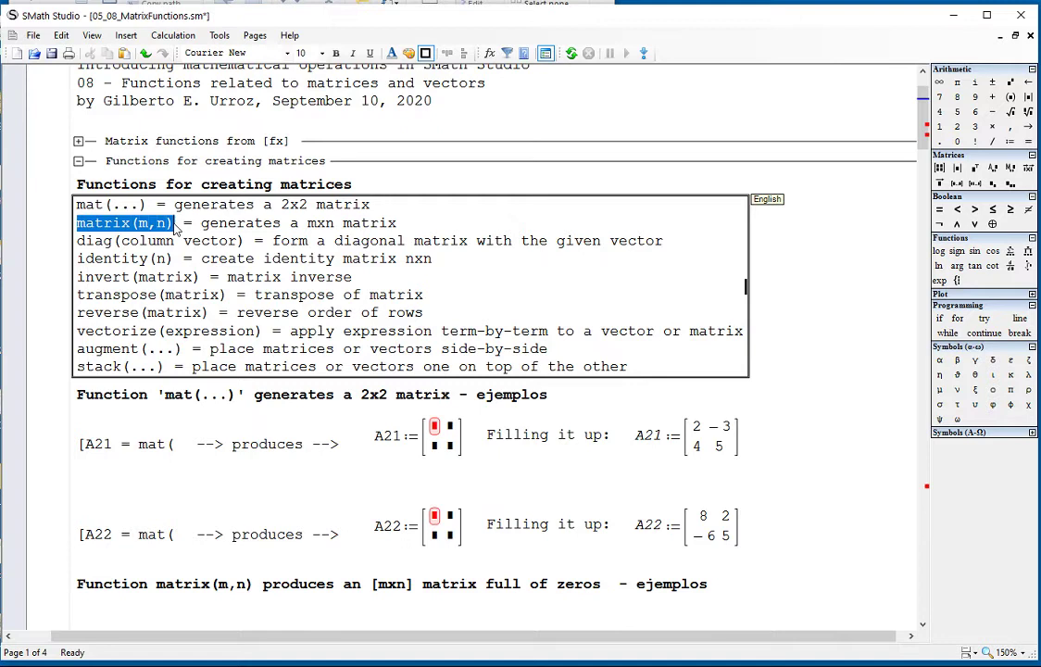
click(548, 316)
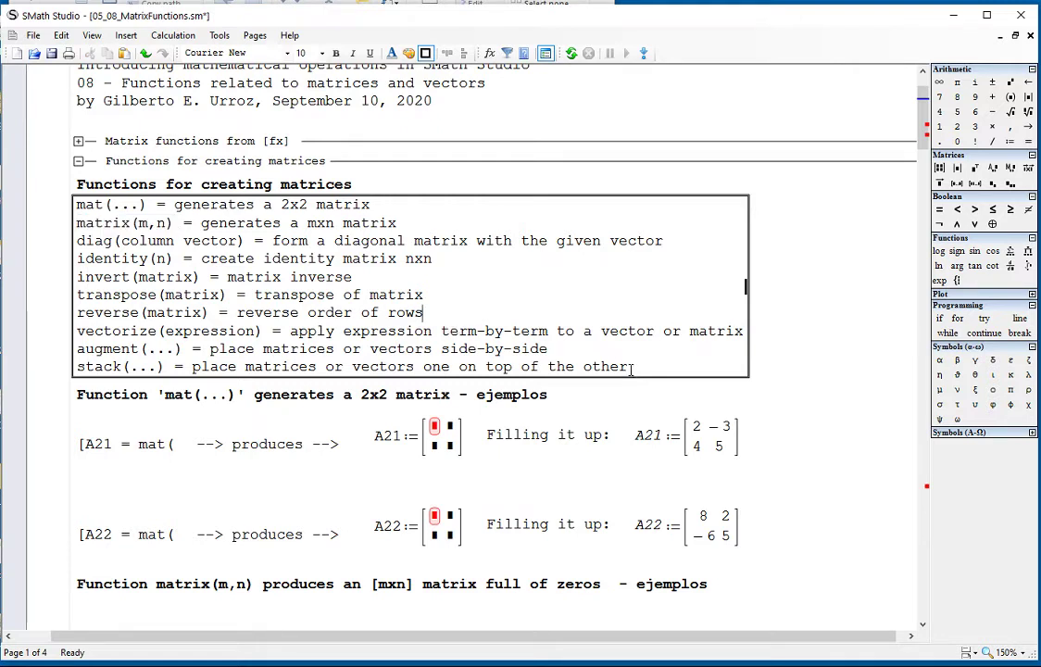
Copy the whole list of matrix-creating functions into a text area on a new worksheet zoomed to 150%.
drag(640, 373, 88, 211)
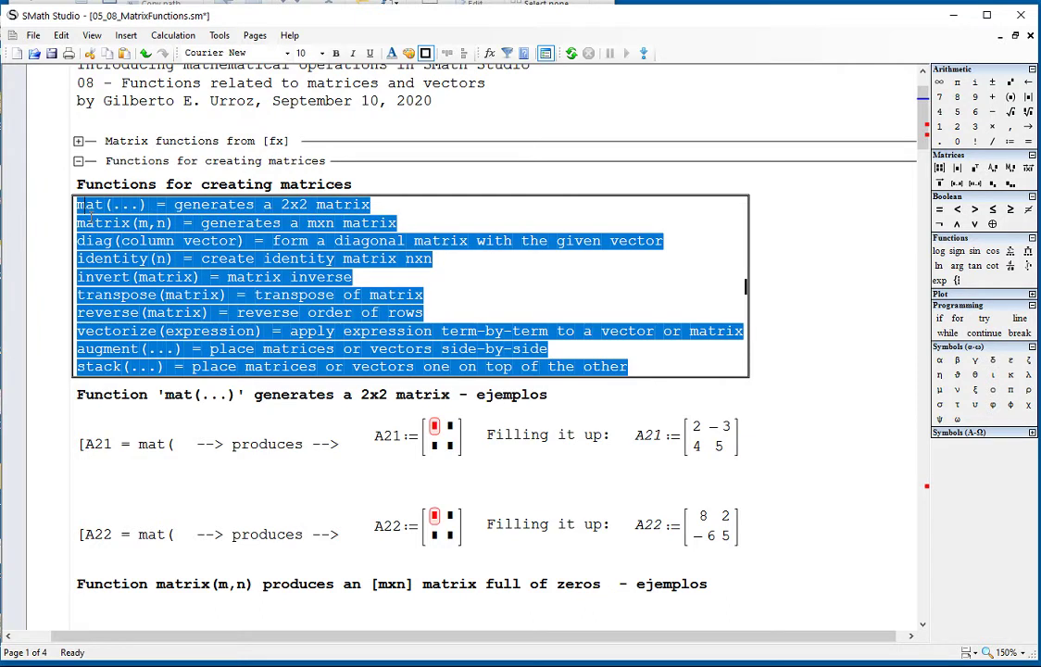
key(ctrl+n)
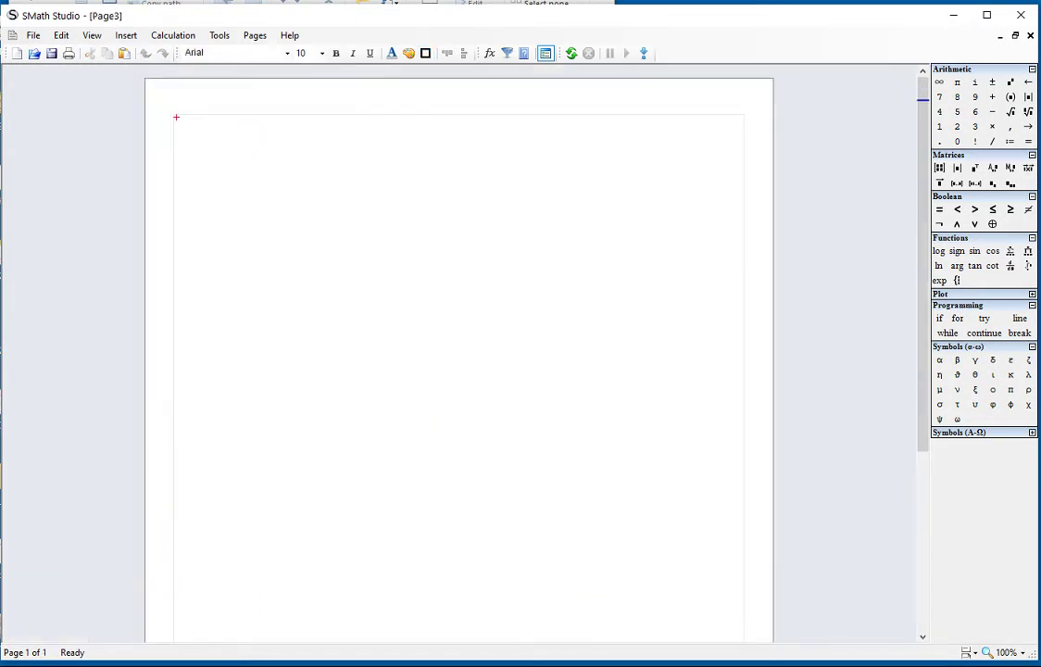
click(1005, 652)
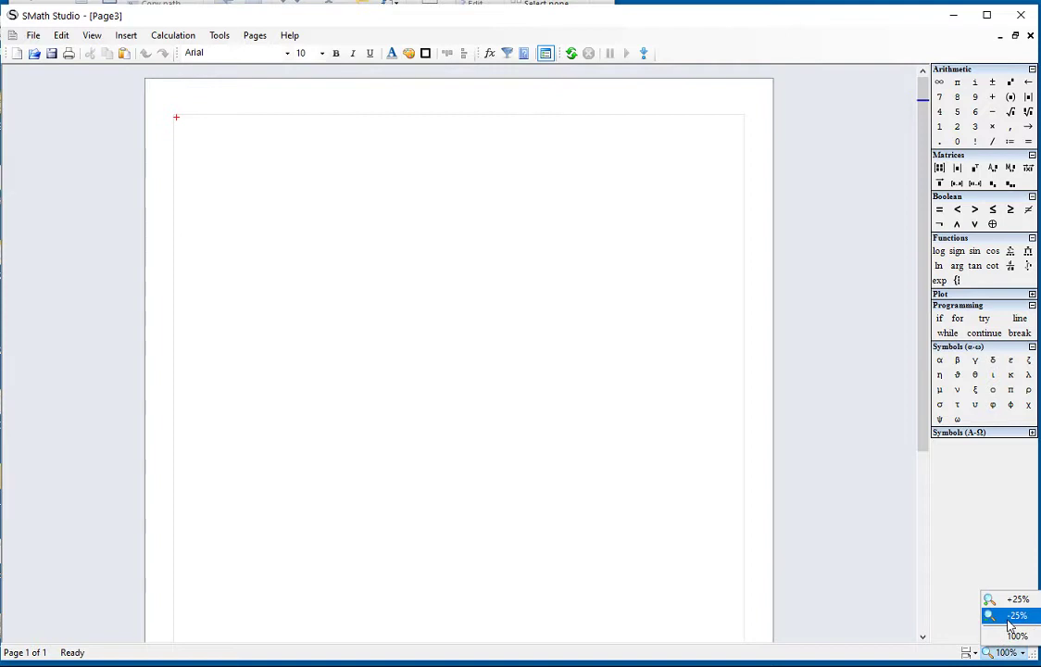
scroll(1009, 626, up, 2)
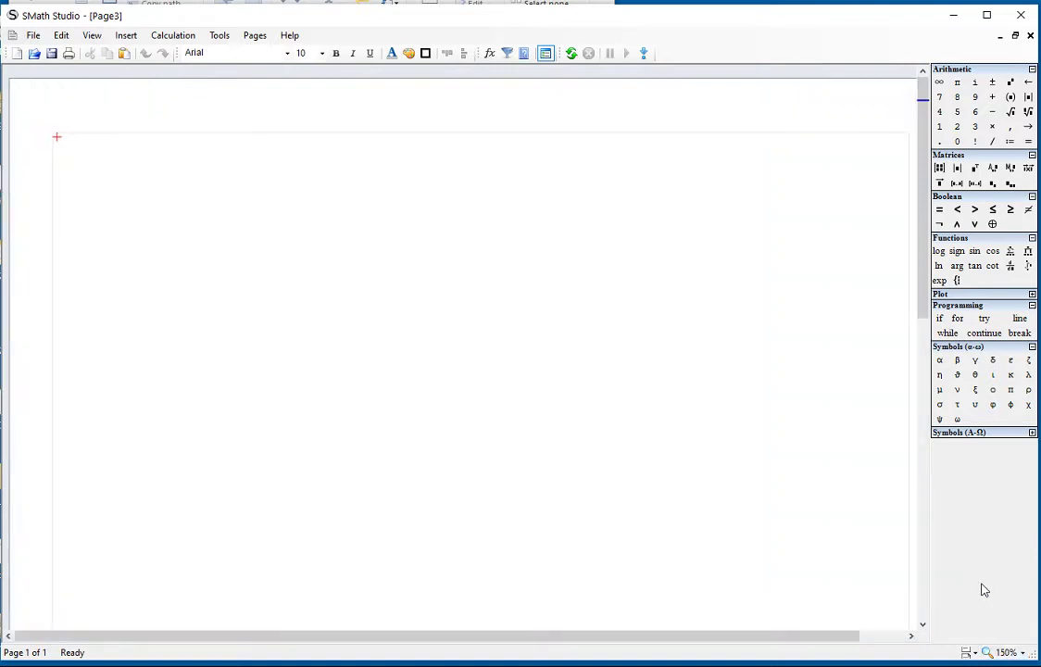
text(mat(...) = generates a 2x2 matrixmatrix(m,n) = generates a mxn matrixdiag(column vector) = form a diagonal matrix with the given vectoridentity(n) = create identity matrix nxninvert(matrix) = matrix inversetranspose(matrix) = transpose of matrixreverse(matrix) = reverse order of rowsvectorize(expression) = apply expression term-by-term to a vector or matrixaugment(...) = place matrices or vectors side-by-sidestack(...) = place matrices or vectors one on top of the other)
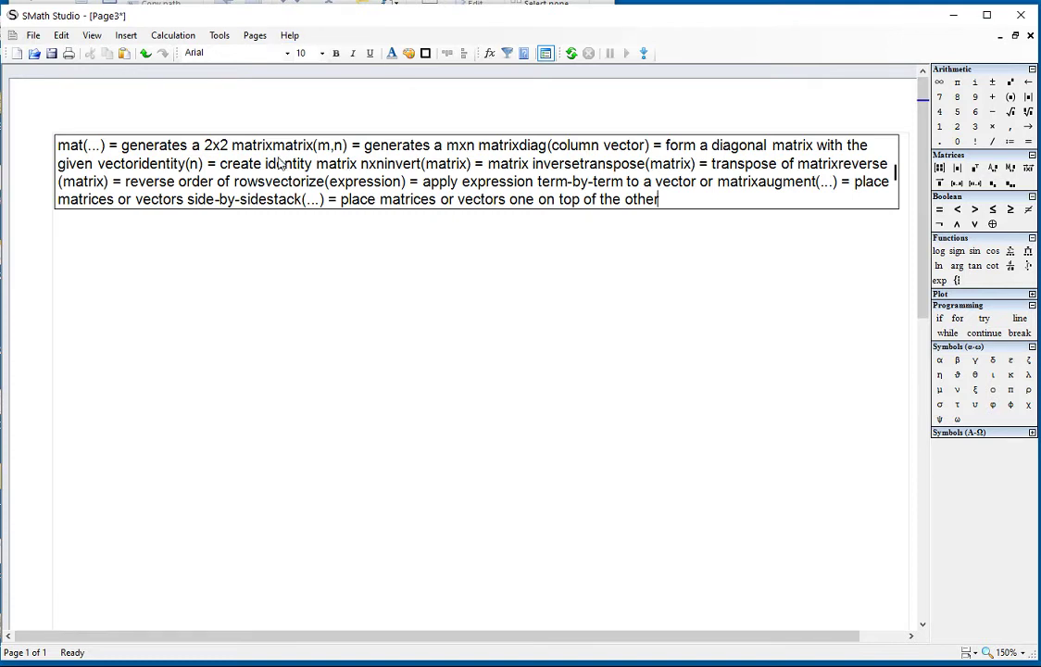
key(ctrl+z)
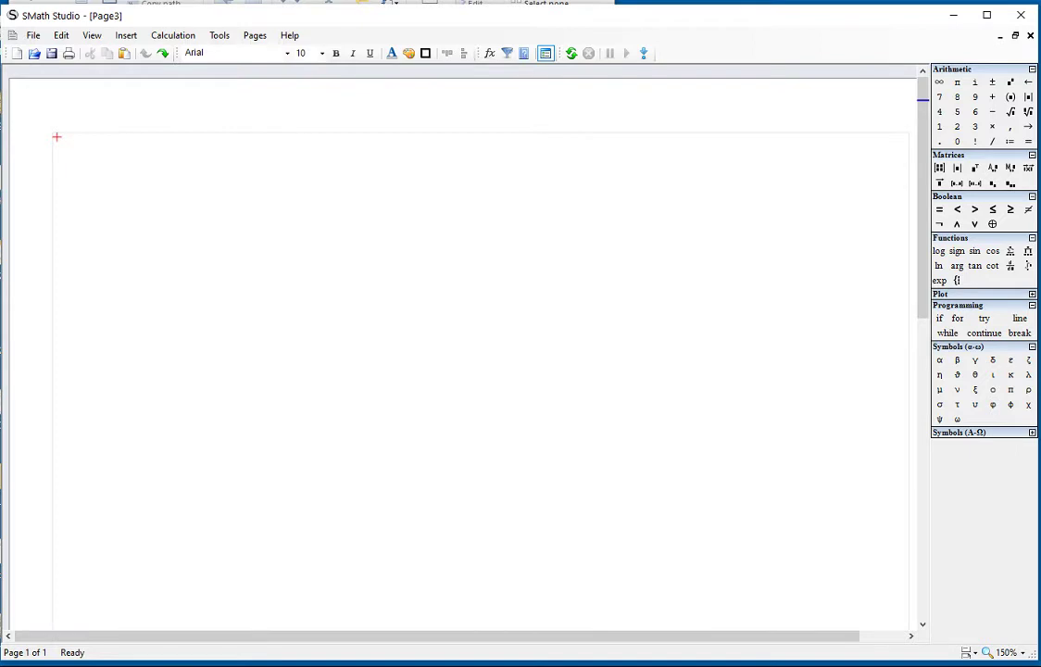
text(mat(...) = generates a 2x2 matrixmatrix(m,n) = generates a mxn matrixdiag(column vector) = form a diagonal matrix with the given vectoridentity(n) = create identity matrix nxninvert(matrix) = matrix inversetranspose(matrix) = transpose of matrixreverse(matrix) = reverse order of rowsvectorize(expression) = apply expression term-by-term to a vector or matrixaugment(...) = place matrices or vectors side-by-sidestack(...) = place matrices or vectors one on top of the other)
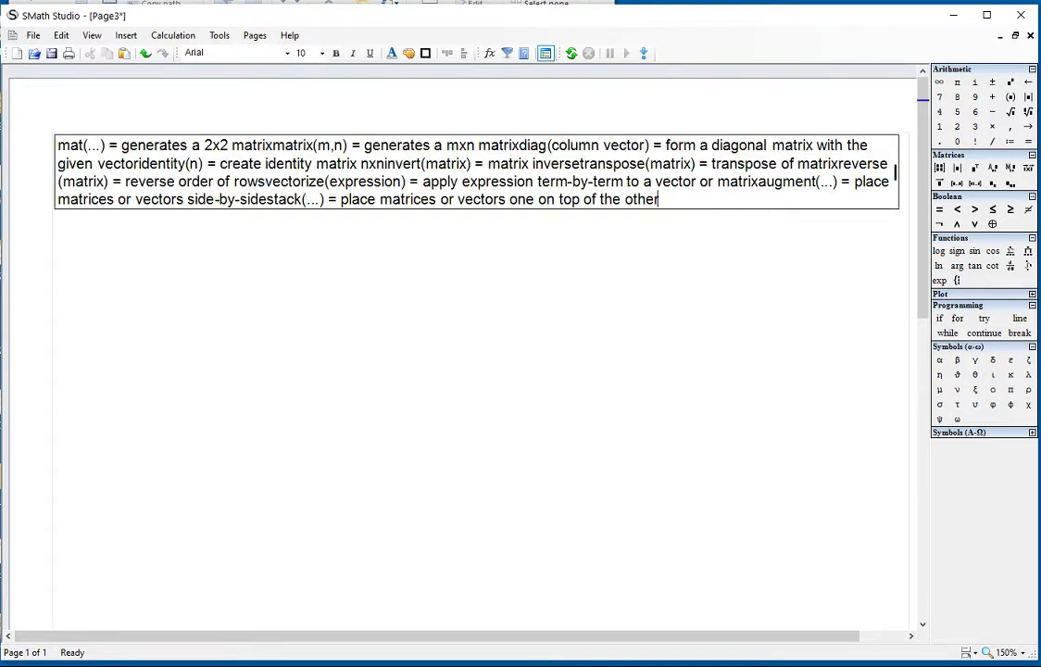
click(272, 145)
text(")
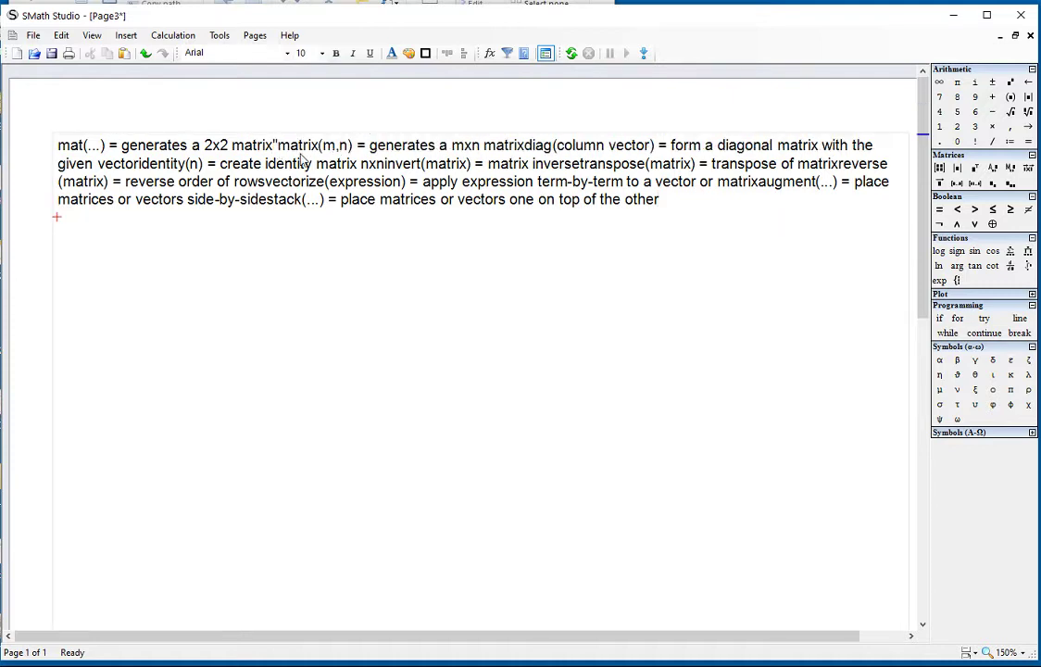
key(ctrl+z)
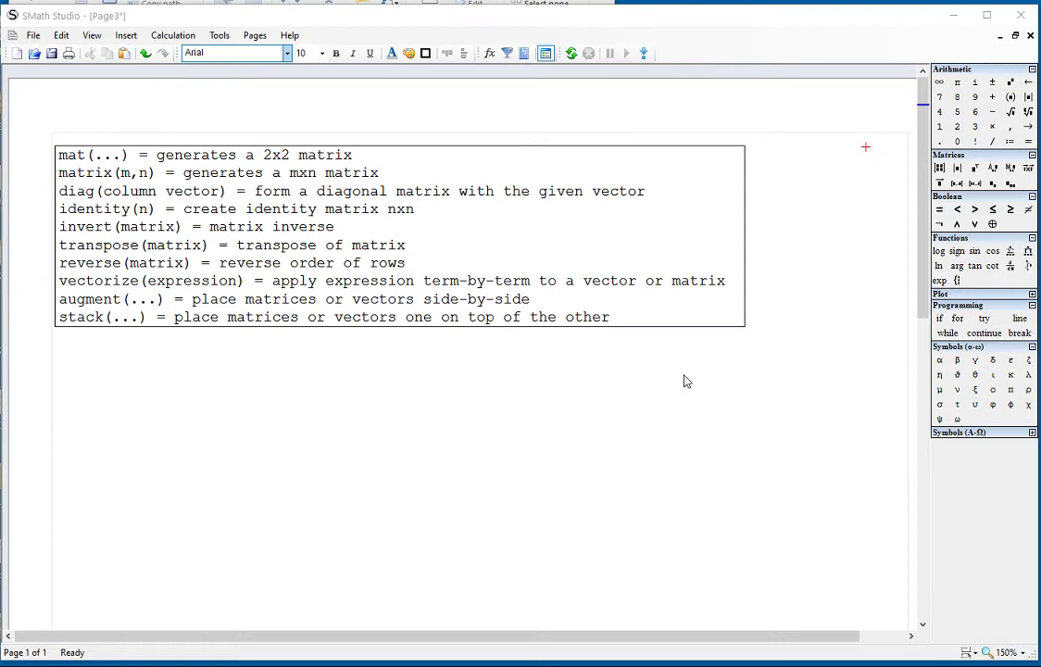
Insert an empty 2x2 matrix with the mat function below the function list.
click(66, 381)
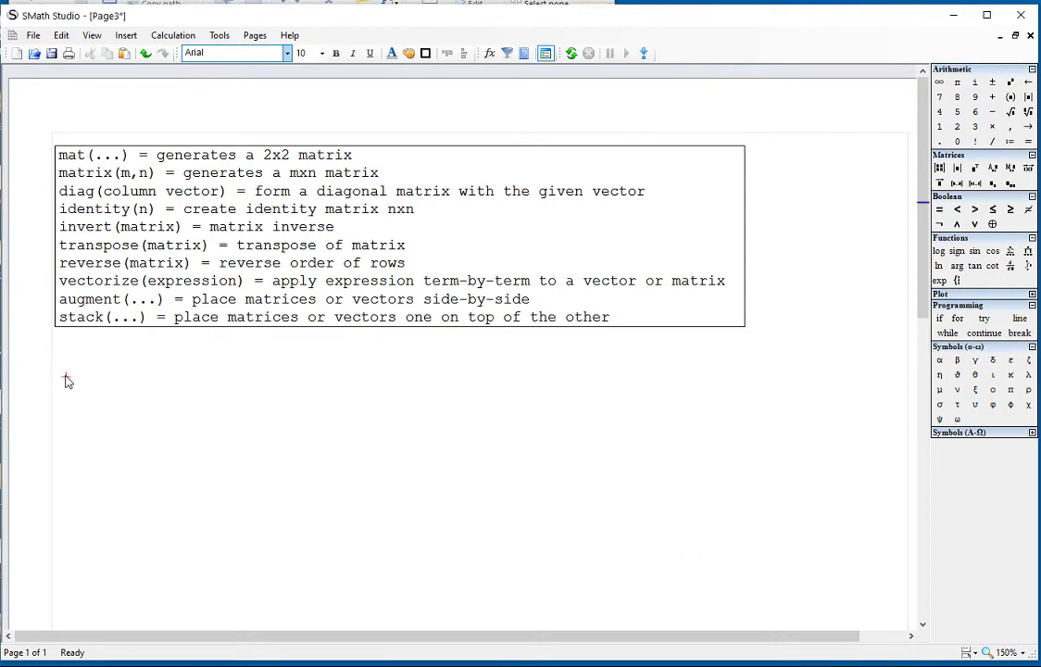
text(Ma)
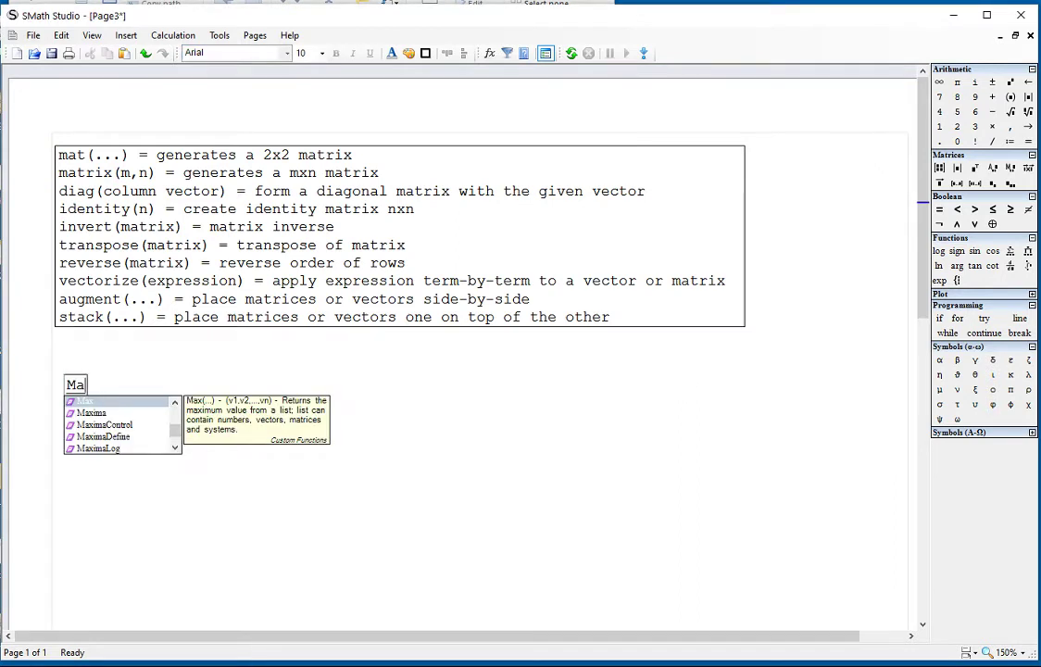
key(BackSpace)
key(BackSpace)
text(mat)
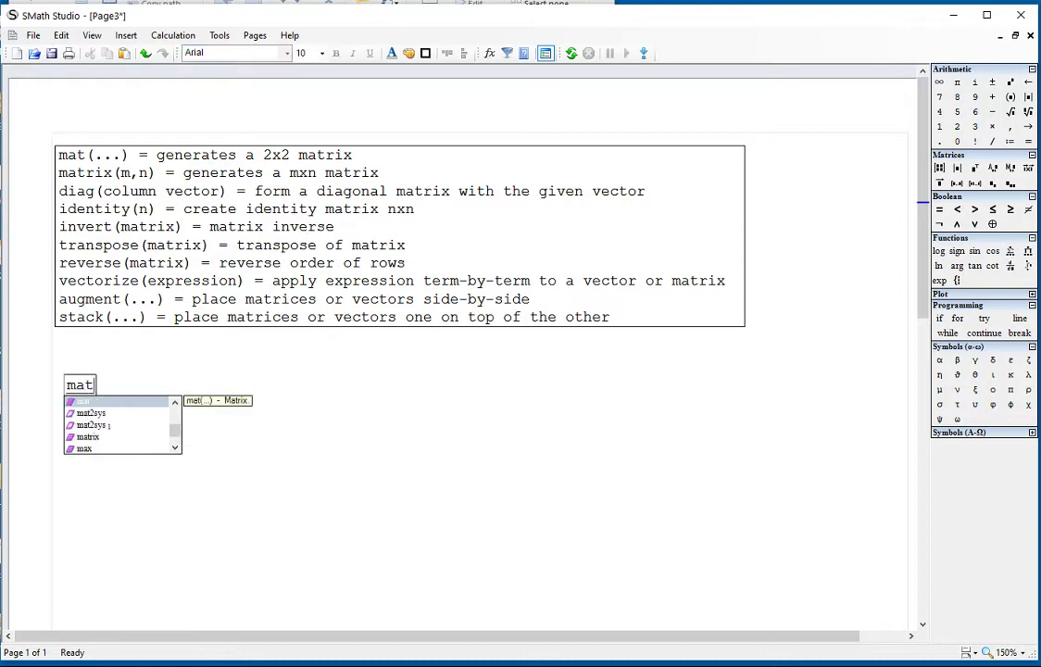
key(Return)
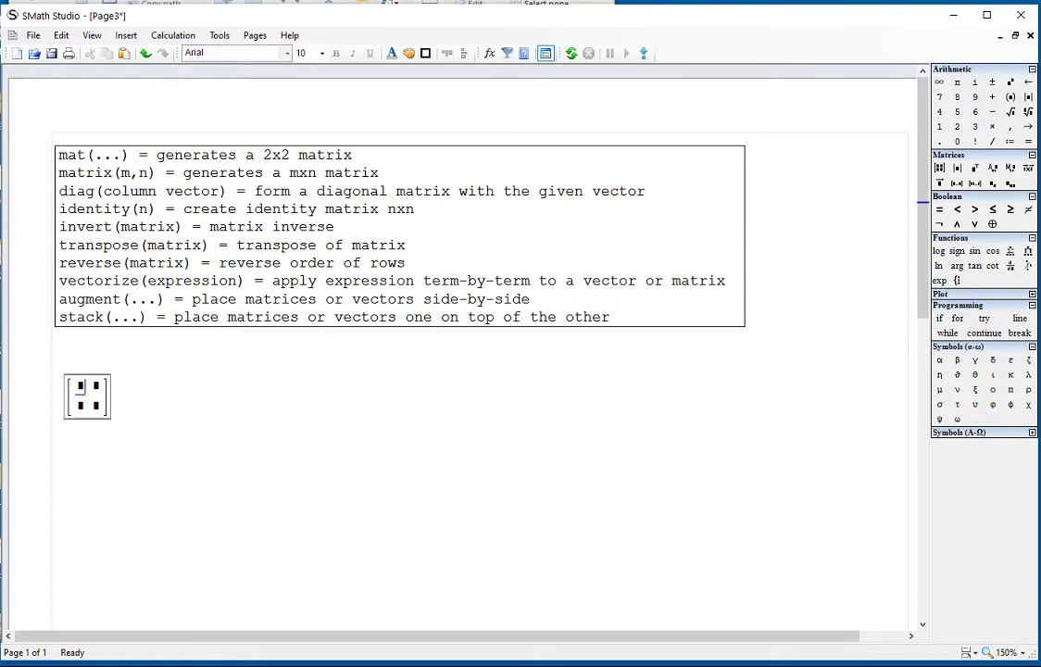
Define A as an empty 2x2 matrix using mat and place it in line beside the first empty matrix.
click(188, 396)
click(207, 389)
text(A)
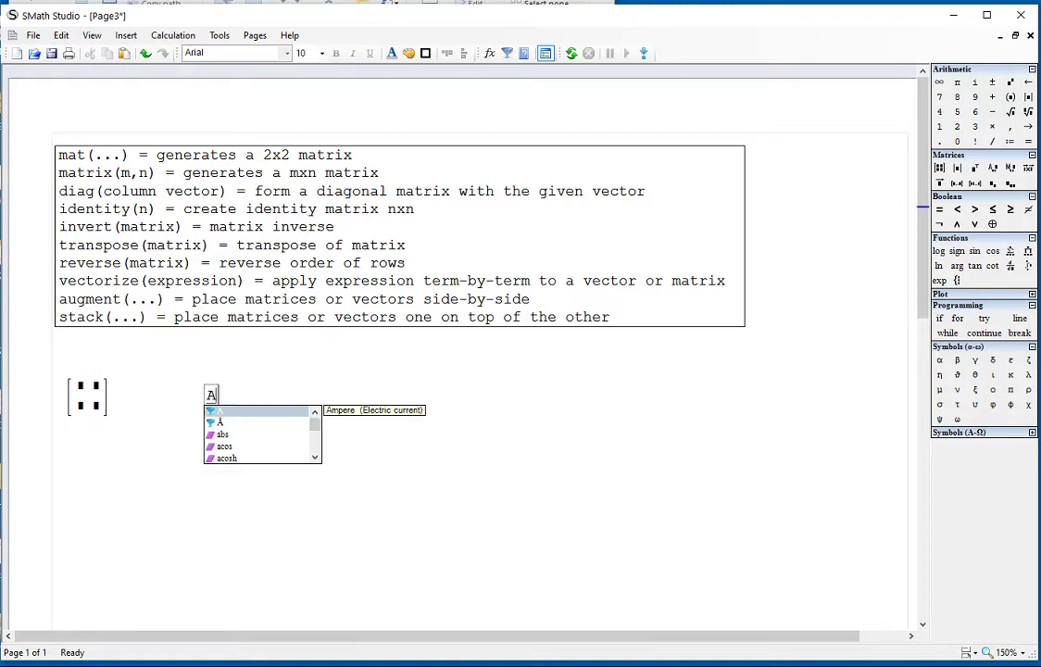
text(:=)
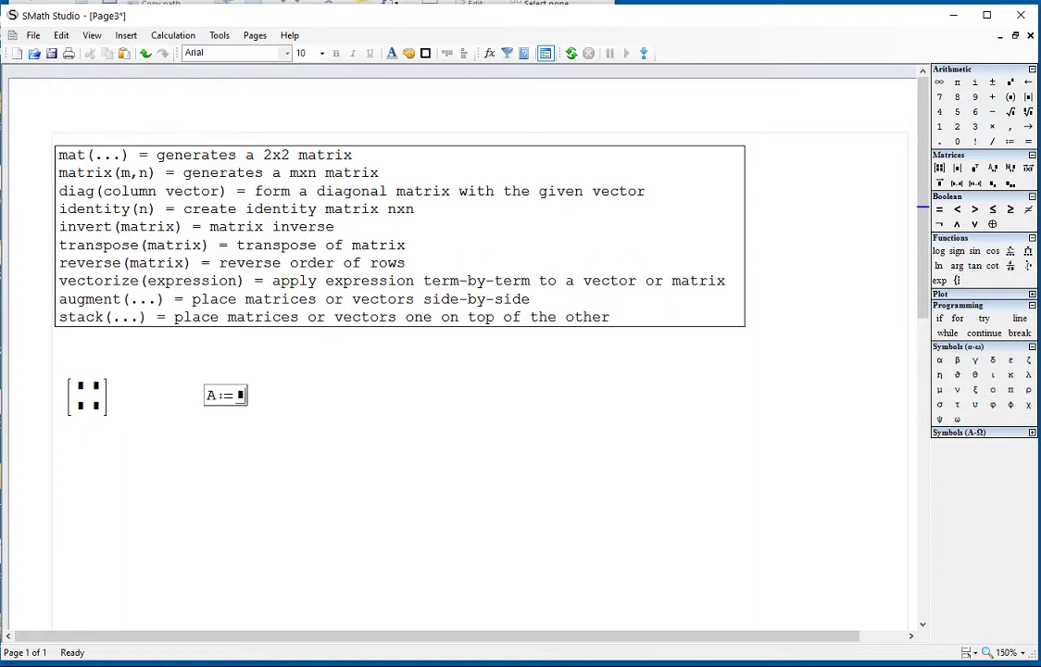
text(mat)
key(Return)
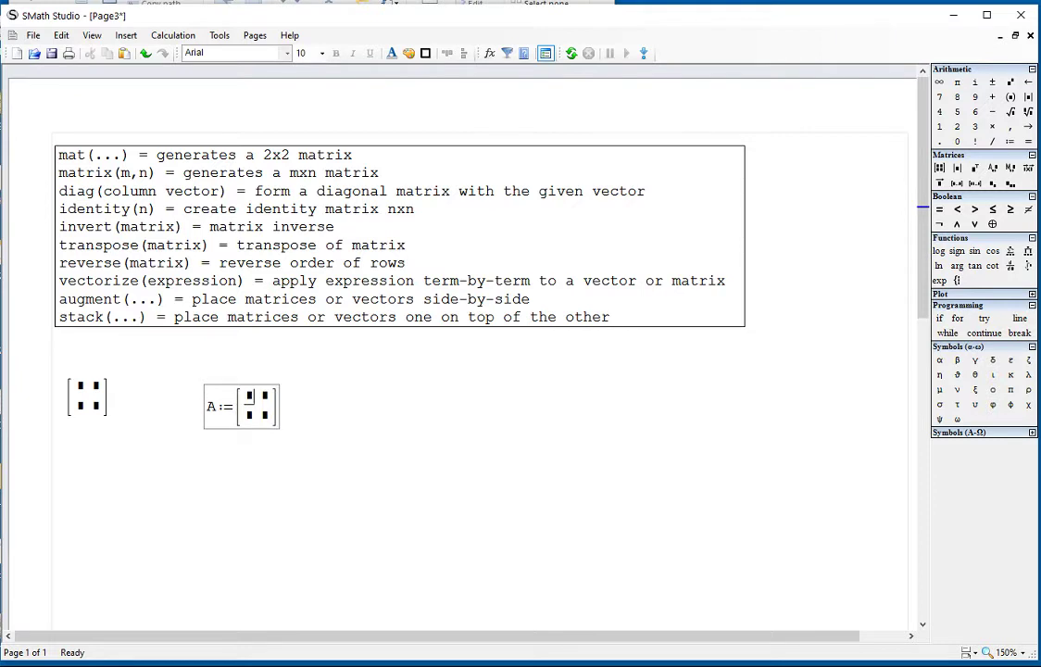
drag(282, 434, 227, 426)
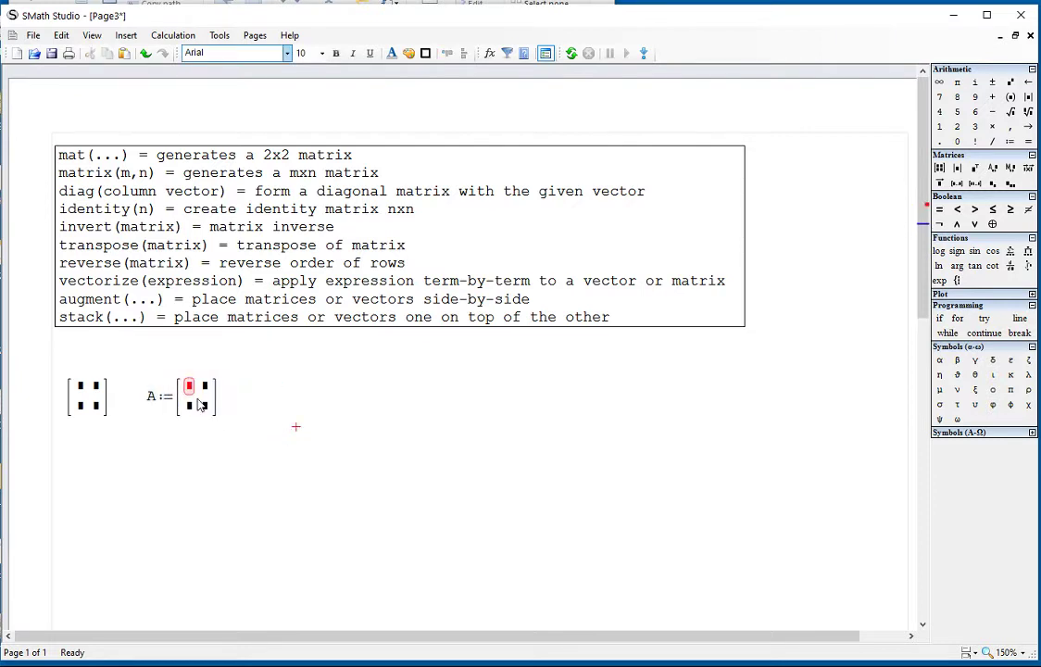
Fill matrix A with 5 and -6 in the first row and -1 and 3 in the second.
click(193, 391)
text(5)
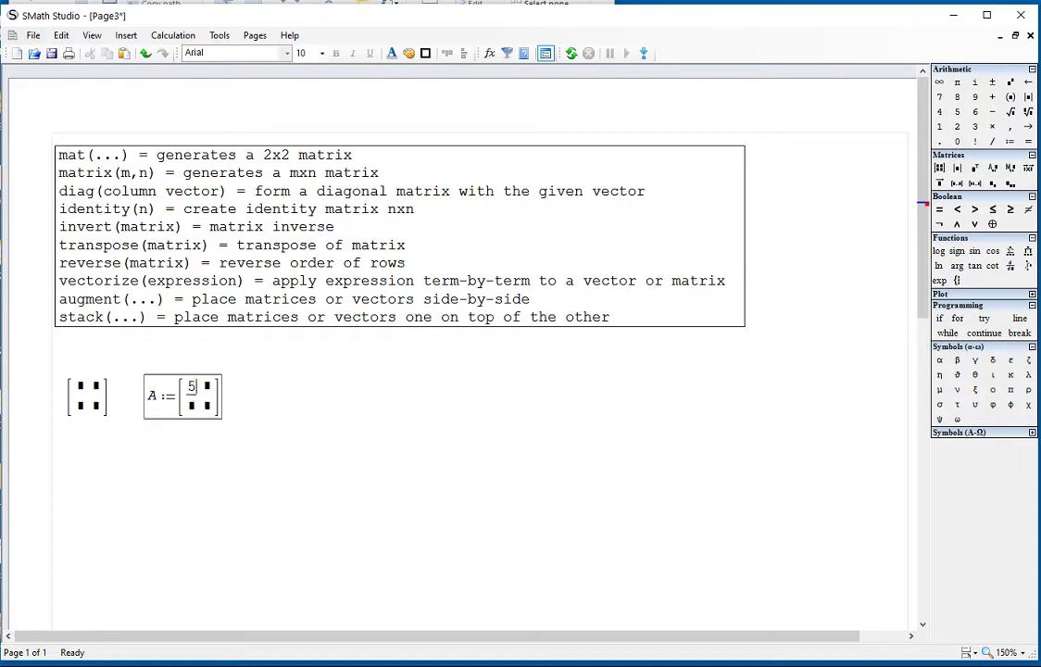
key(Tab)
text(-)
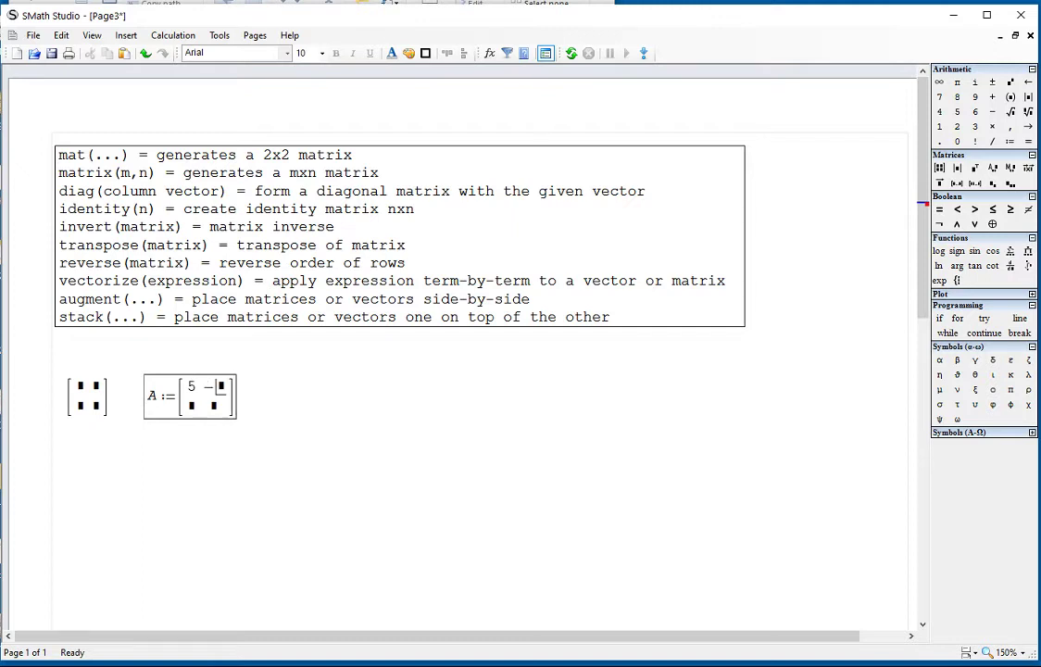
text(6)
key(space)
click(191, 405)
text(-1)
key(space)
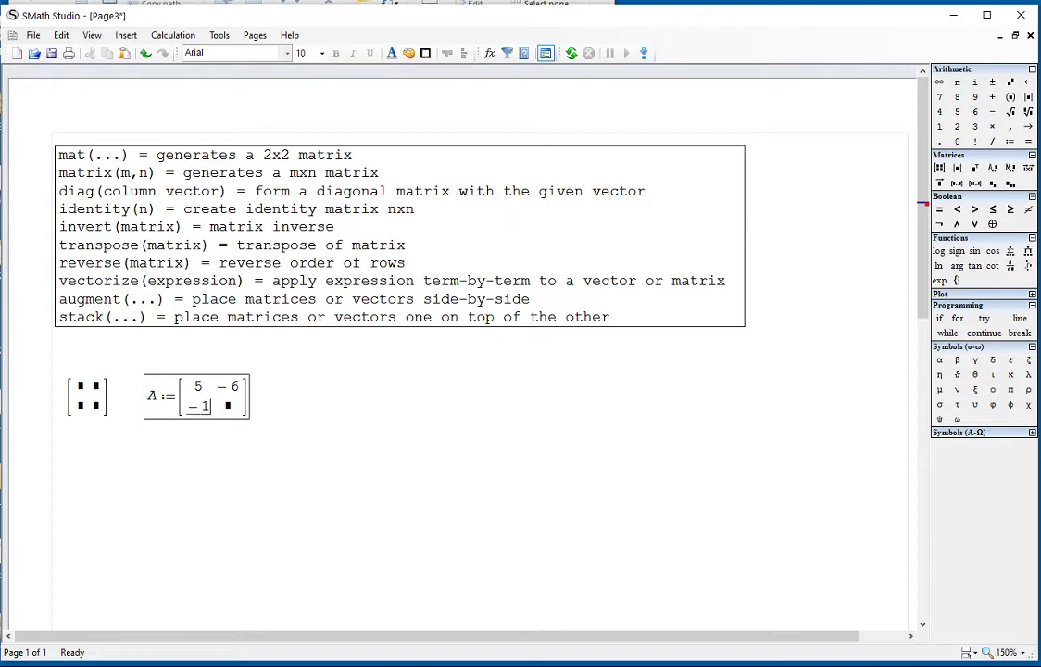
click(227, 405)
text(3)
click(356, 405)
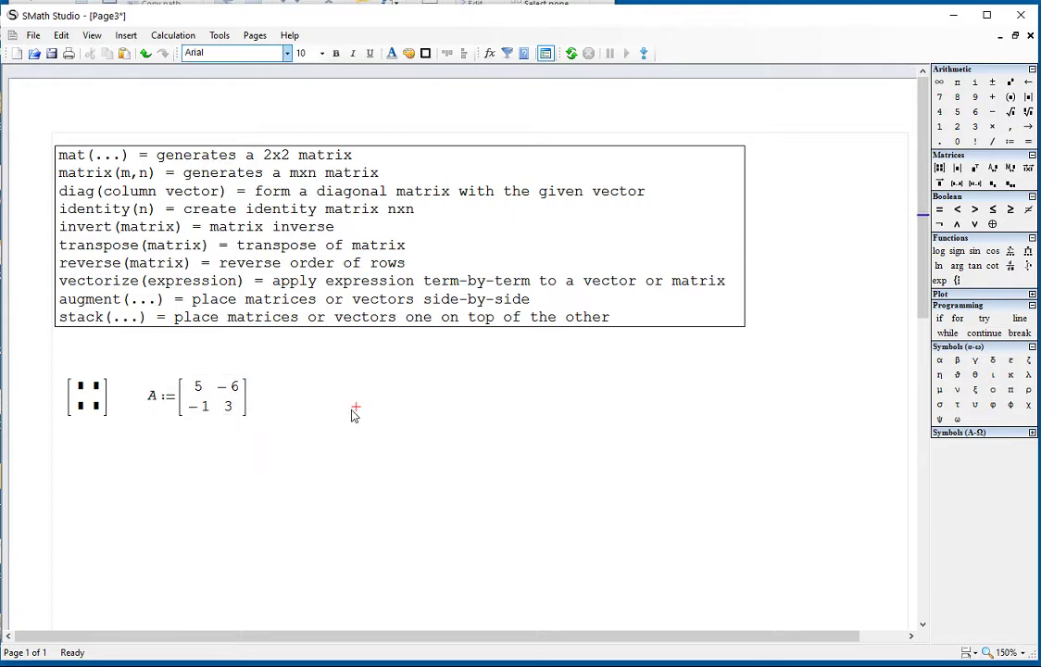
Evaluate matrix(3, 3) numerically and place the expression in line beside matrix A.
click(80, 157)
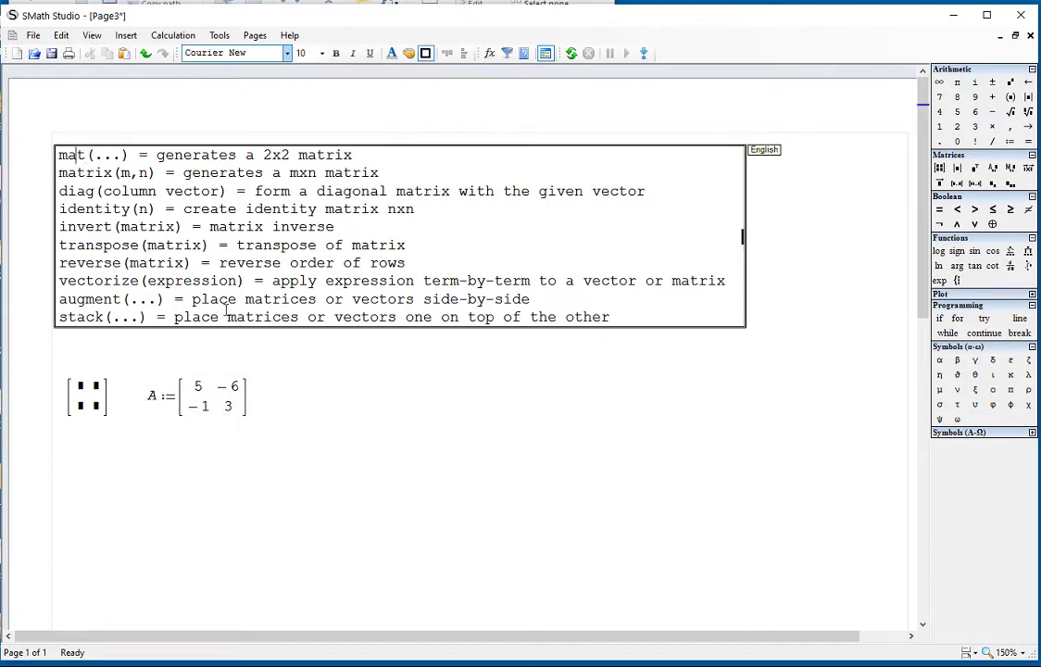
click(297, 389)
text(ma)
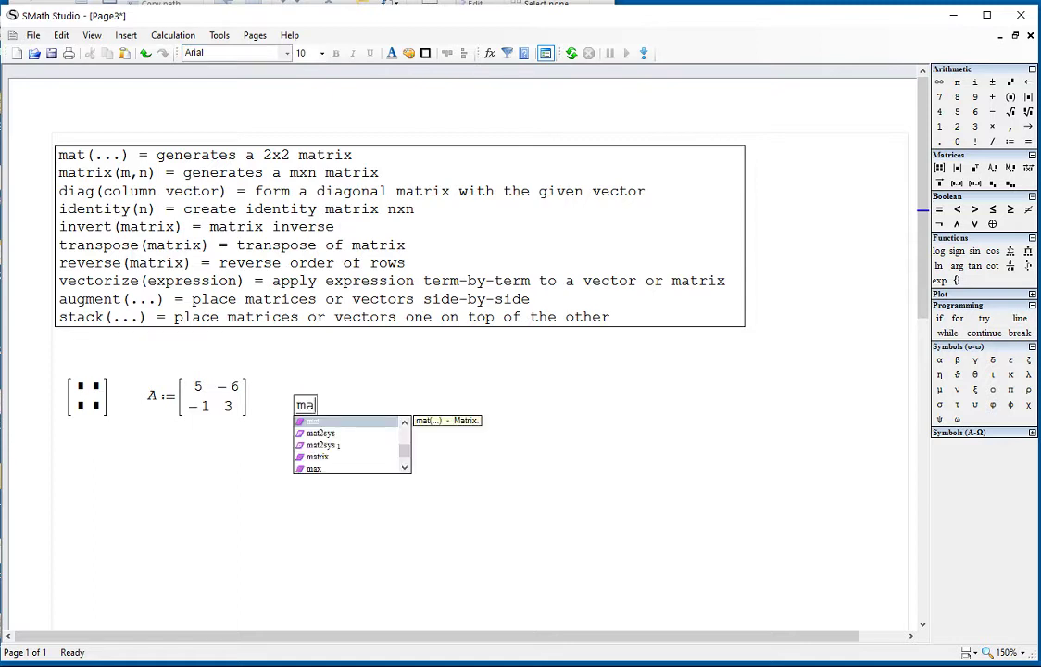
text(trix(3, 3)=)
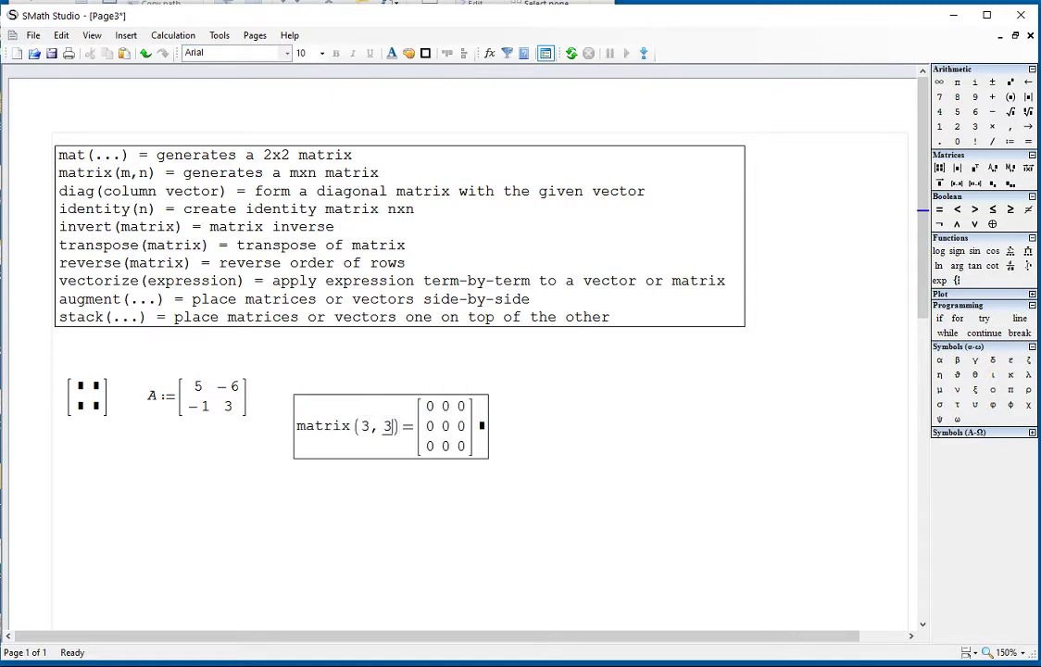
drag(396, 483, 409, 426)
click(494, 487)
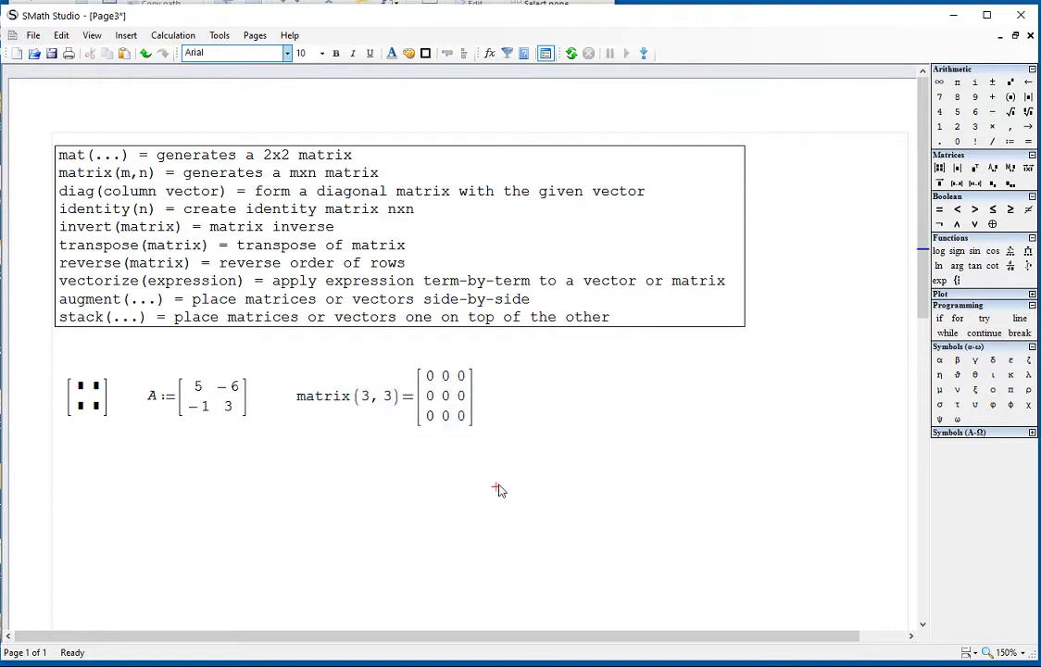
Try selecting the first element of the evaluated matrix(3, 3) result for editing.
click(431, 381)
double_click(431, 380)
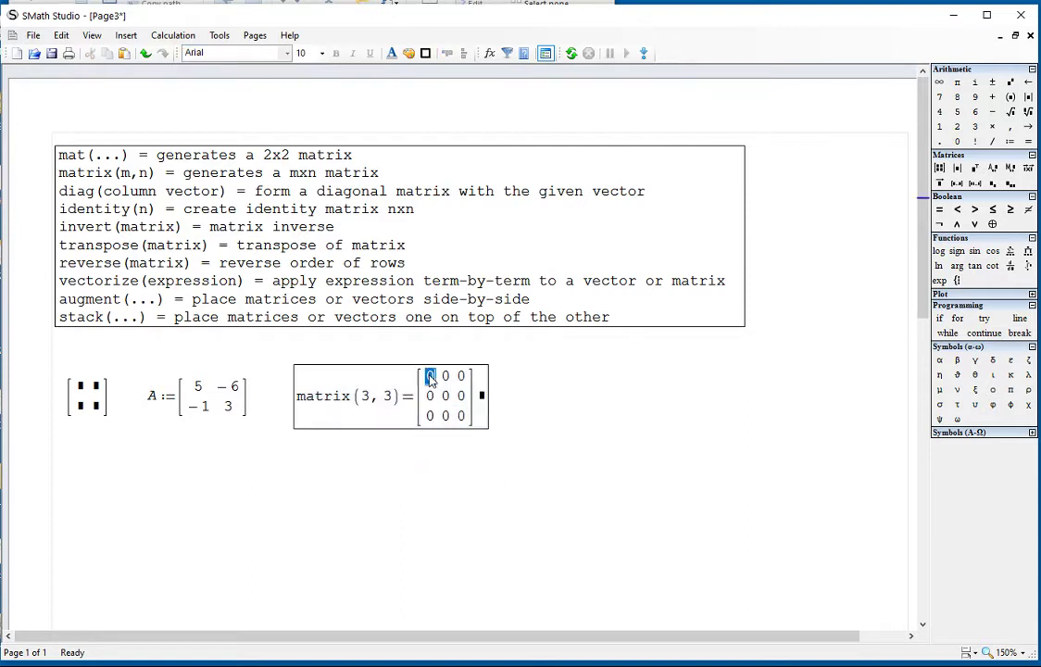
click(545, 430)
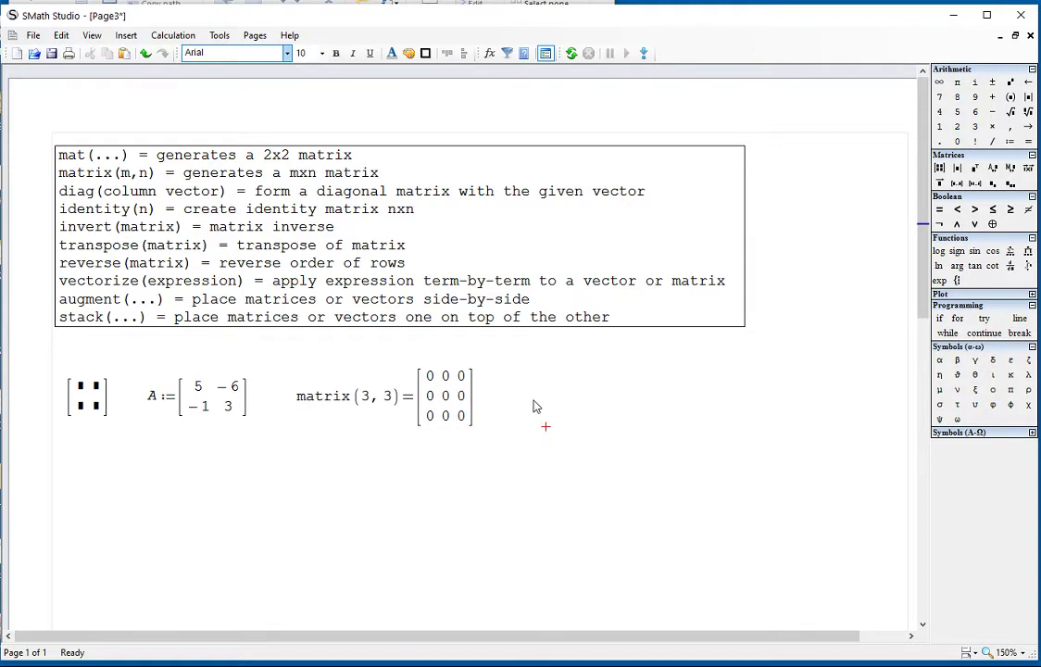
Define B as an empty matrix with 3 rows and 3 columns and align it beside the matrix(3, 3) result.
click(525, 387)
text(B )
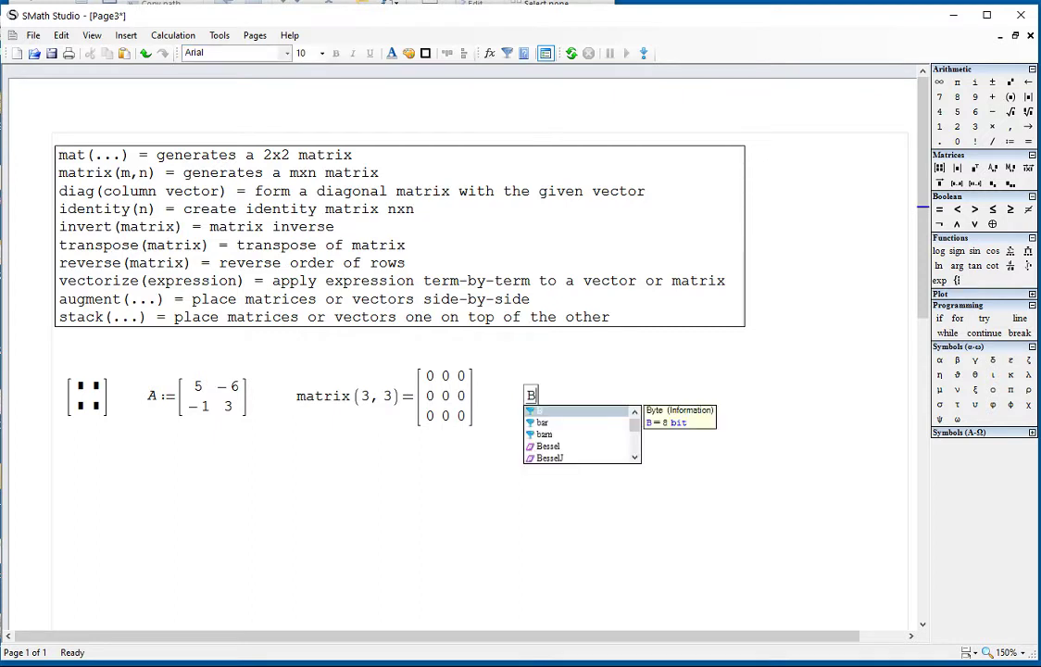
text(:=)
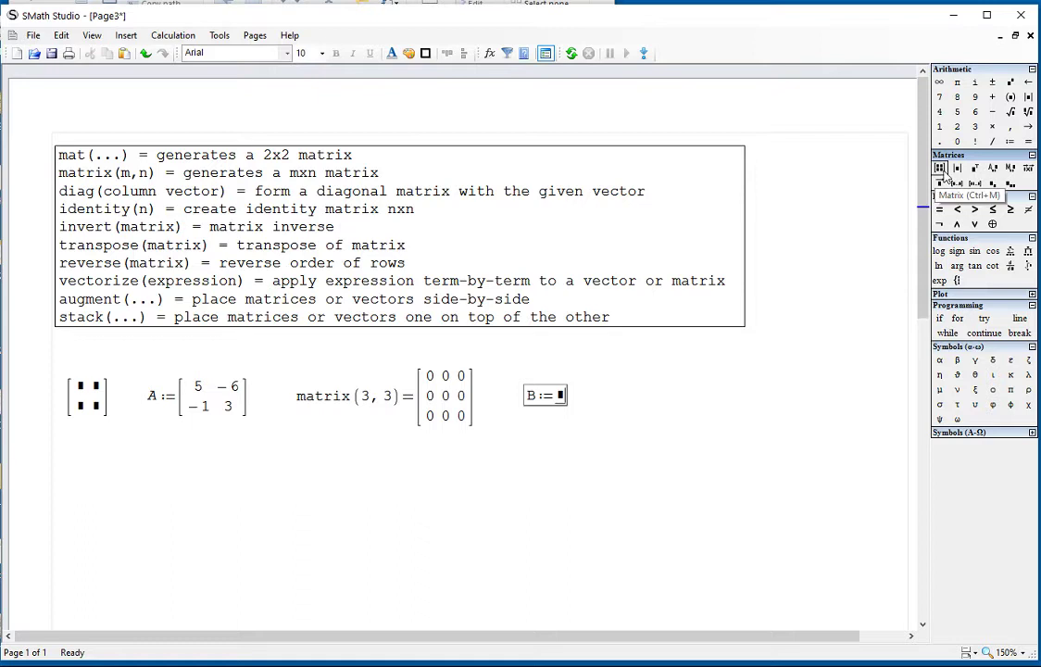
click(940, 170)
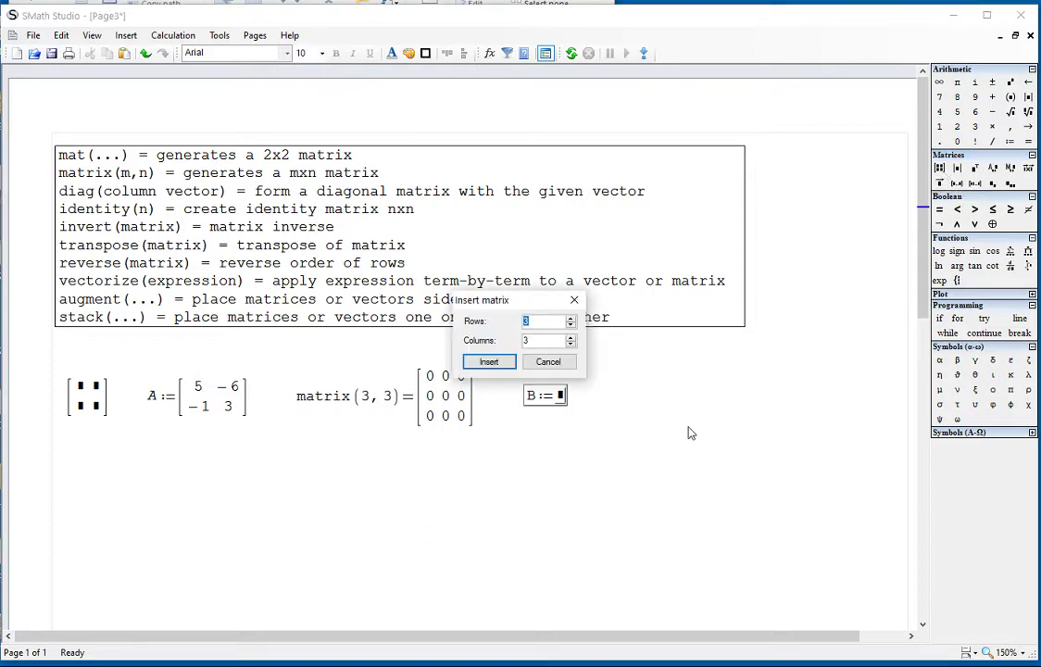
click(478, 363)
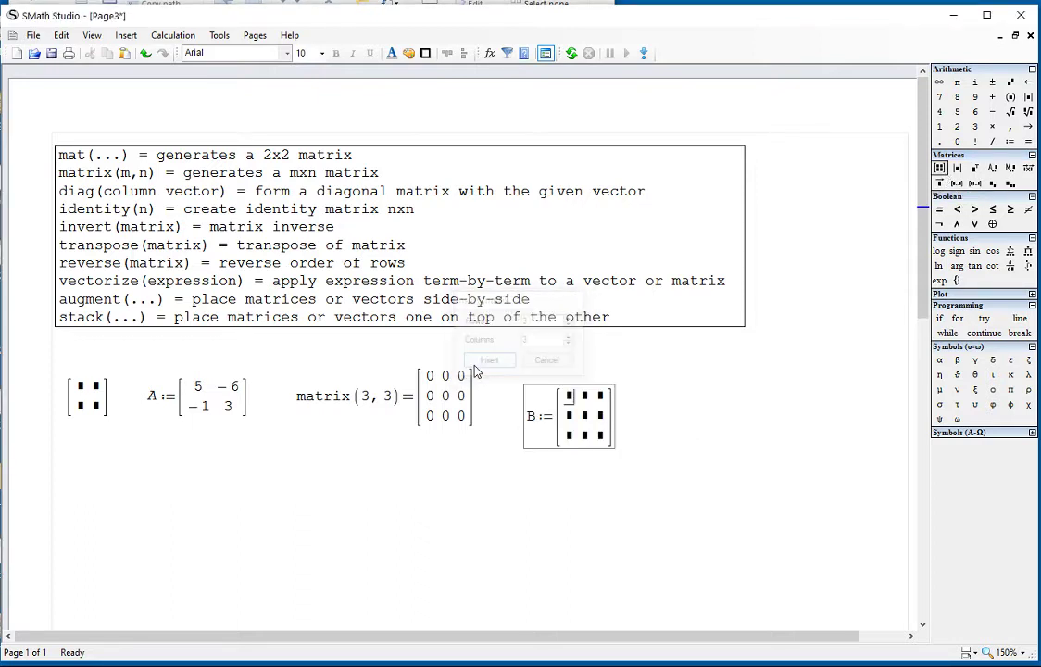
drag(616, 444, 607, 428)
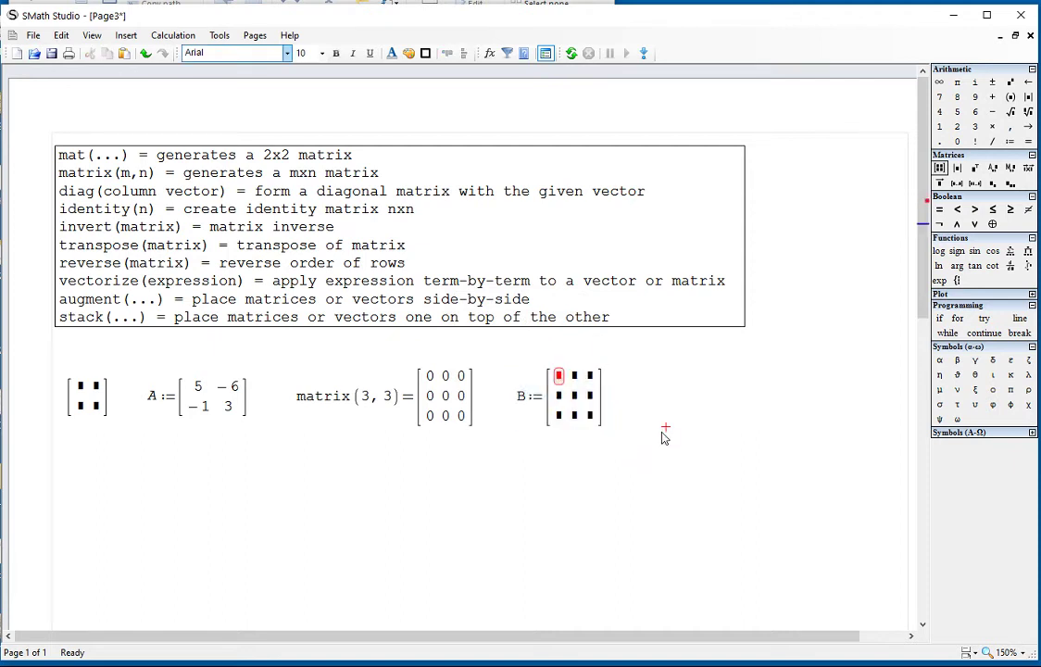
Fill the first row of matrix B with -3, 5 and 8.
click(562, 376)
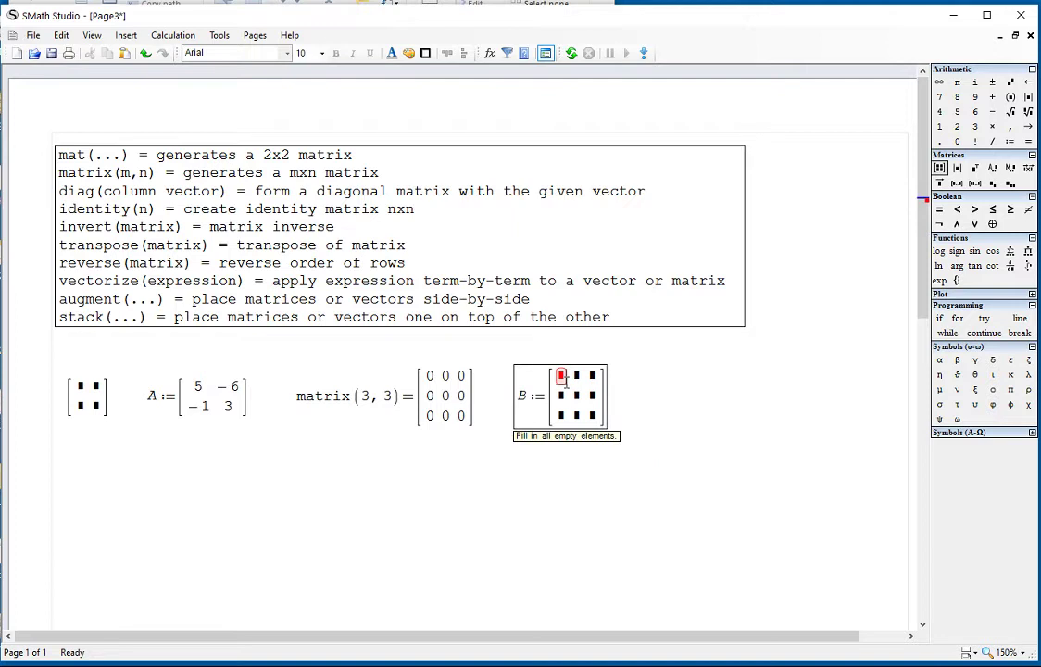
text(-3)
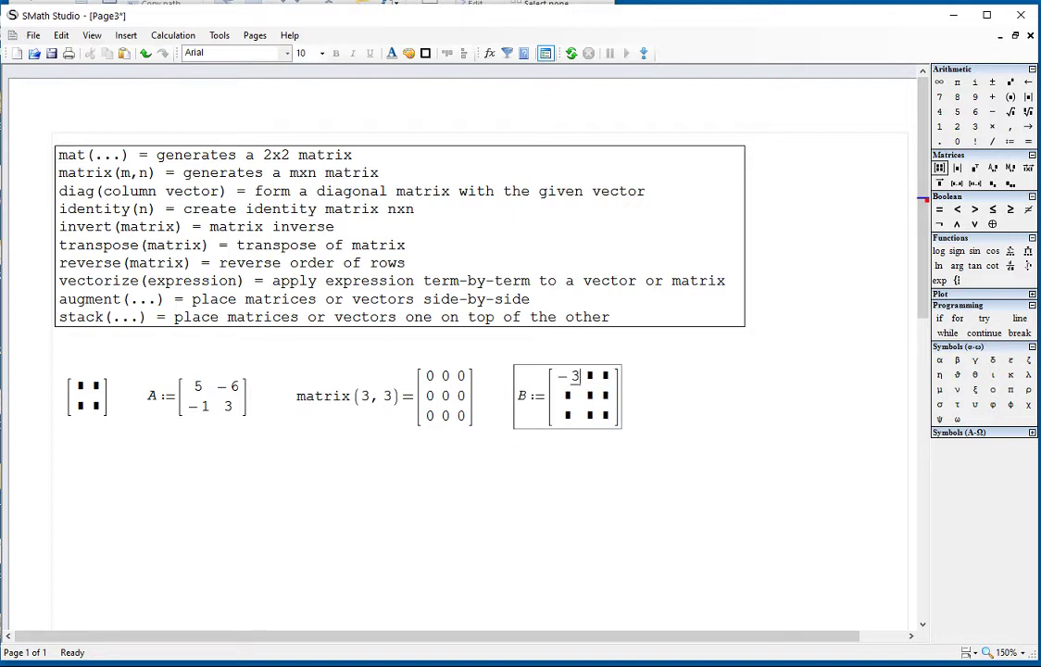
key(Tab)
text(5)
key(Tab)
text(8)
Fill the second row of matrix B with -4, 12 and -5.
key(Tab)
text(-4)
key(Tab)
text(12 )
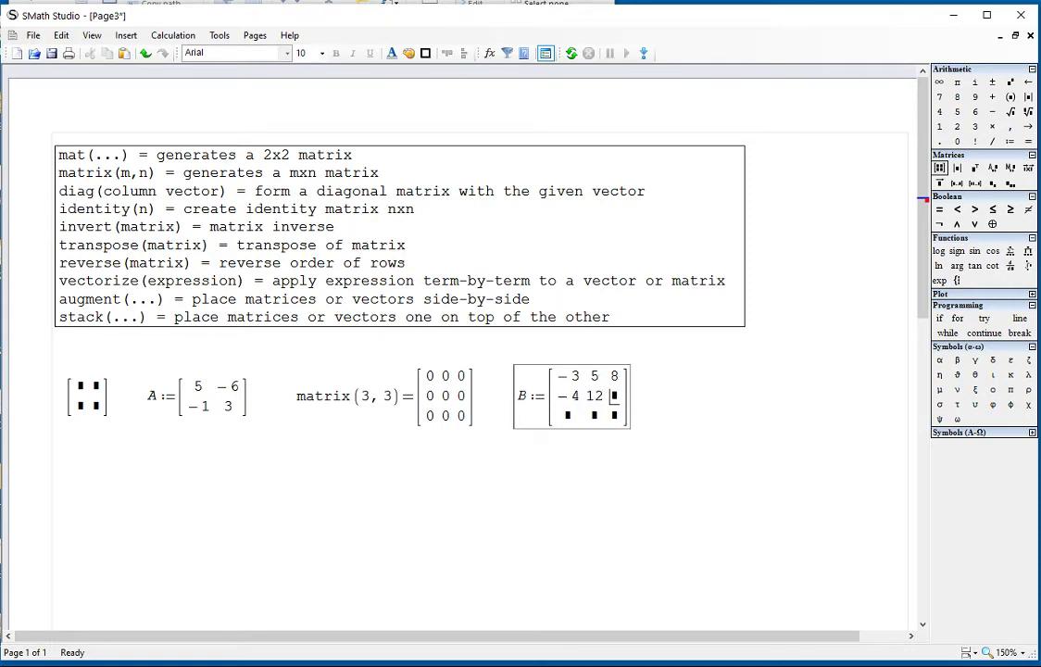
text(-5)
key(space)
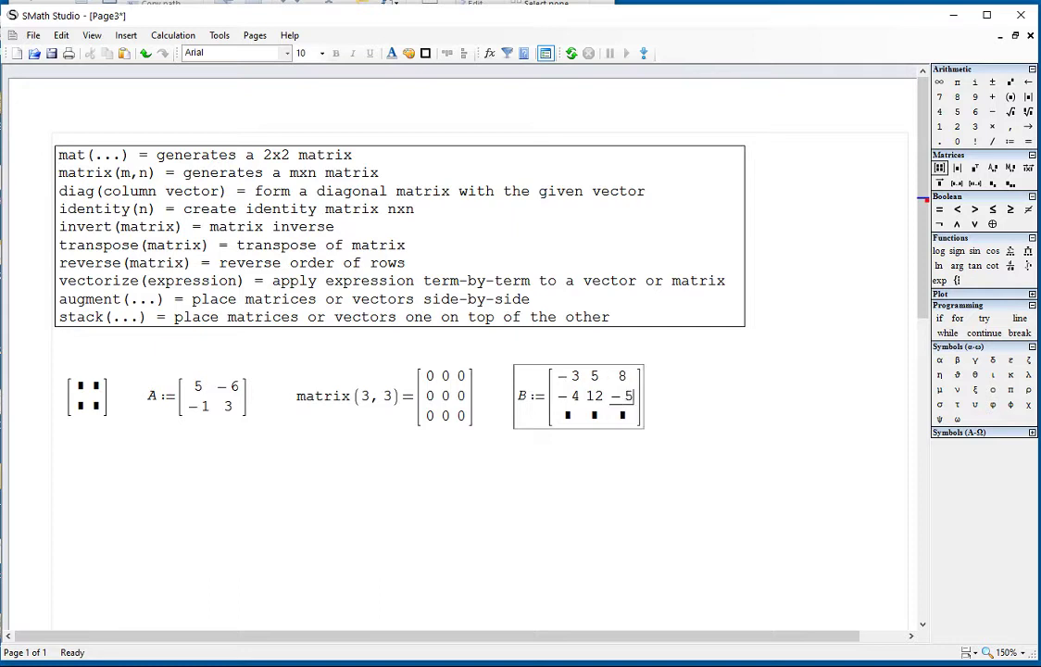
Fill the third row of matrix B with 6, 3 and -1 and leave the expression.
click(568, 414)
text(6)
key(Tab)
text(3)
key(Tab)
text(-1)
click(685, 497)
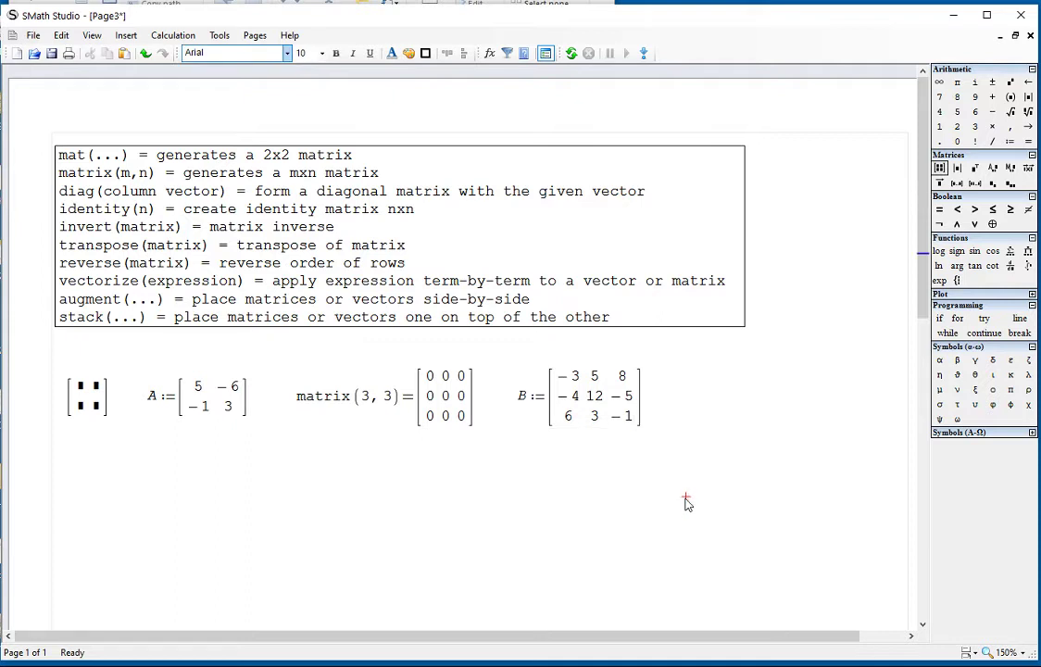
Define v as an empty column vector with 4 rows and 1 column, below the 2x2 placeholder matrix.
drag(60, 191, 228, 192)
click(266, 426)
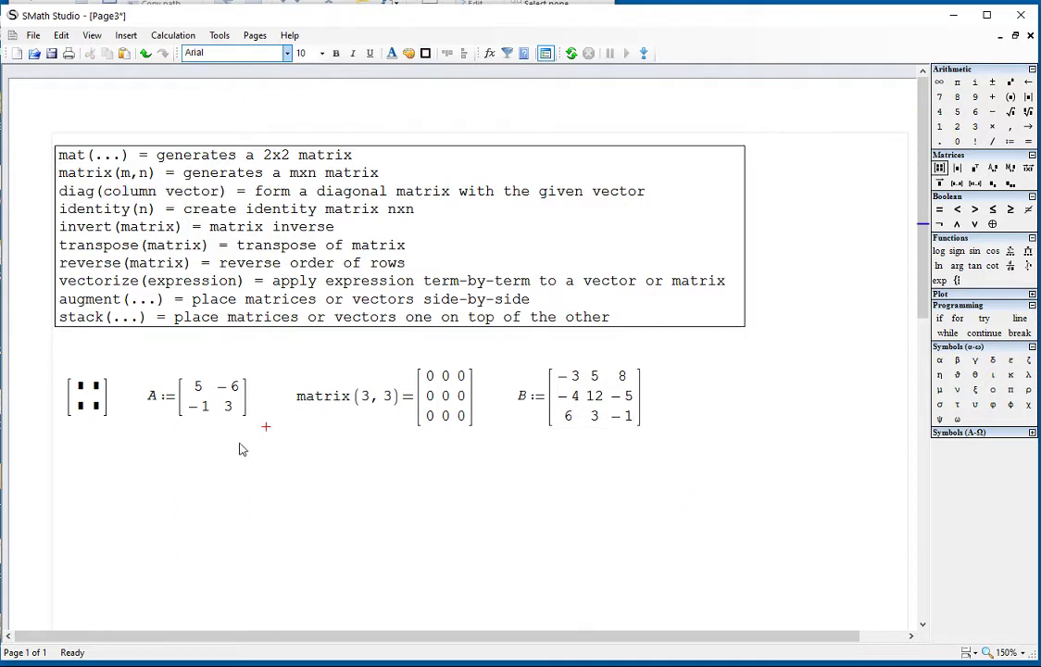
click(66, 469)
text(v:)
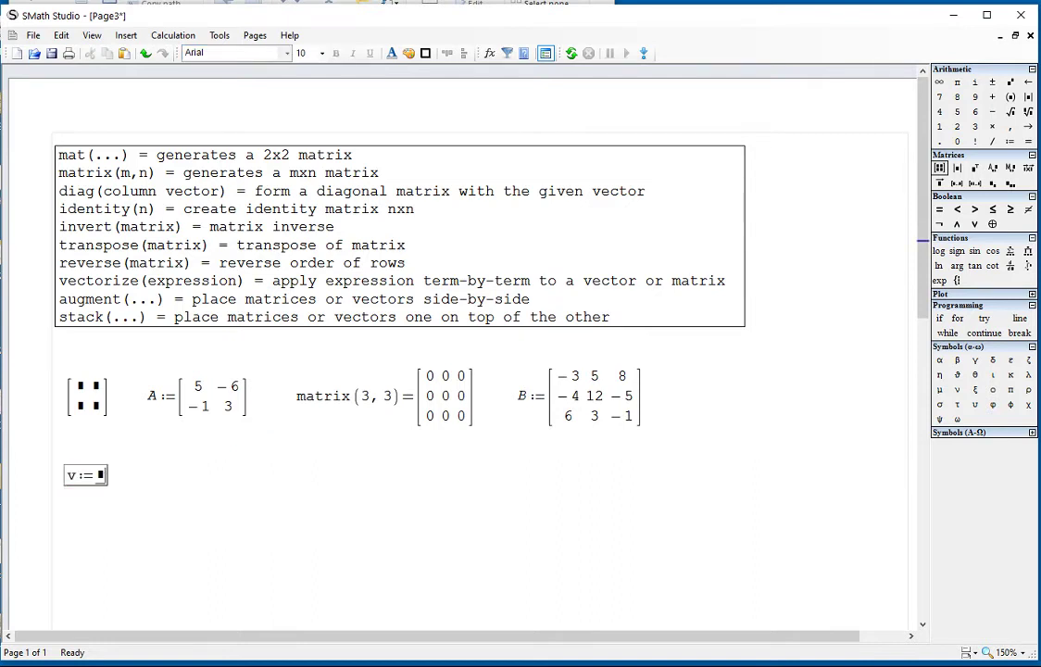
key(ctrl+m)
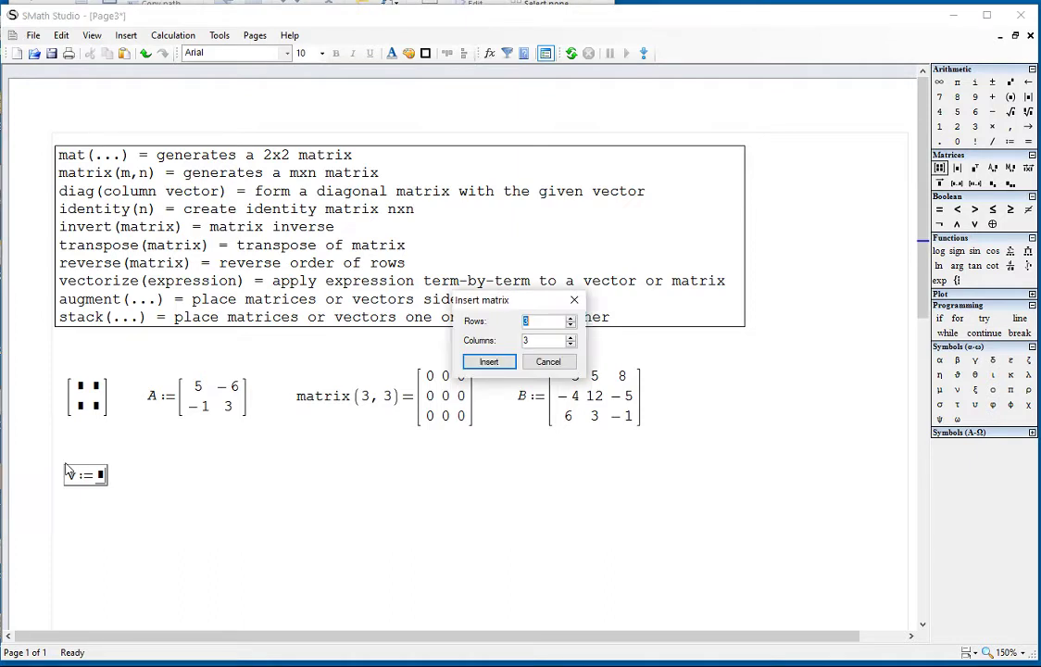
text(4)
double_click(526, 342)
text(1)
click(489, 362)
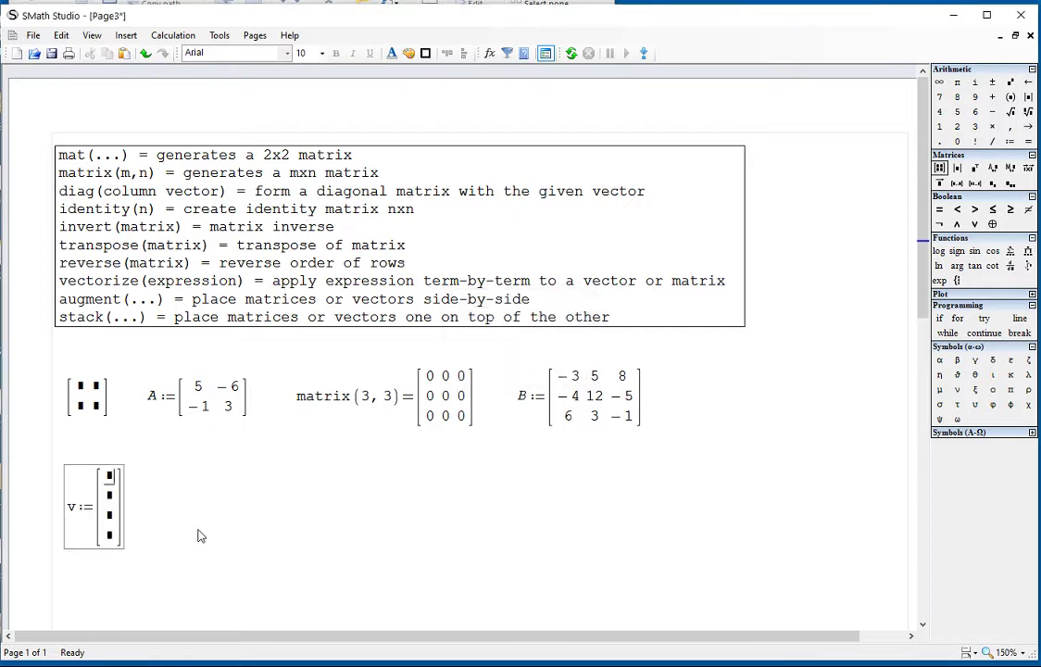
Fill vector v from top to bottom with 2, -6, 5 and 4 and leave the expression.
text(2)
click(115, 496)
text(-6)
click(114, 517)
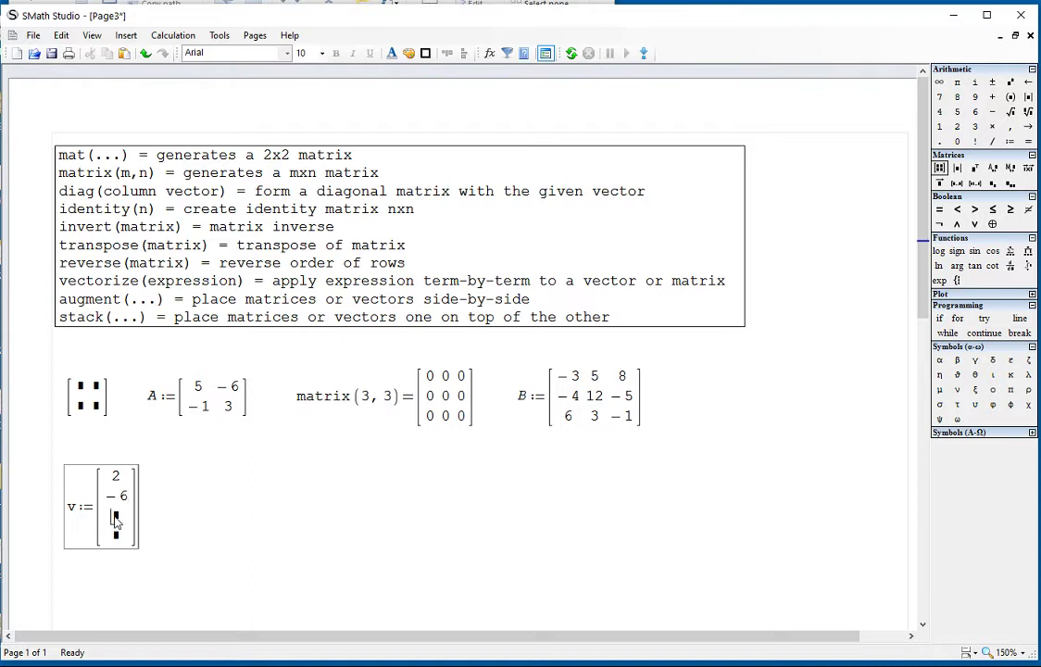
text(5)
click(123, 539)
text(4)
click(225, 535)
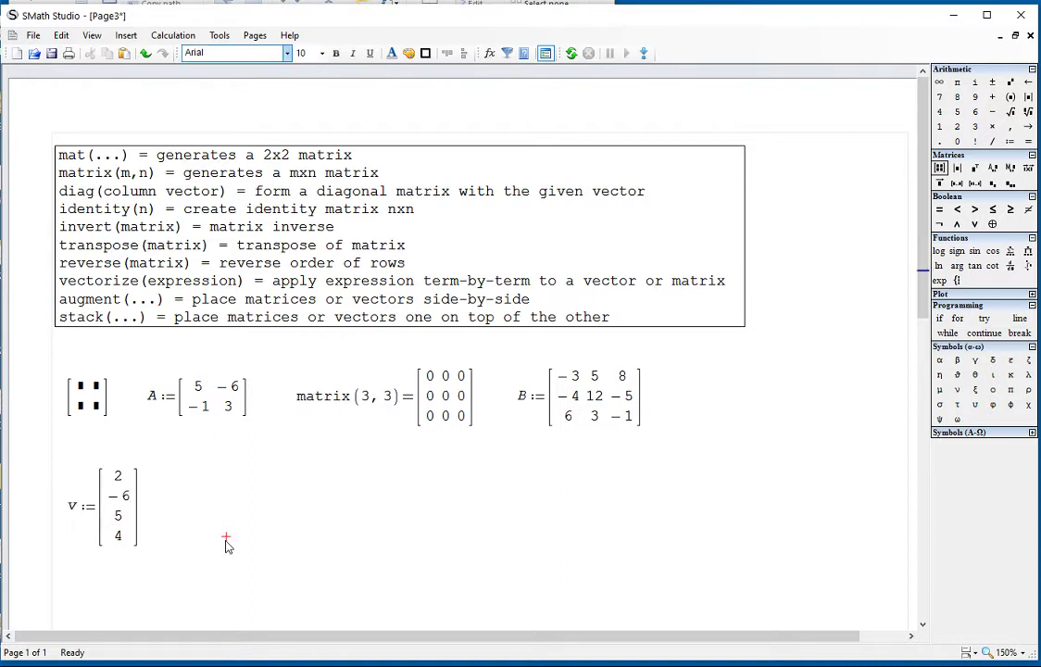
Define C as diag(v), evaluate it in place and align the expression beside vector v.
click(223, 501)
text(C:=)
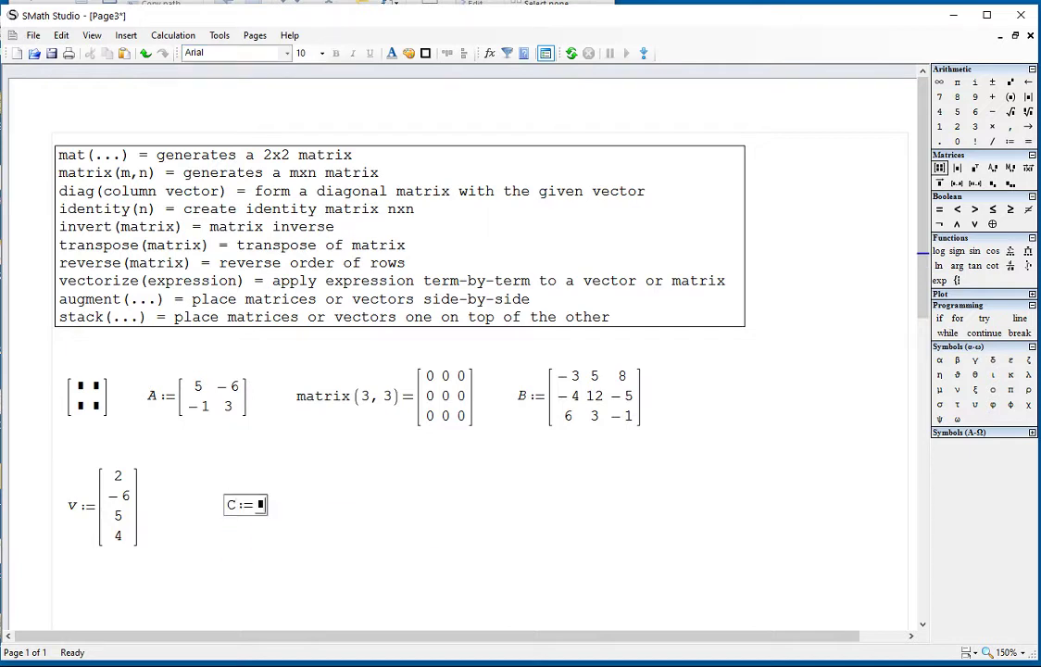
text(diag(v))
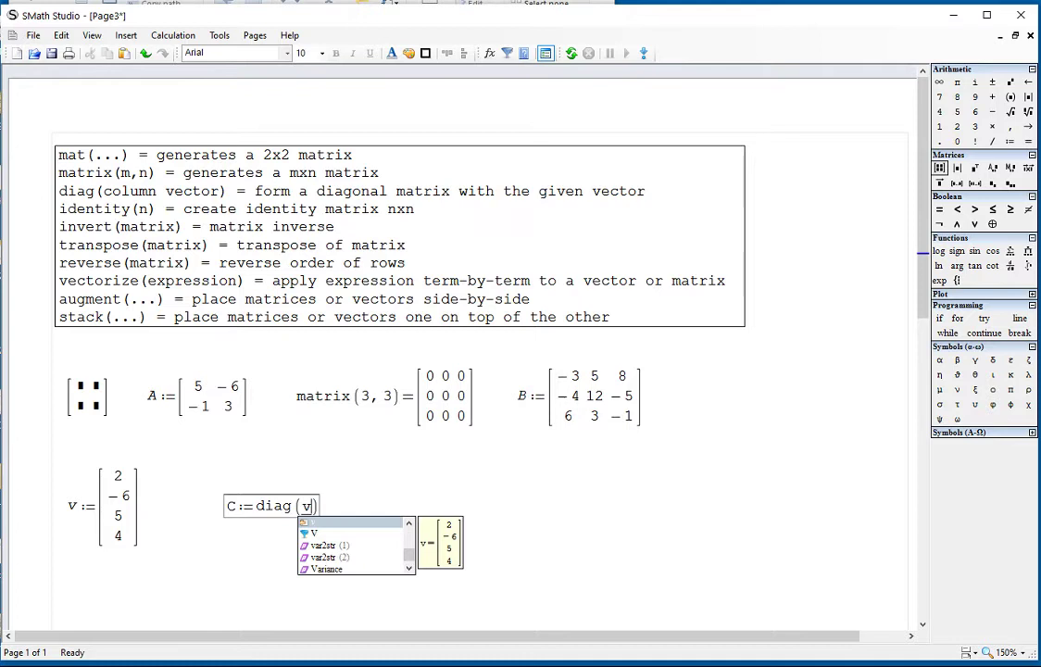
text(=)
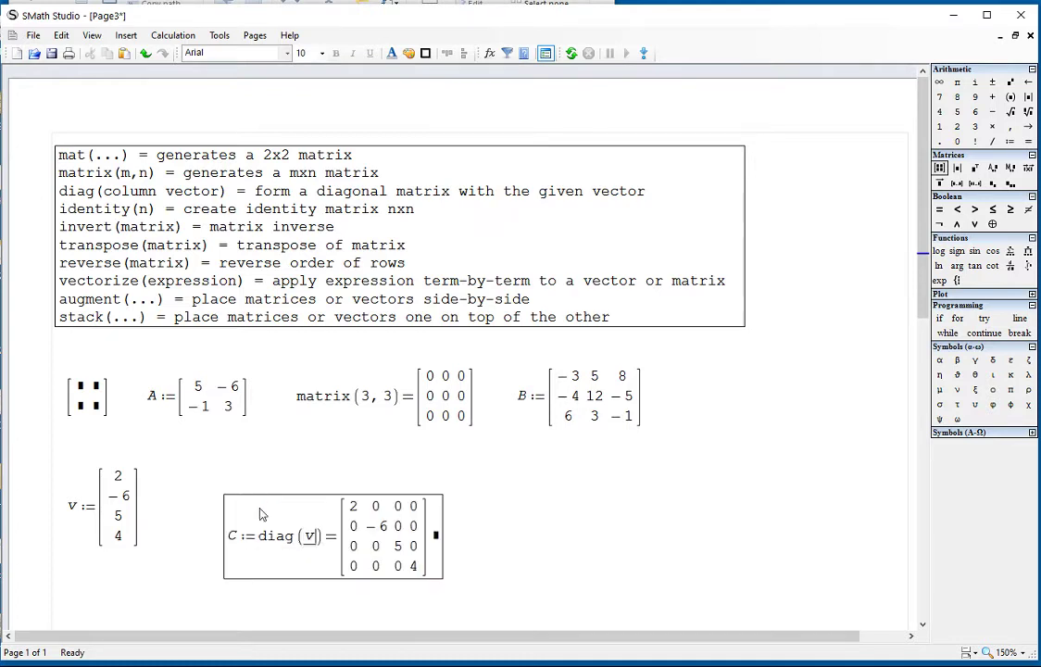
click(358, 510)
click(376, 528)
click(395, 547)
click(455, 570)
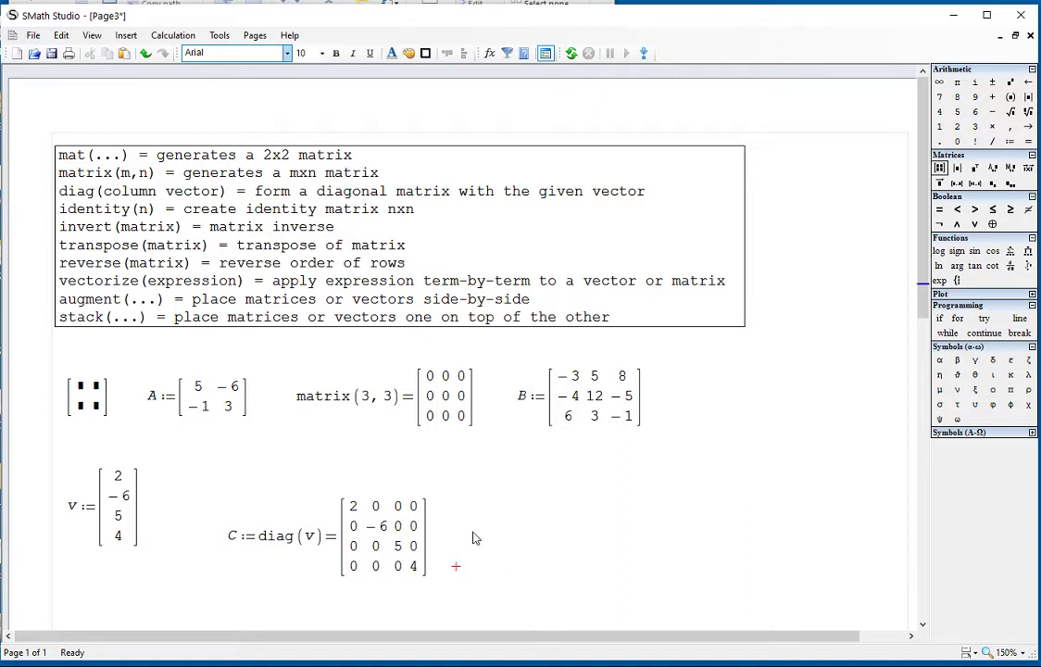
drag(485, 547, 378, 536)
click(456, 521)
Evaluate identity(2) beside the diag(v) result and align it with the top of that row.
click(455, 508)
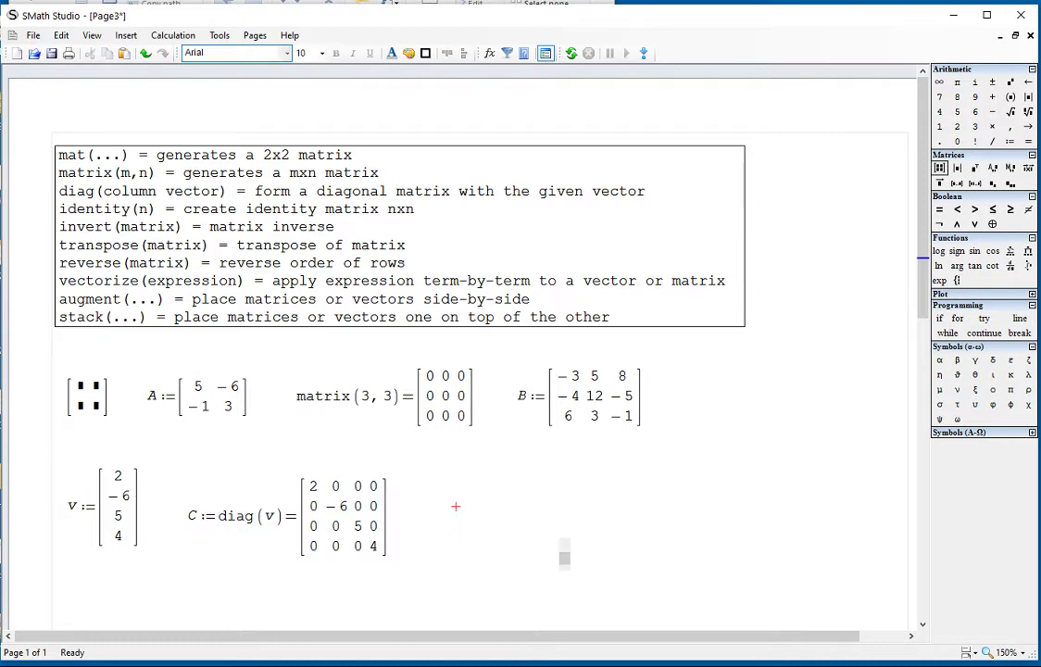
text(ident)
key(Return)
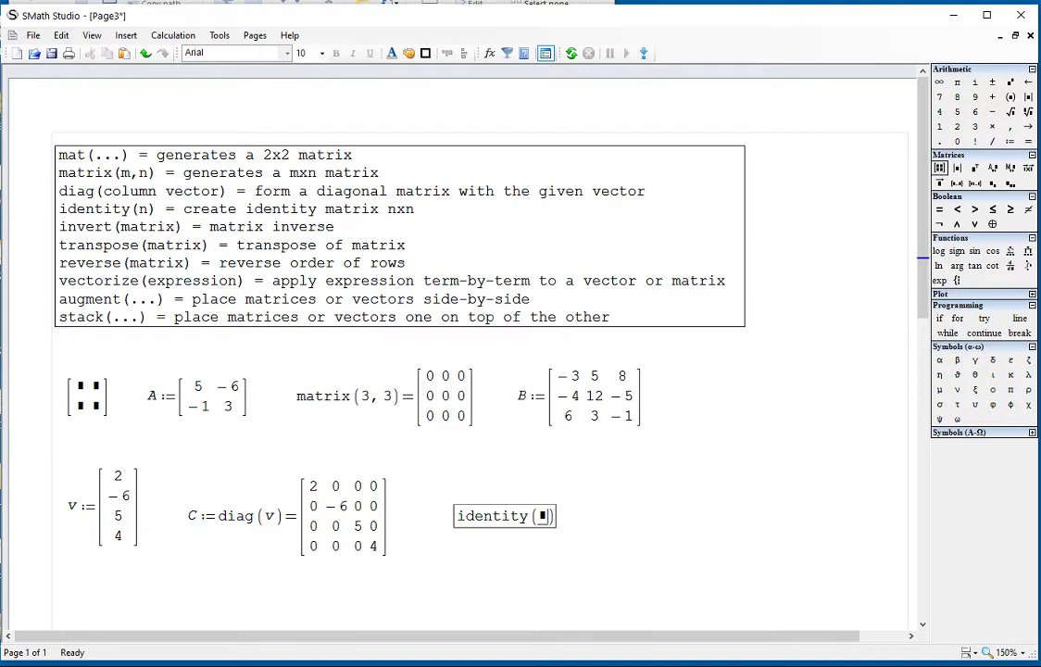
text(2)=)
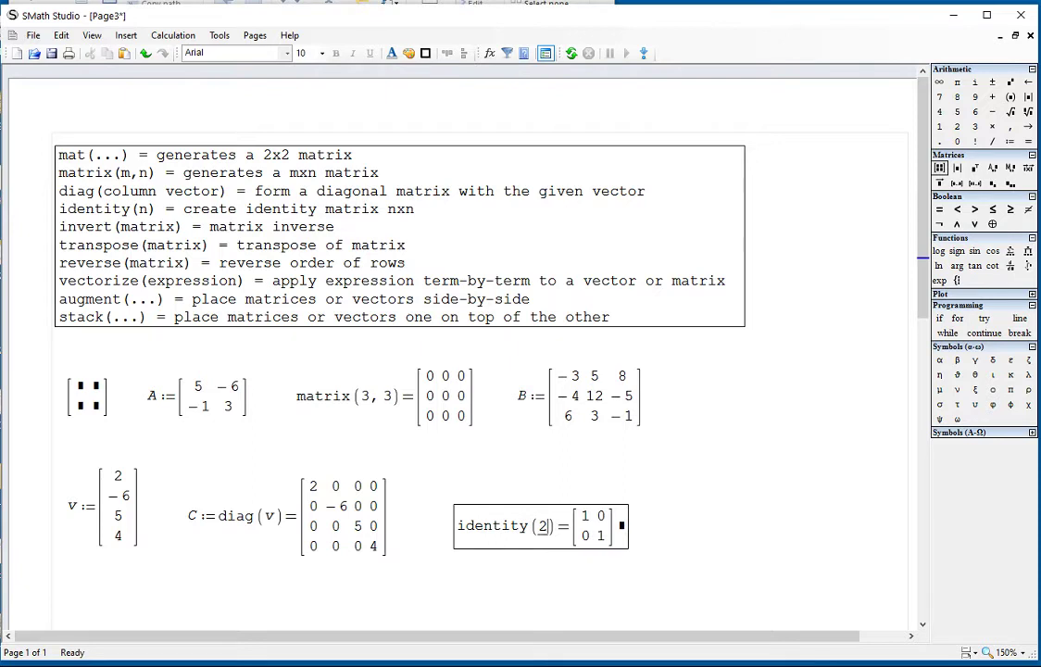
drag(398, 443, 510, 512)
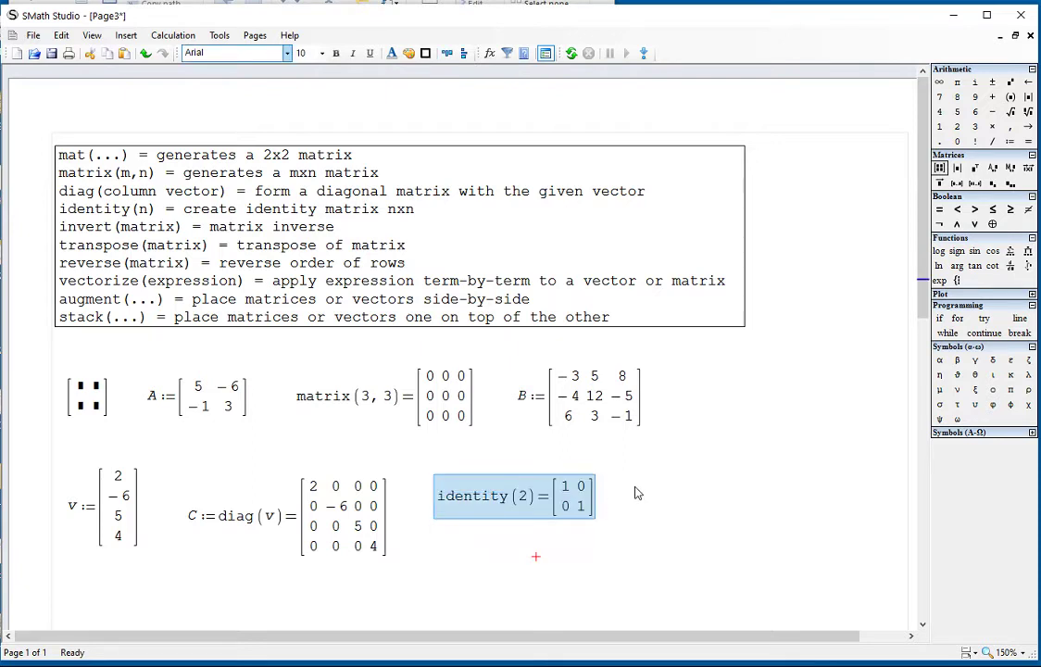
Evaluate identity(3) beside the identity(2) result.
click(634, 489)
text(identit)
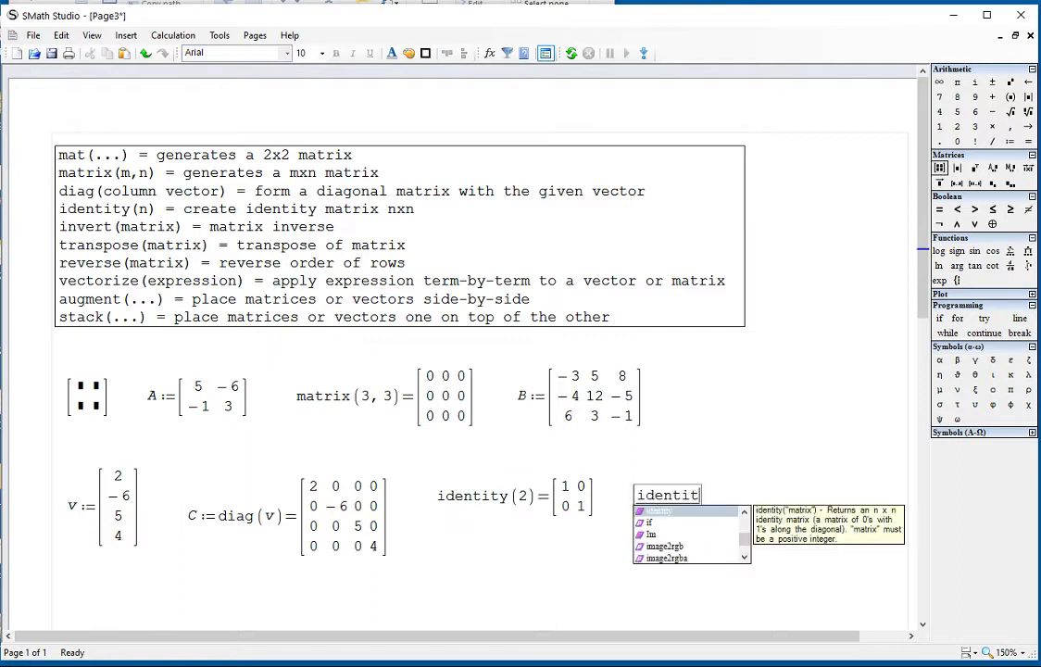
text(y()
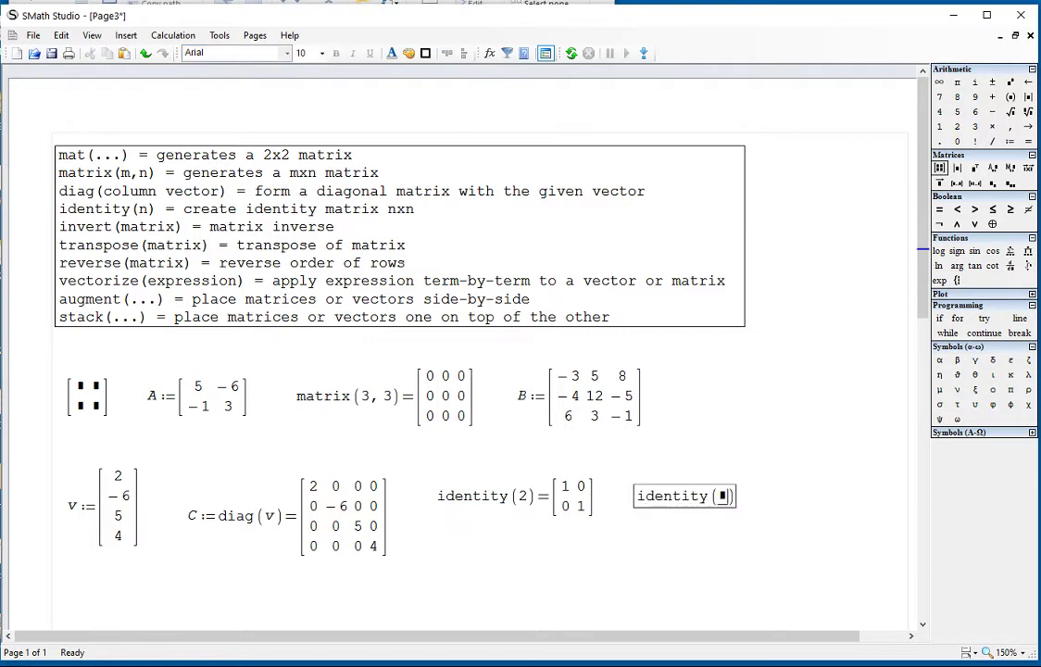
text(3)=)
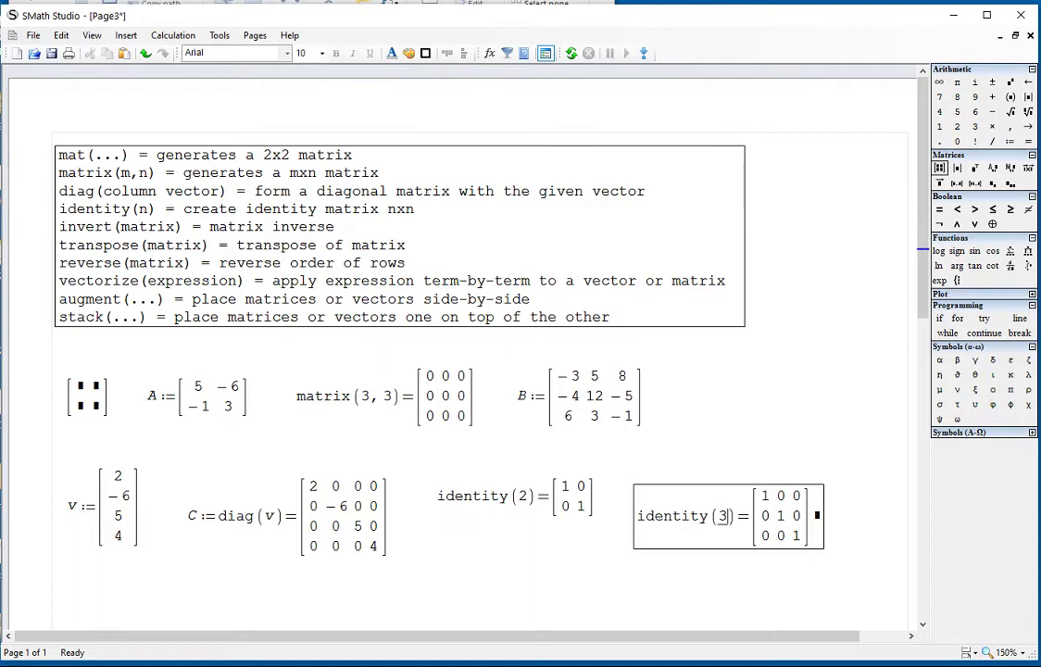
Evaluate identity(4) below the identity(2) result and leave the expression.
click(434, 570)
text(identity()
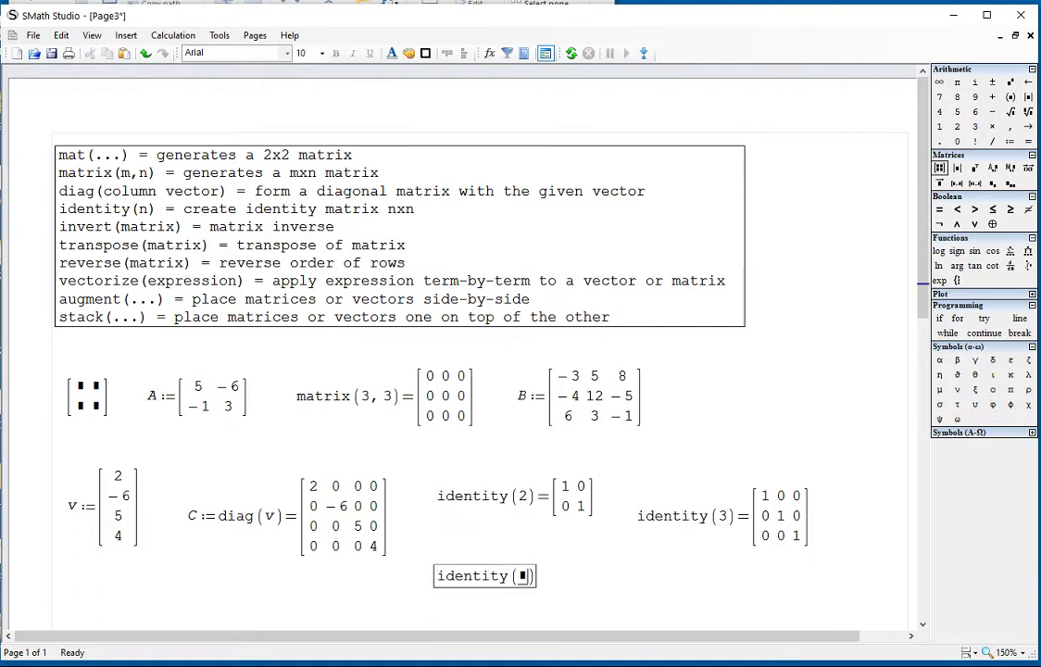
text(4)=)
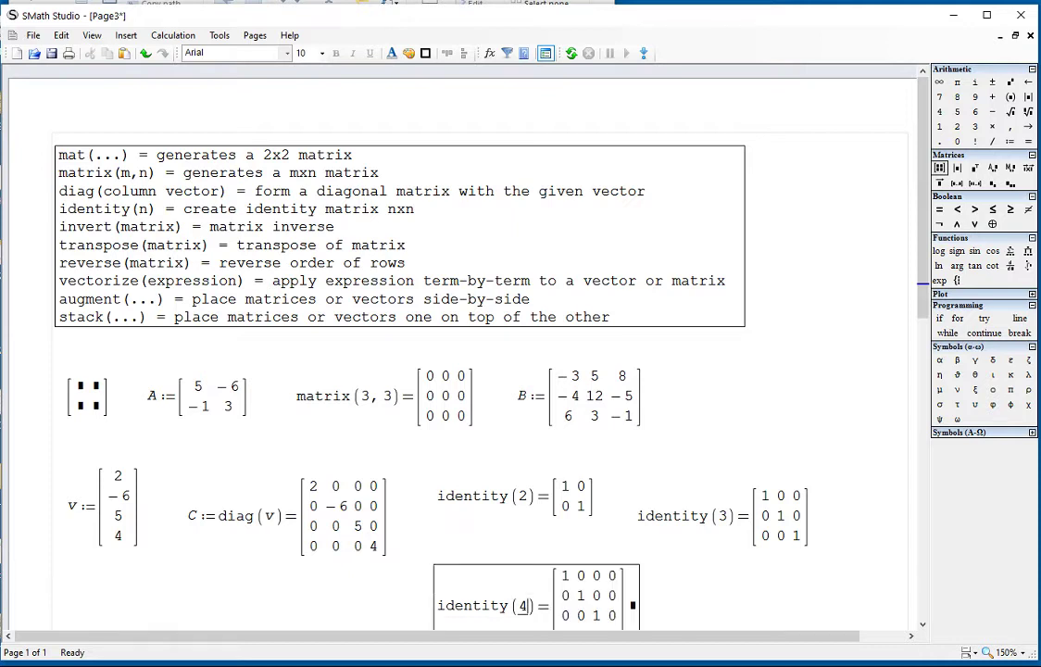
scroll(433, 570, down, 5)
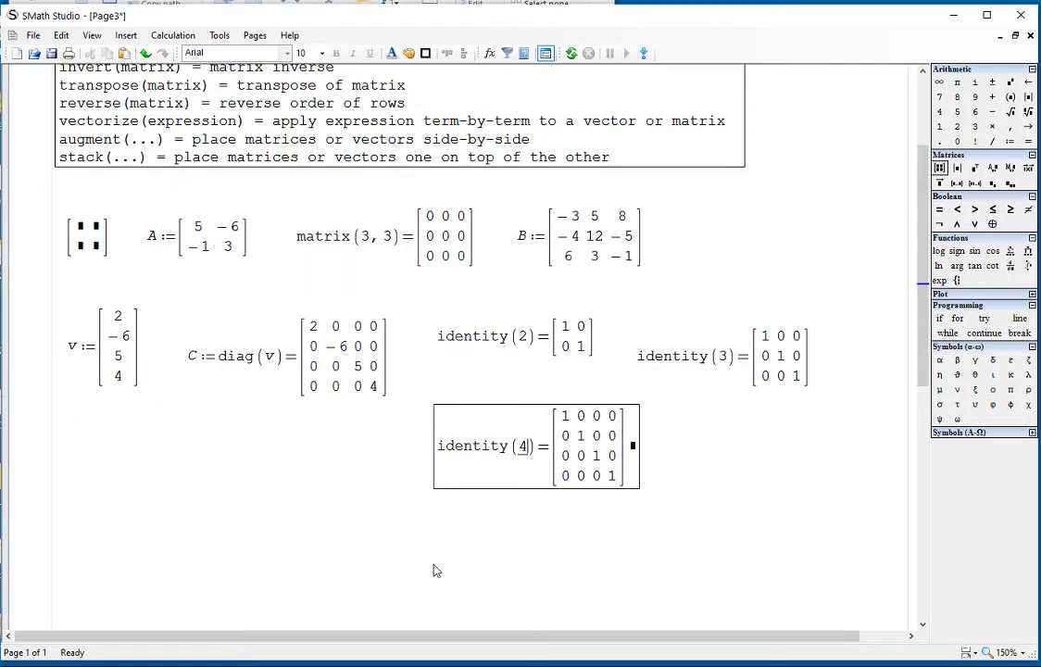
click(387, 548)
Define I3x3 as identity(3) below vector v and evaluate it in the same expression.
click(67, 417)
text(i)
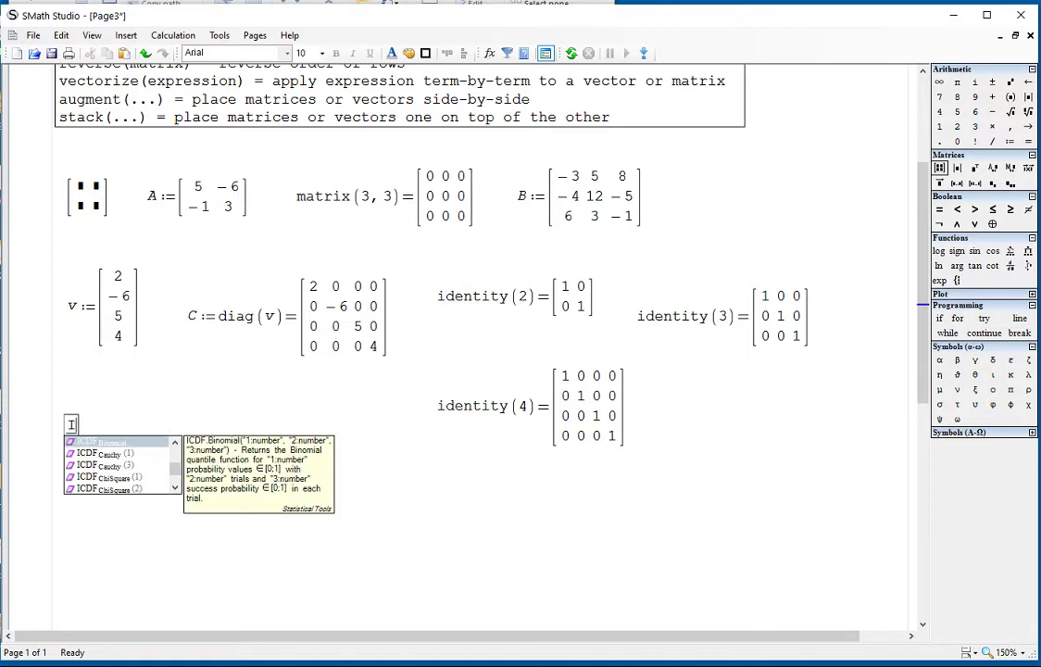
text(3x3)
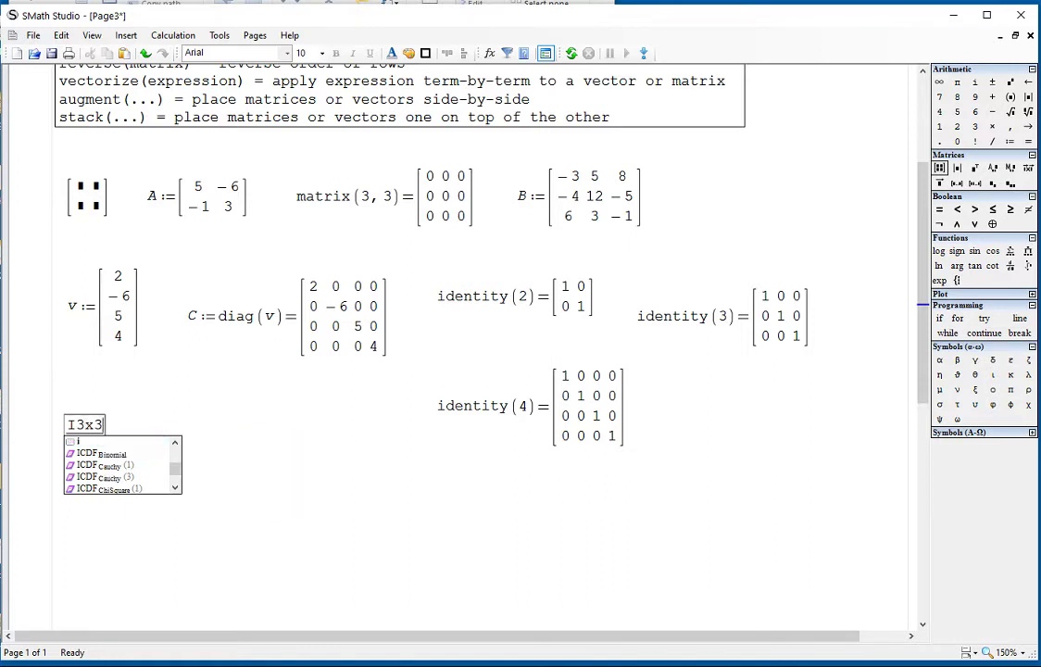
text(:i)
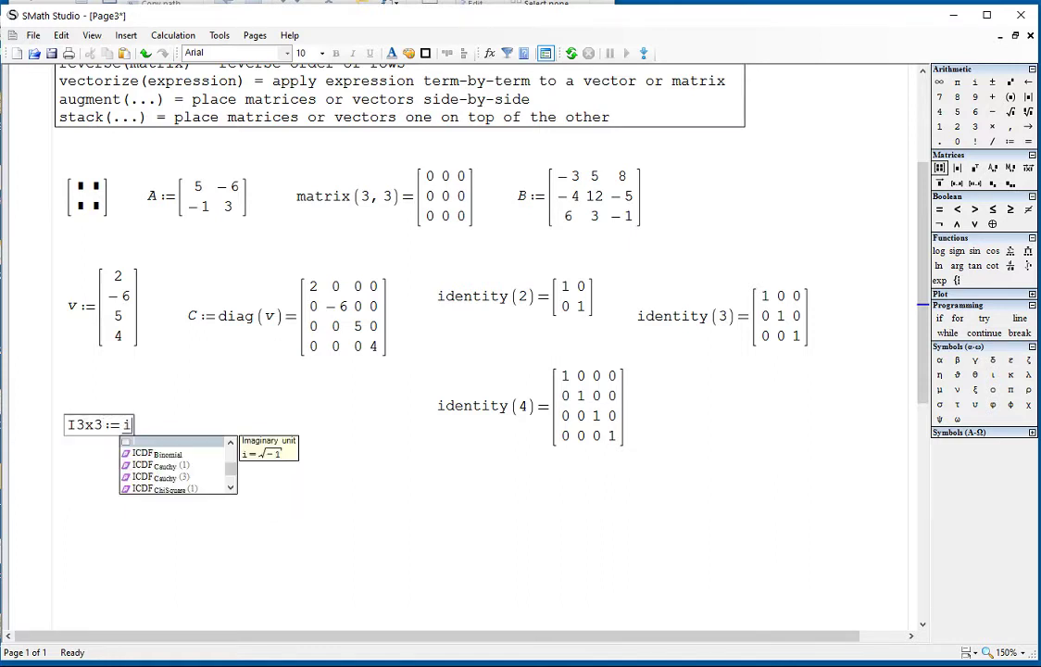
text(dentity(3=)
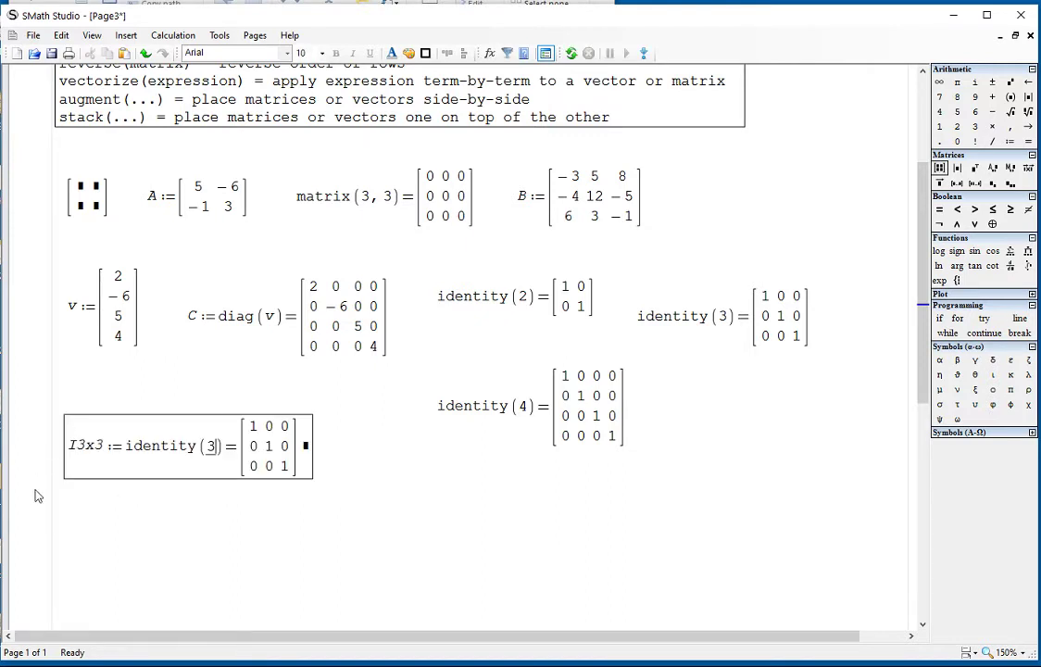
Evaluate the product of B and I3x3 below the I3x3 definition.
click(66, 517)
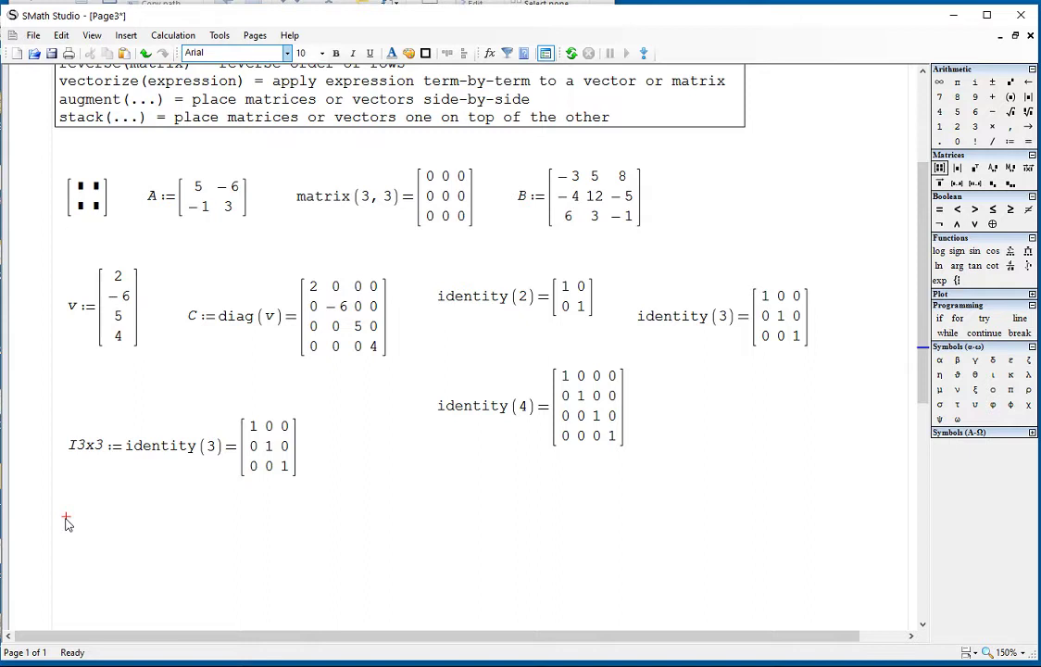
text(B*I3)
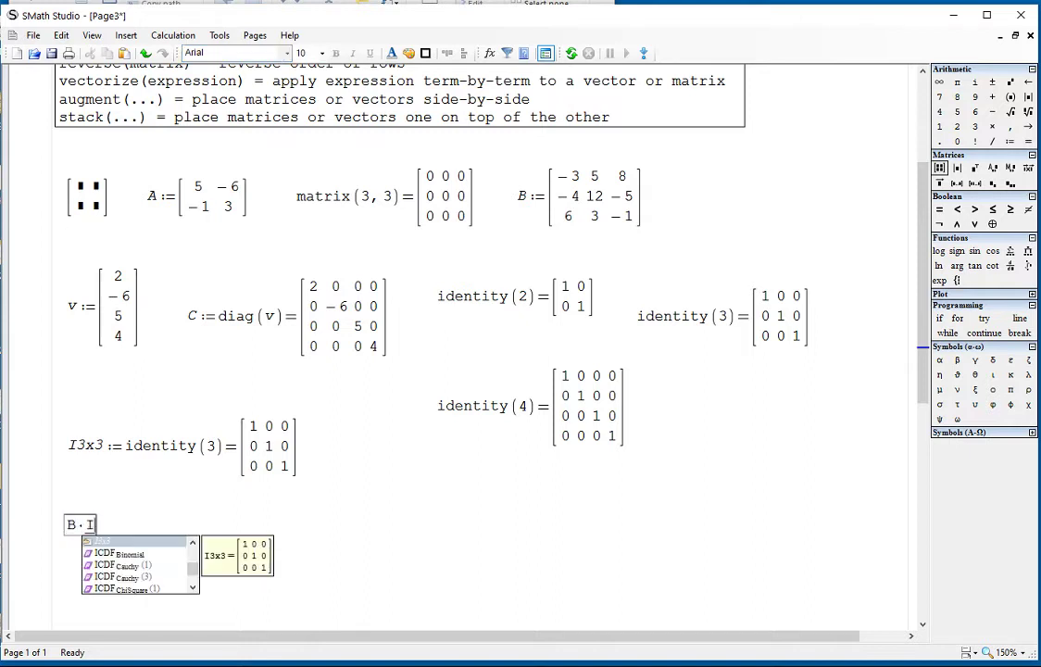
text(x3=)
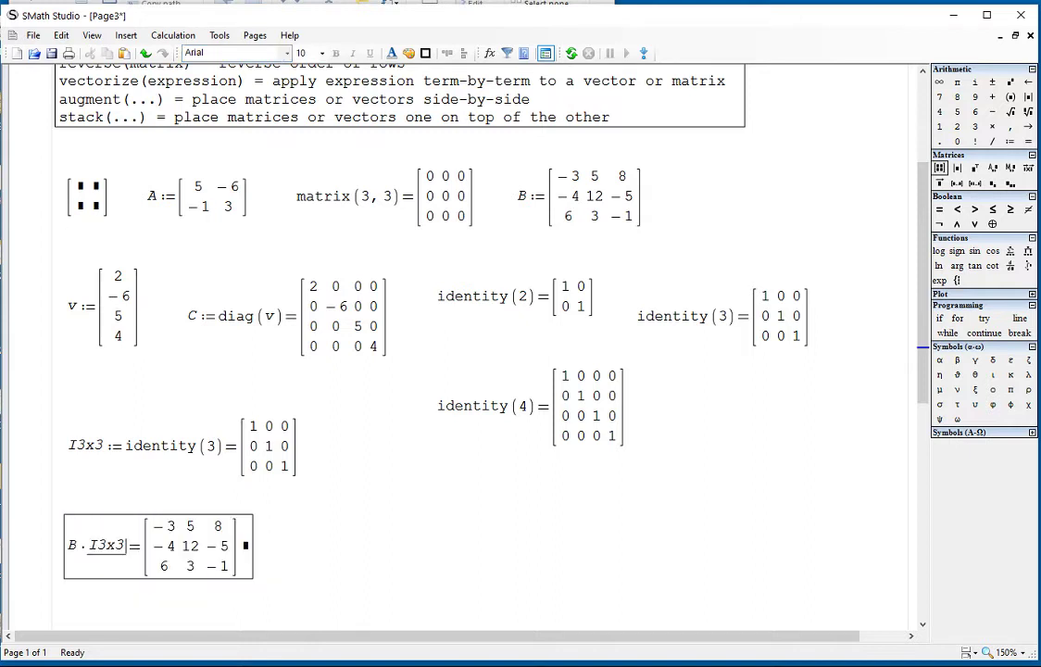
Evaluate the product of I3x3 and B and align it beside the B·I3x3 result.
click(296, 540)
text(I3x3)
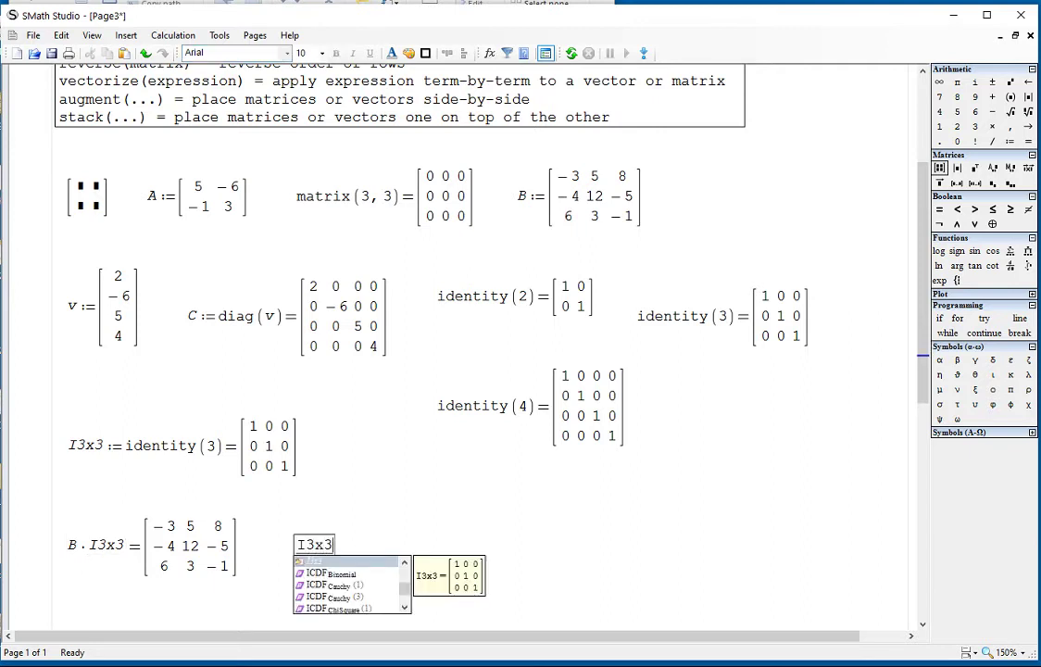
text(*B=)
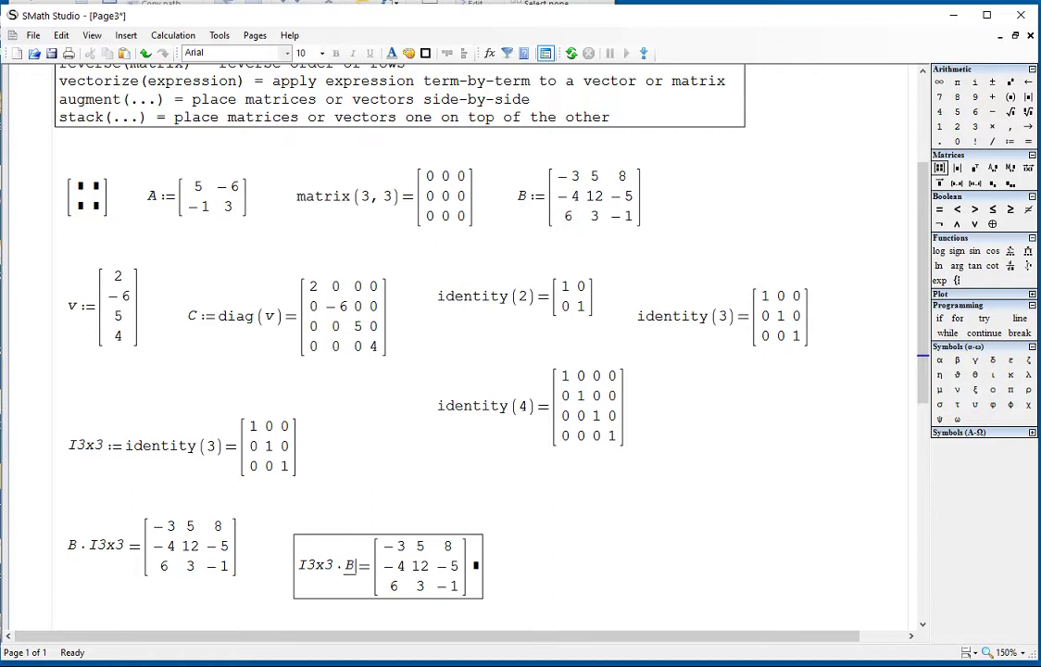
click(495, 586)
drag(489, 585, 465, 562)
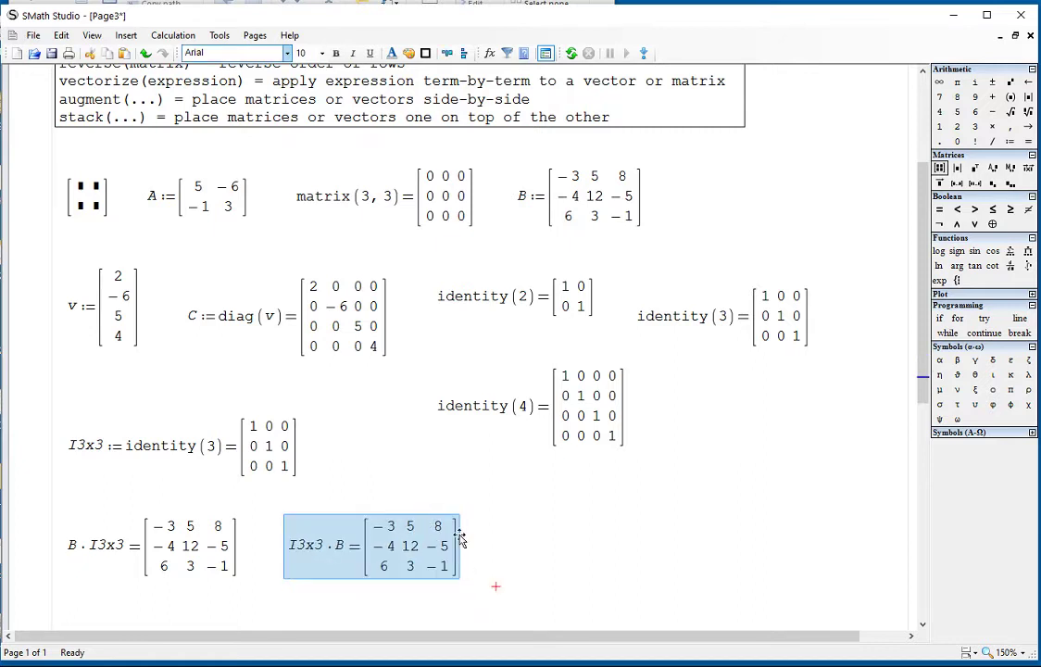
click(565, 547)
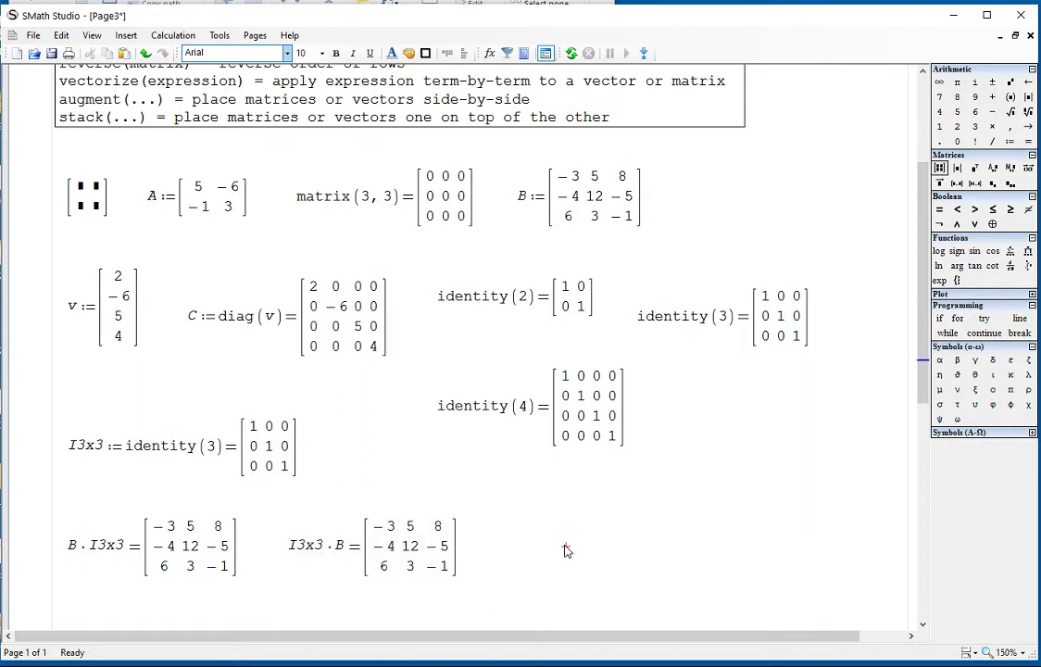
scroll(567, 550, up, 2)
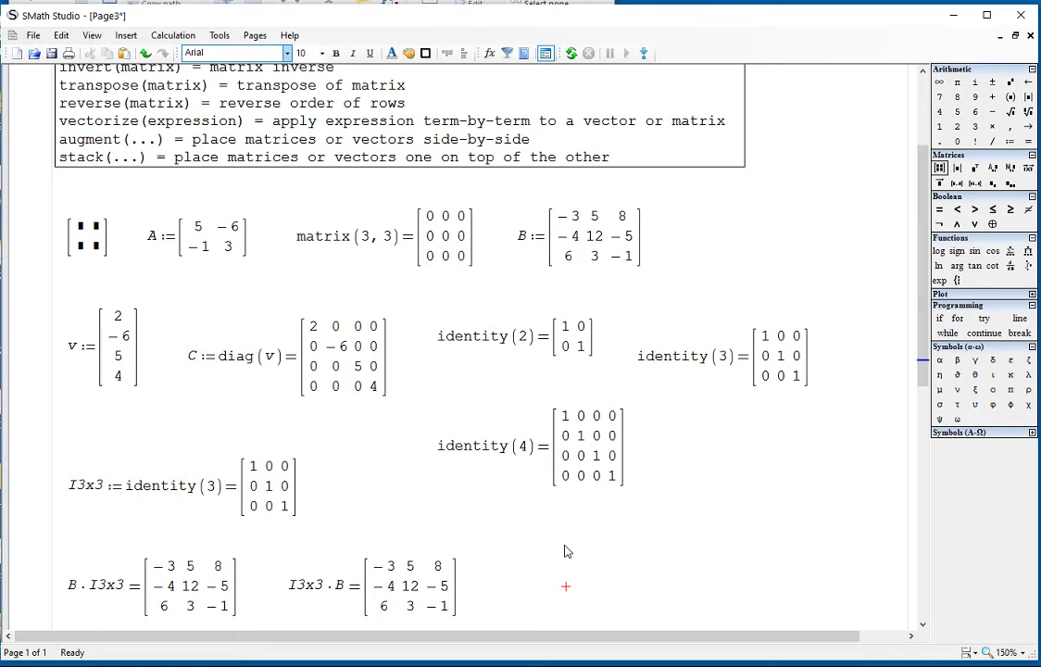
scroll(565, 551, up, 1)
scroll(565, 566, down, 4)
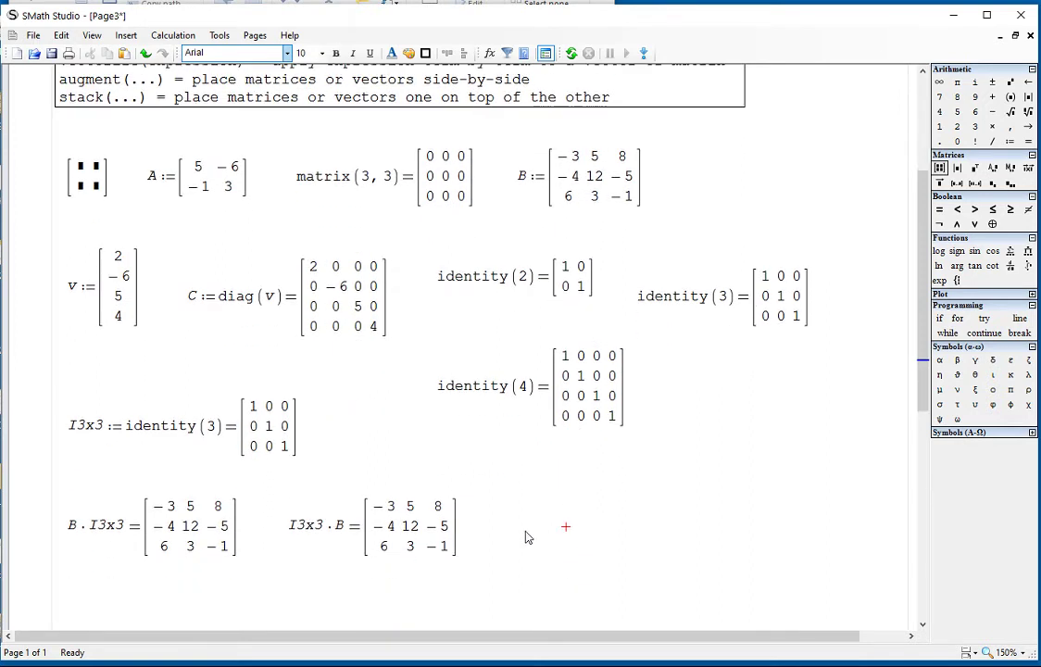
scroll(527, 546, down, 5)
scroll(525, 527, up, 4)
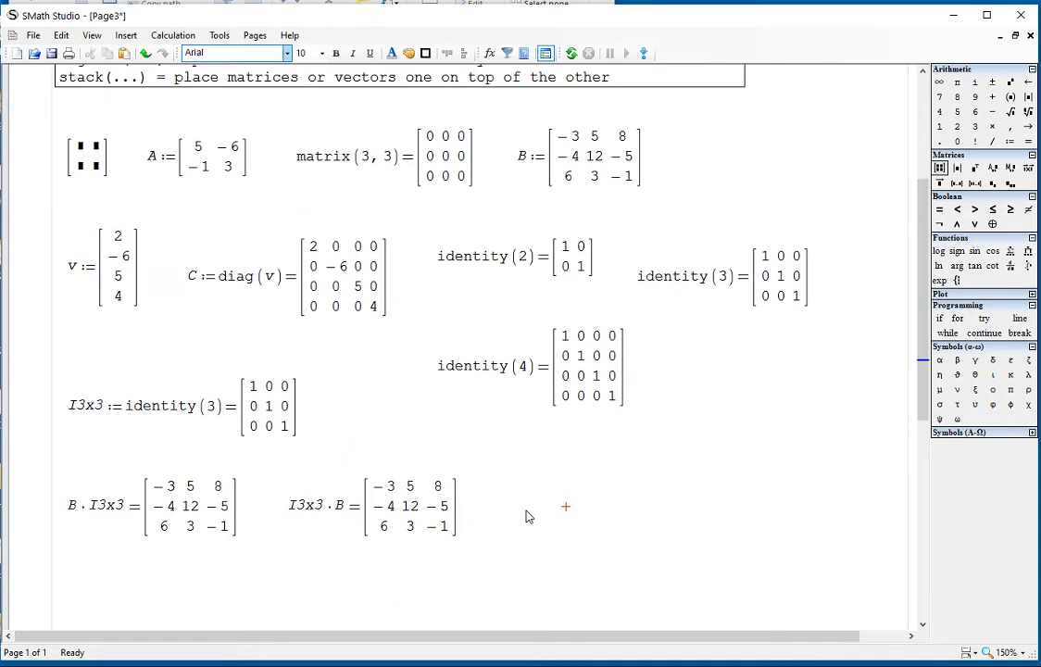
scroll(525, 517, up, 5)
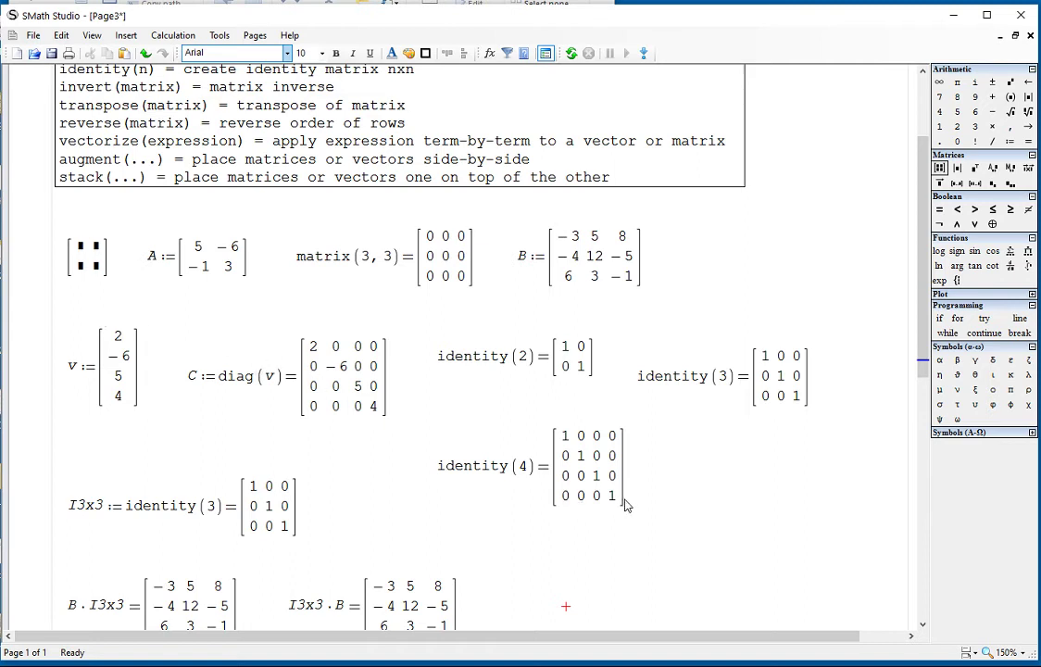
Copy the matrix function list text box and paste it below the B·I3x3 product.
scroll(580, 275, up, 3)
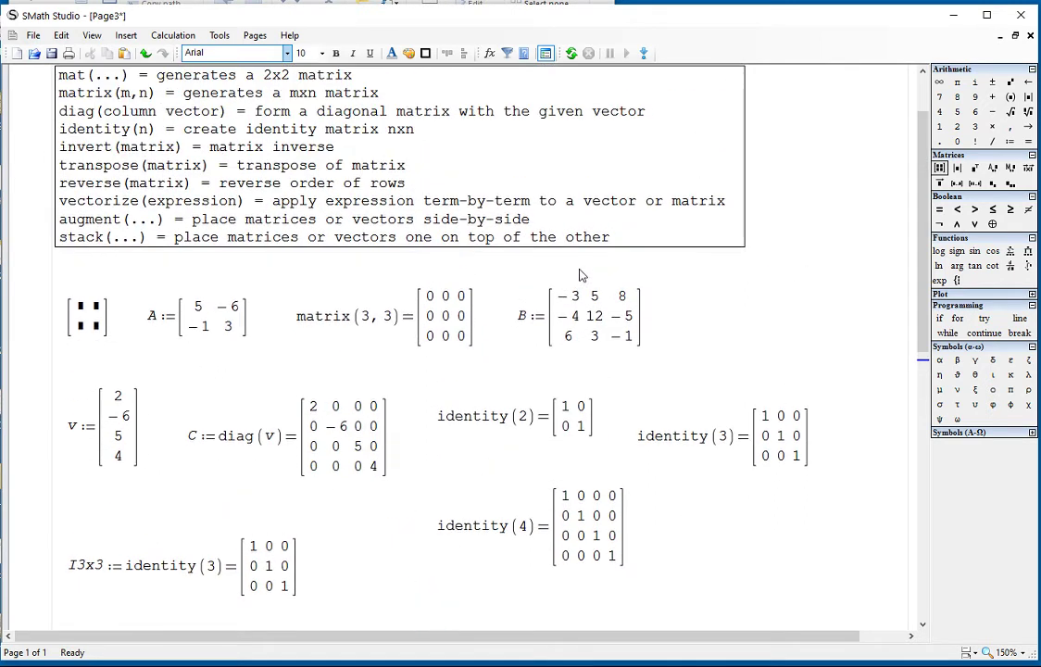
drag(766, 250, 690, 220)
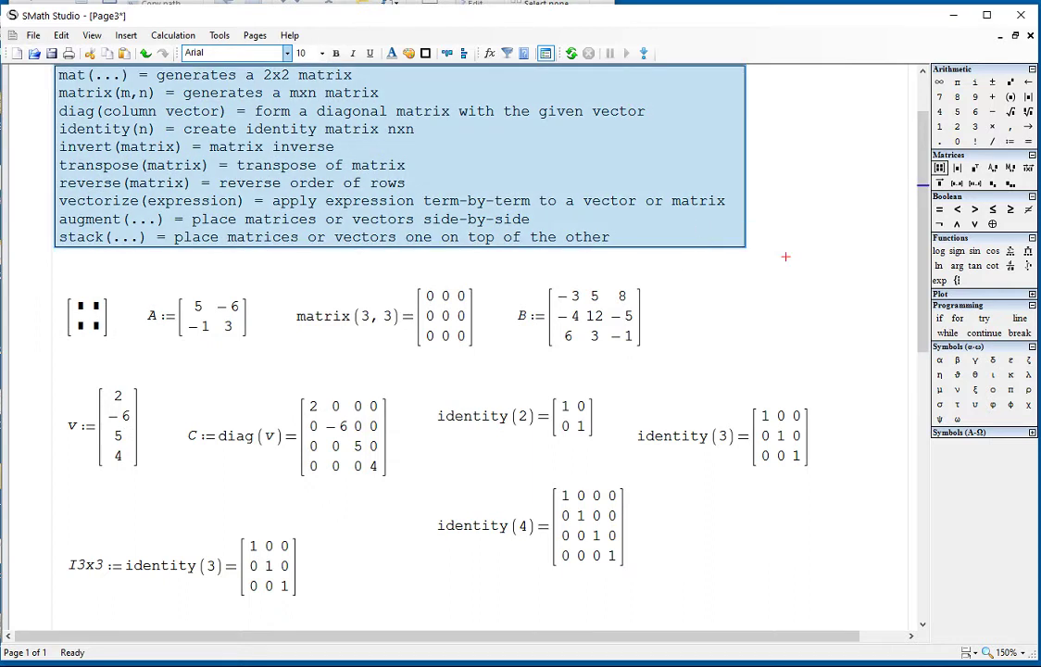
scroll(785, 257, down, 10)
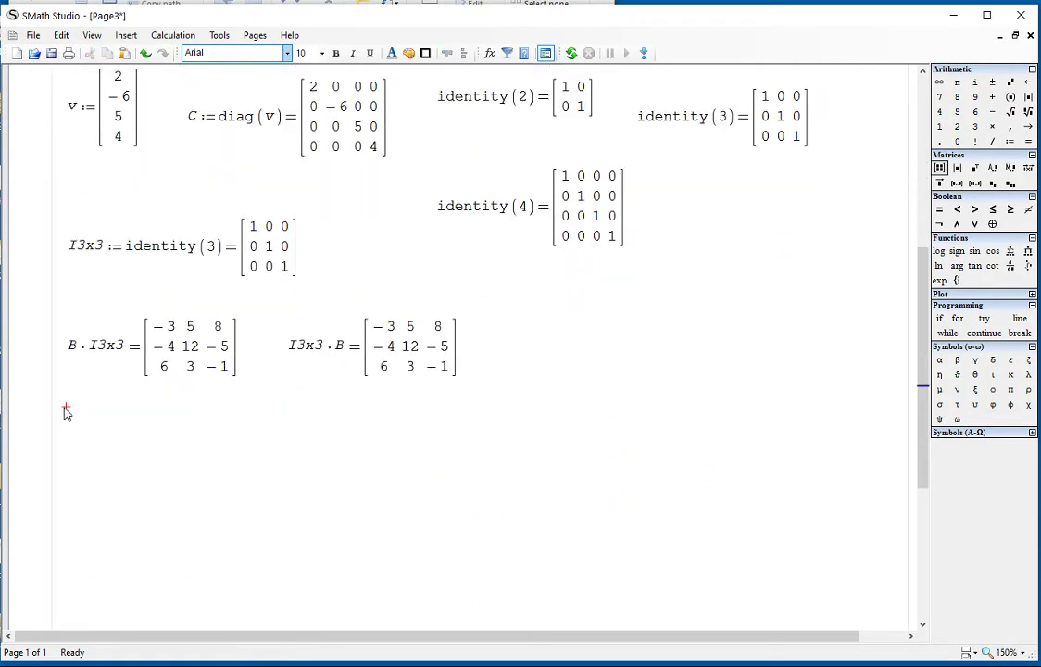
text(mat(...) = generates a 2x2 matrix matrix(m,n) = generates a mxn matrix diag(column vector) = form a diagonal matrix with the given vector identity(n) = create identity matrix nxn invert(matrix) = matrix inverse transpose(matrix) = transpose of matrix reverse(matrix) = reverse order of rows vectorize(expression) = apply expression term-by-term to a vector or matrix augment(...) = place matrices or vectors side-by-side stack(...) = place matrices or vectors one on top of the other)
scroll(92, 426, down, 4)
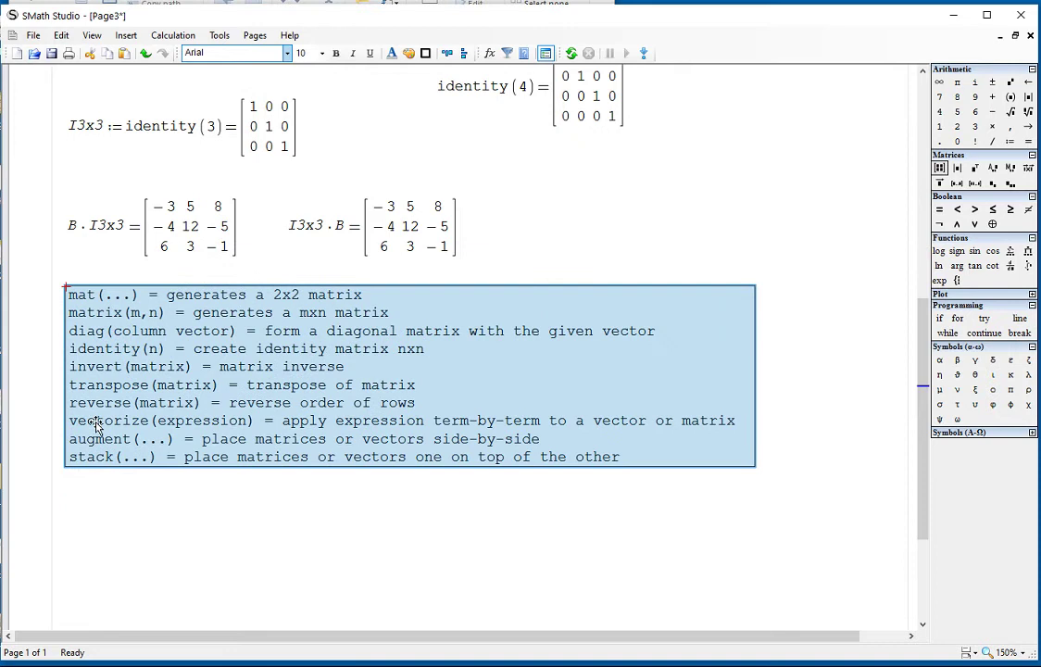
Evaluate matrix B below the pasted function list.
click(76, 516)
click(65, 530)
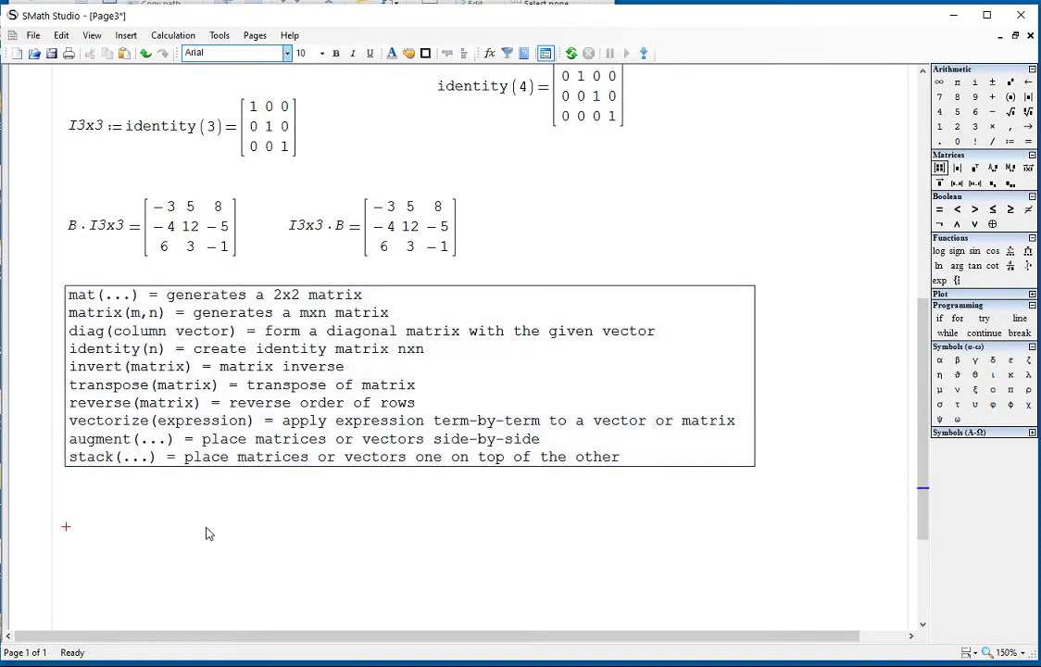
text(B=)
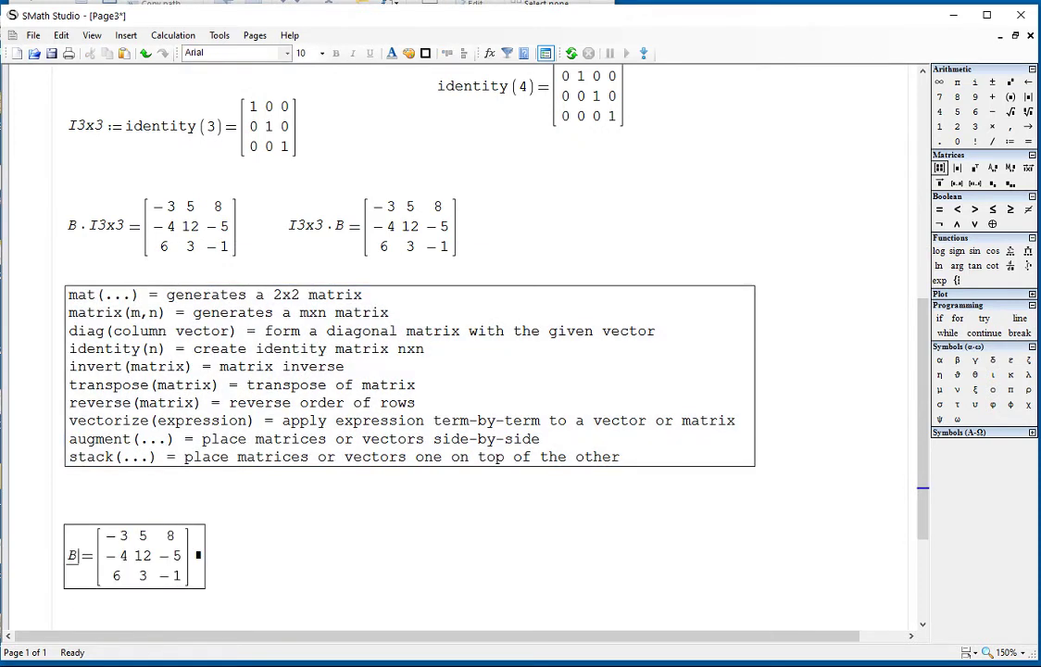
Define Bt as transpose(B), evaluate it in the same expression, and align it beside the B result.
click(307, 554)
text(Bt:=)
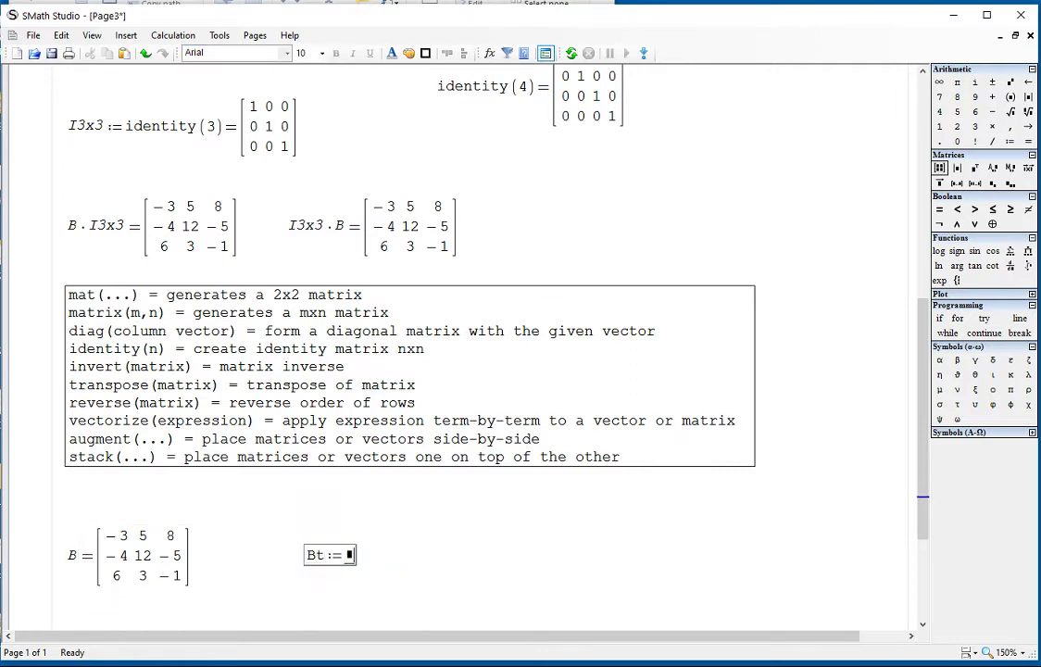
text(transpose)
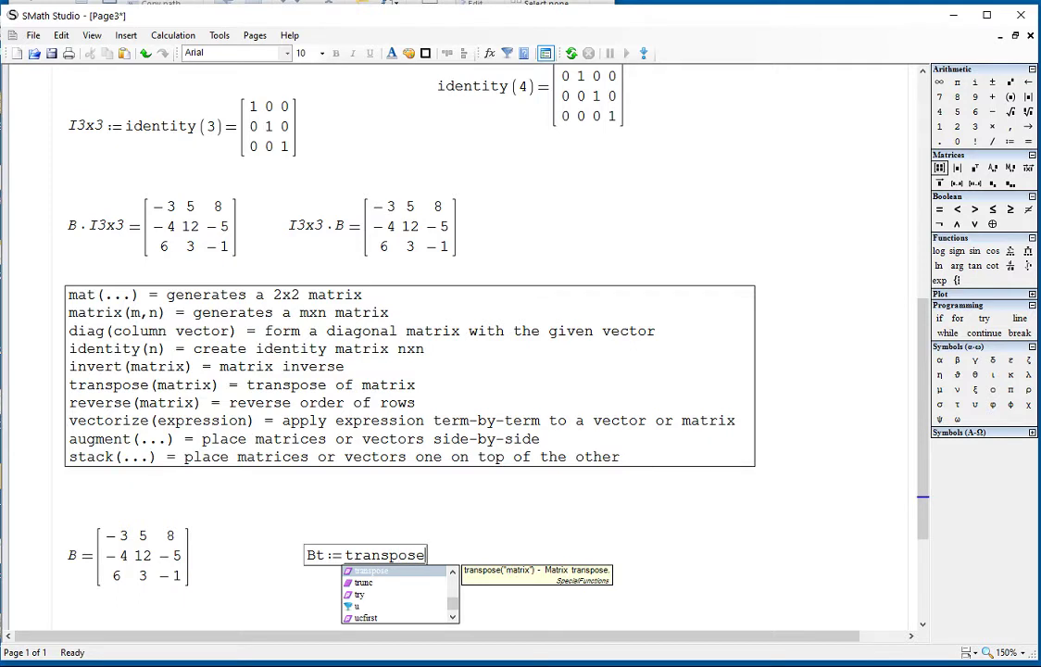
text((B=)
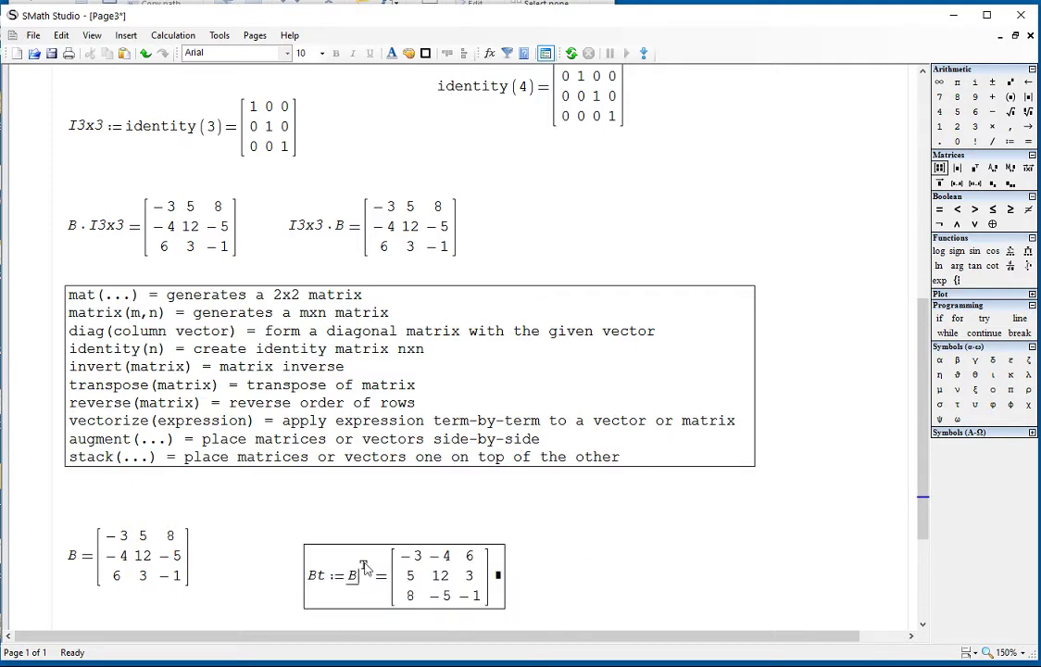
drag(527, 567, 451, 554)
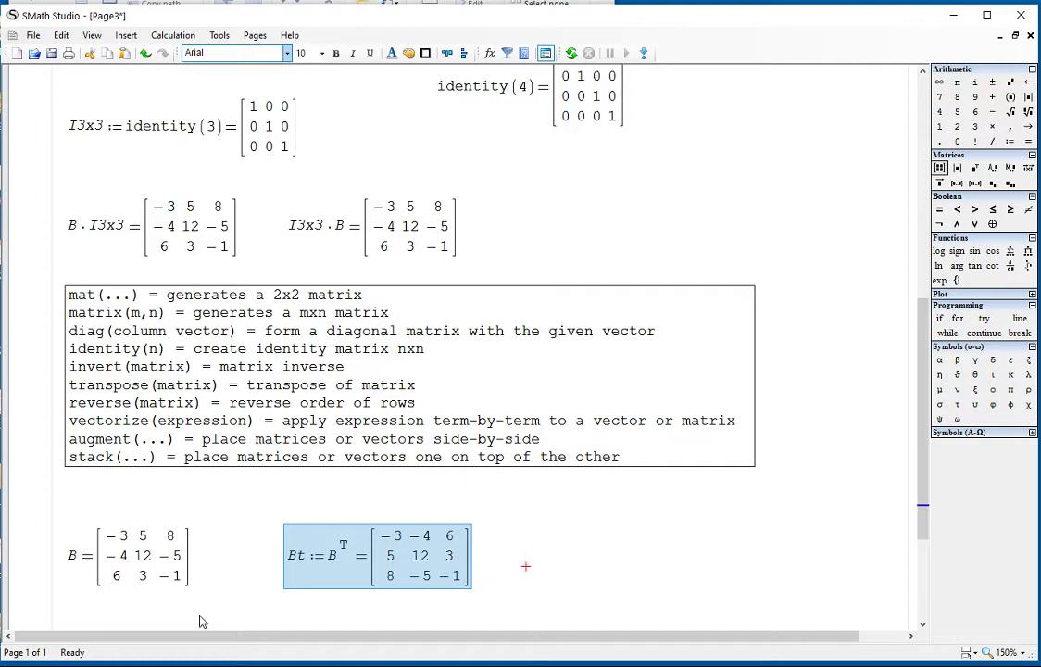
click(113, 537)
double_click(120, 537)
click(154, 540)
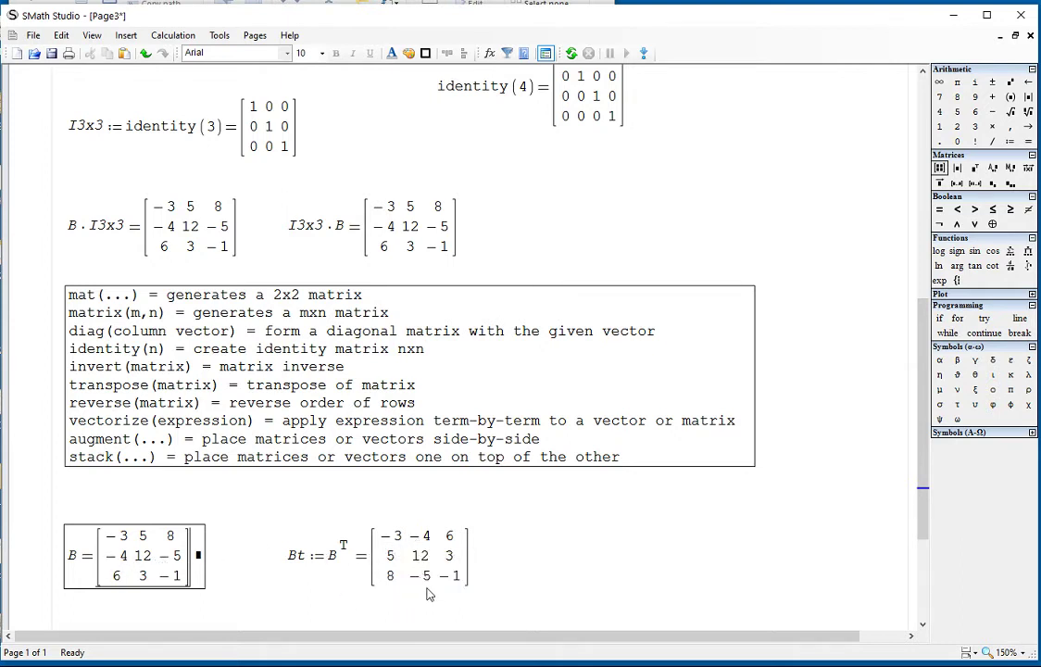
Evaluate B with the matrix transpose operator applied and align it beside the Bt definition.
click(506, 559)
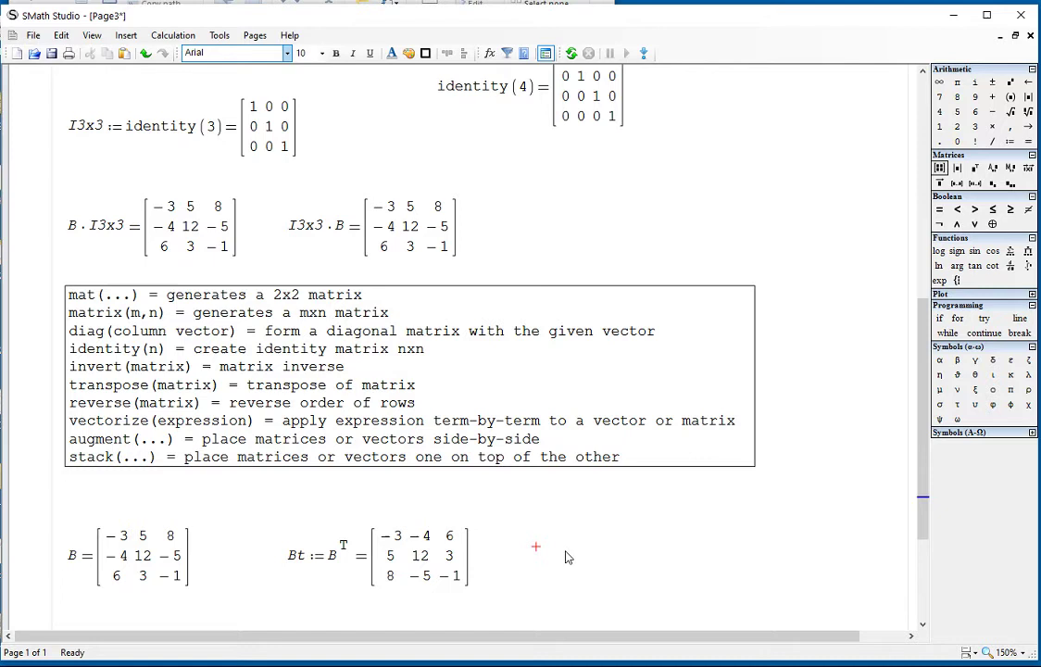
text(B)
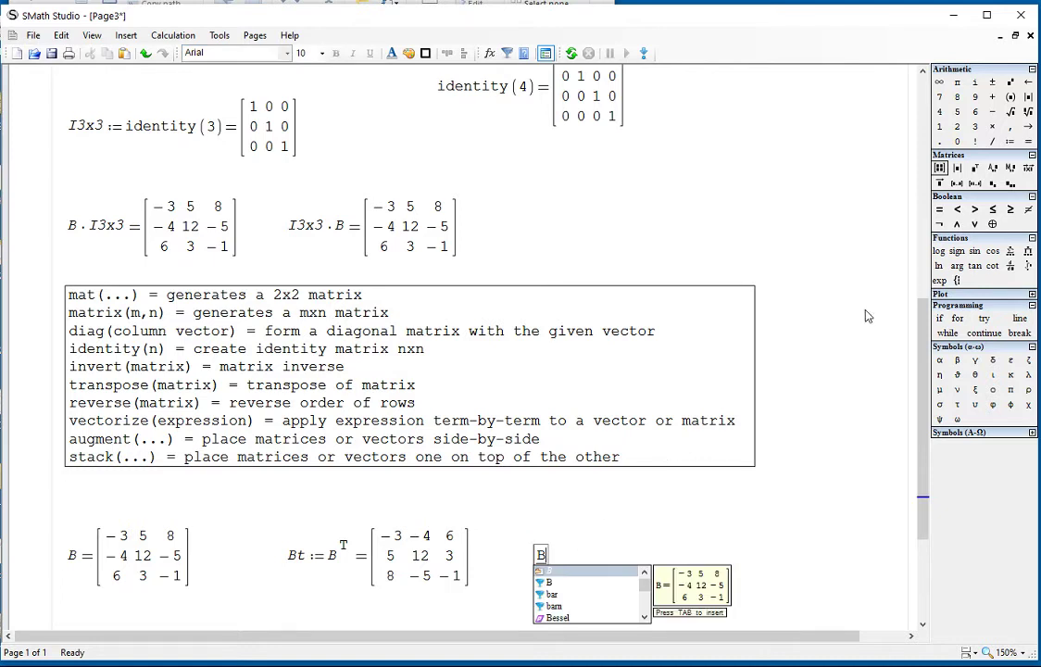
click(975, 168)
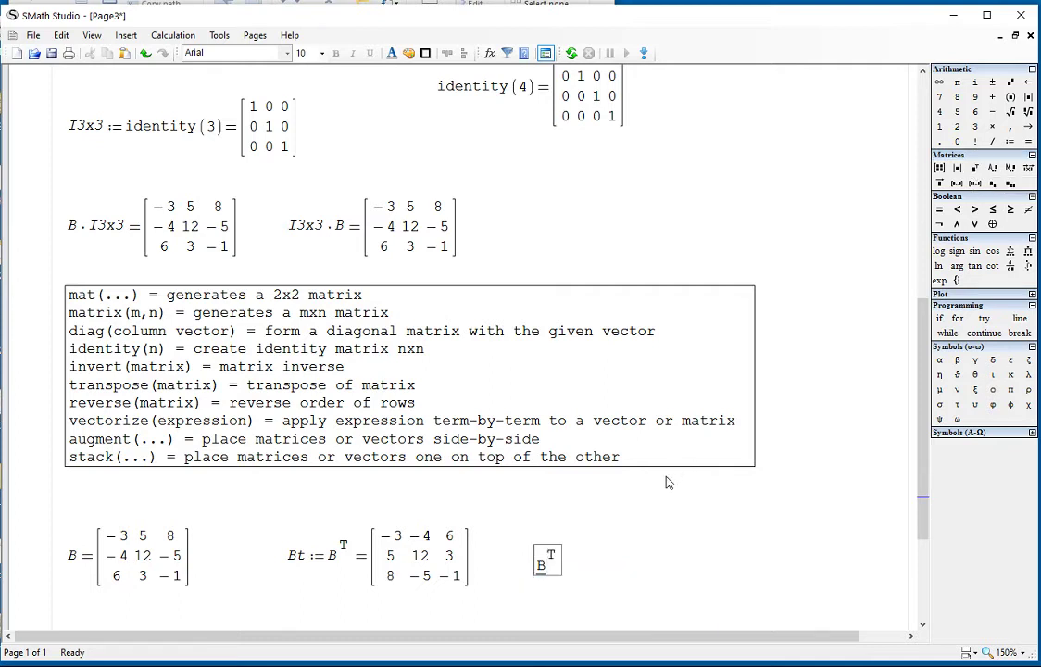
text(=)
click(725, 575)
drag(702, 583, 667, 565)
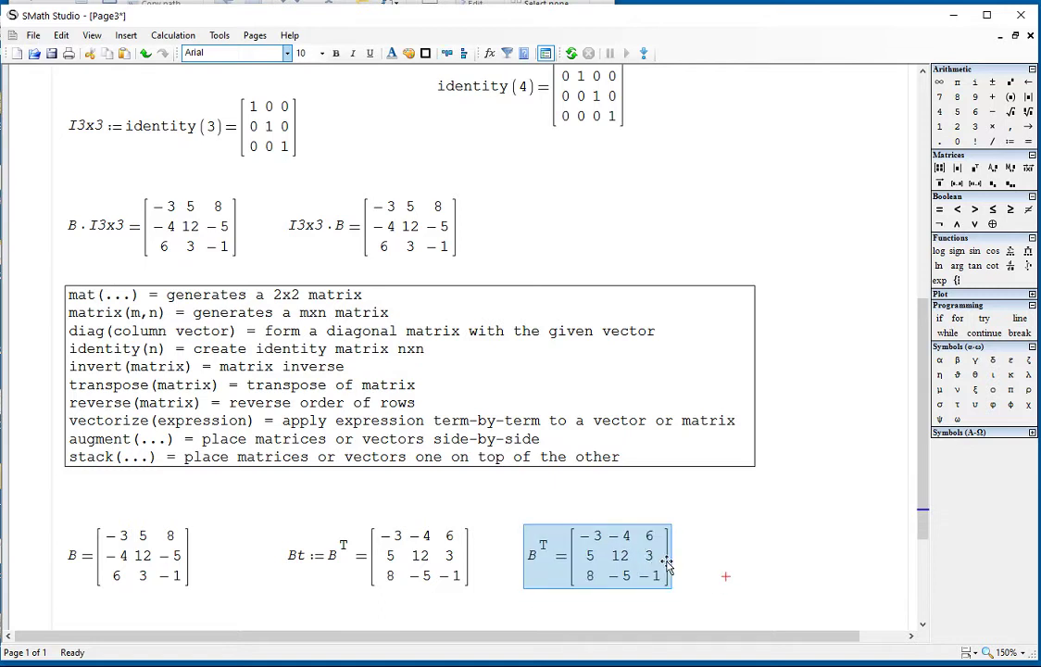
Define Br as reverse(B) below the B result and evaluate it in the same expression.
scroll(673, 551, down, 1)
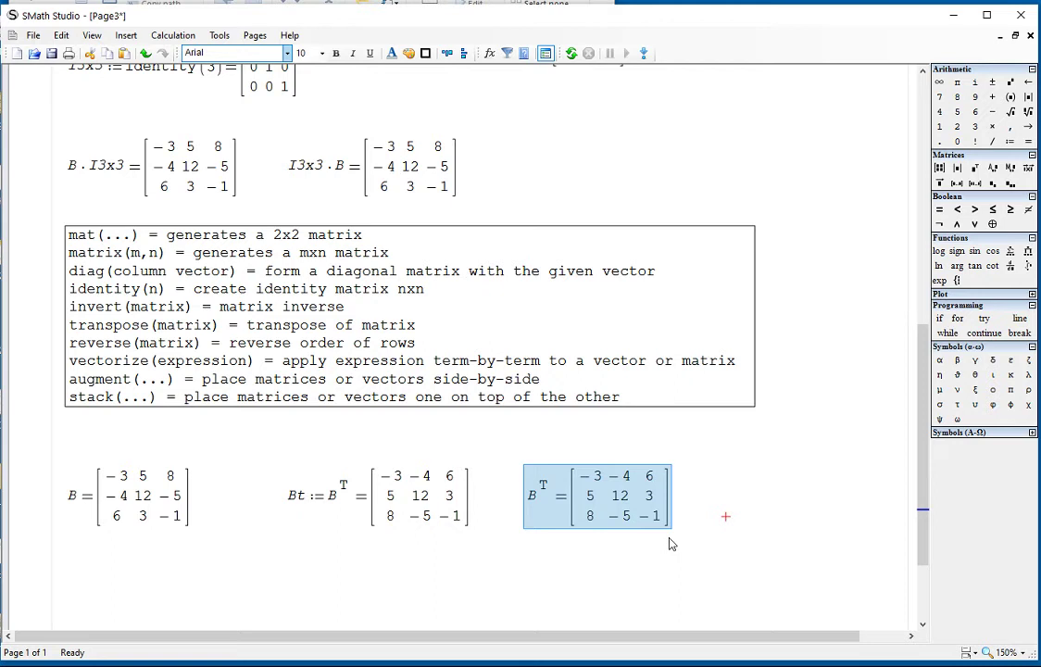
click(66, 577)
text(Br )
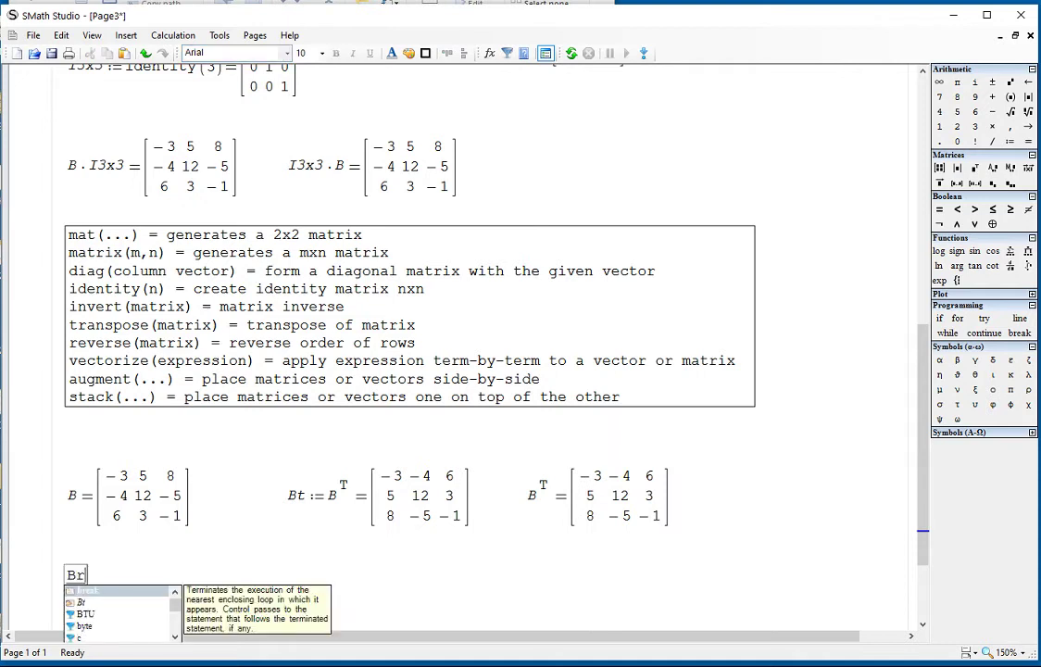
text(:= reverse )
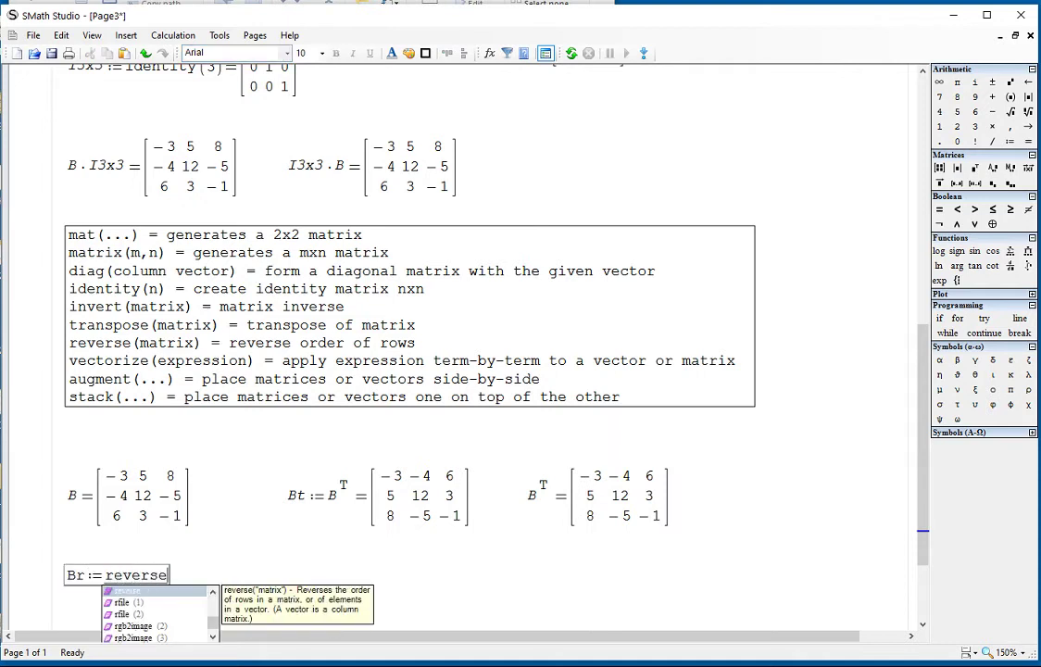
text((B) =)
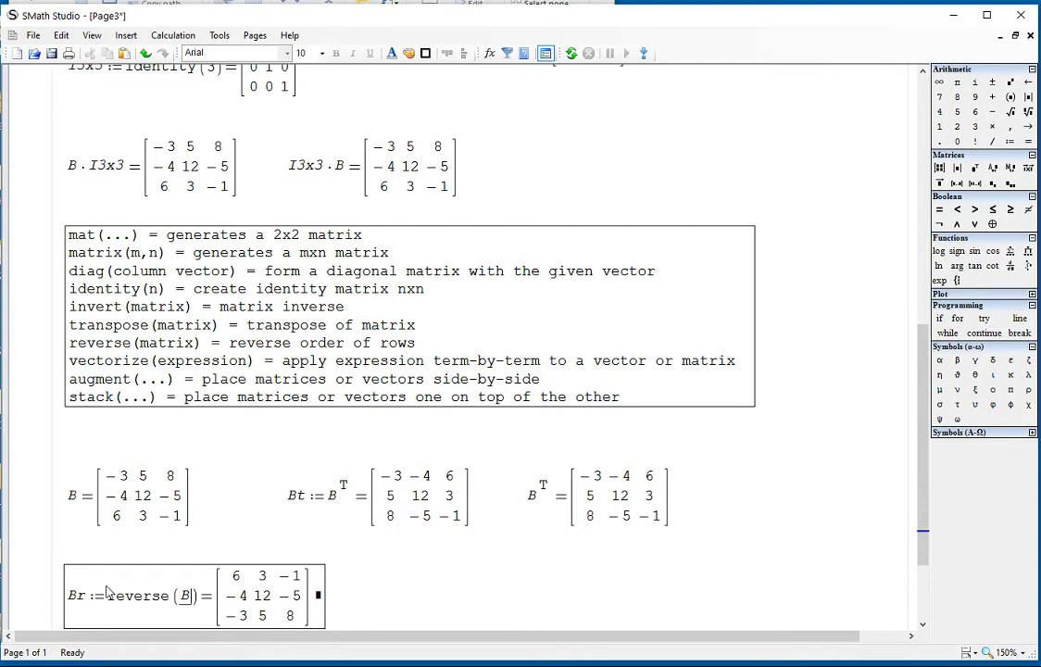
Evaluate B again beside the Br definition and align the two expressions.
scroll(97, 519, down, 1)
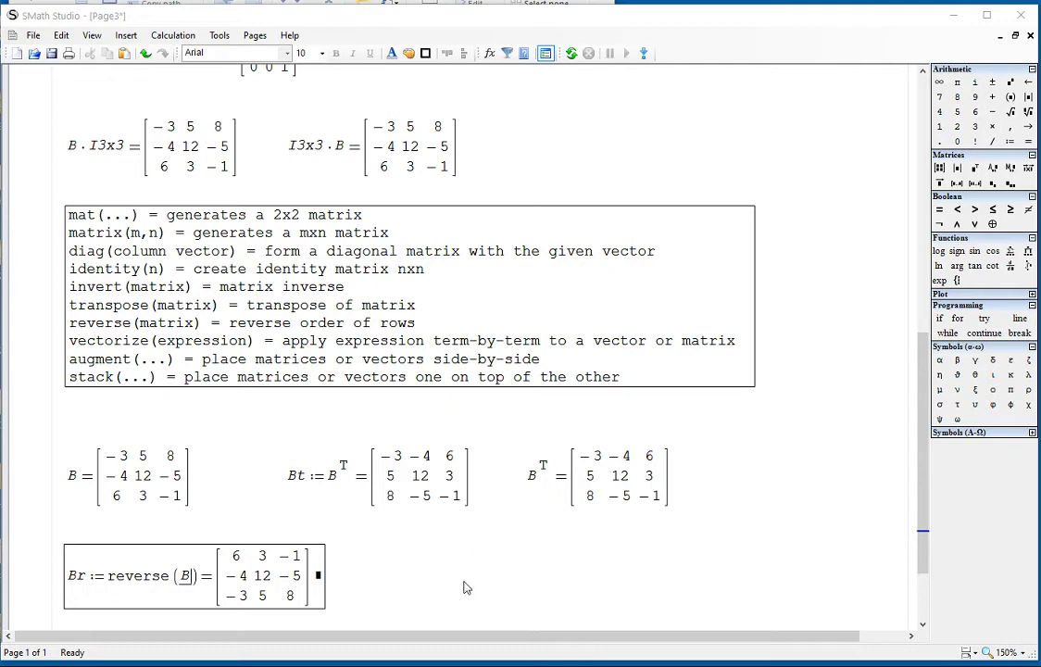
click(396, 569)
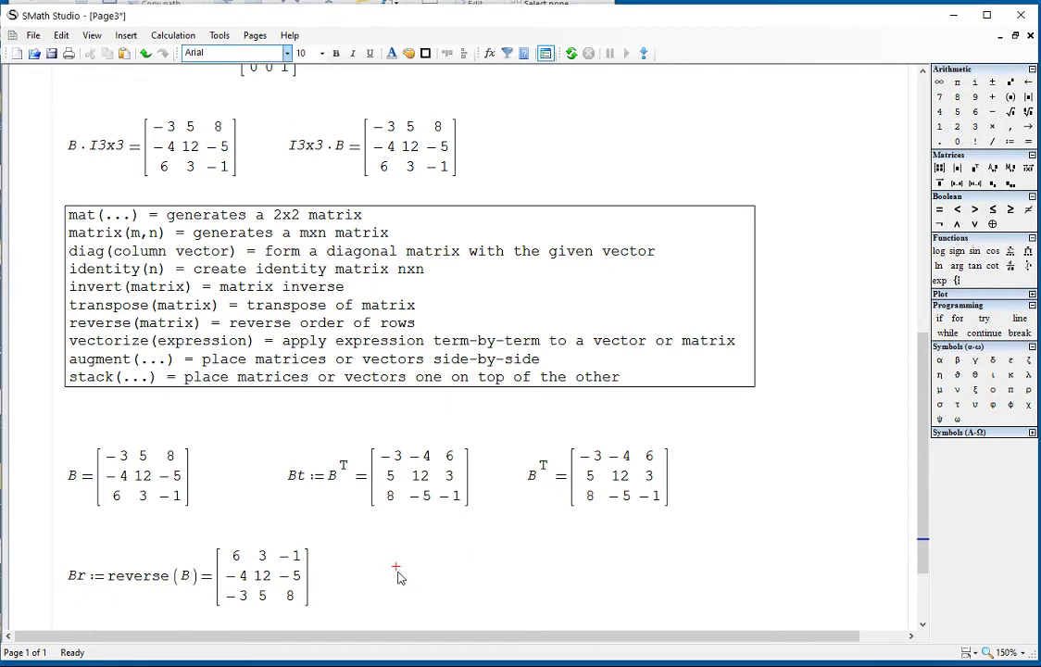
click(397, 574)
scroll(401, 579, down, 3)
click(375, 464)
text(B=)
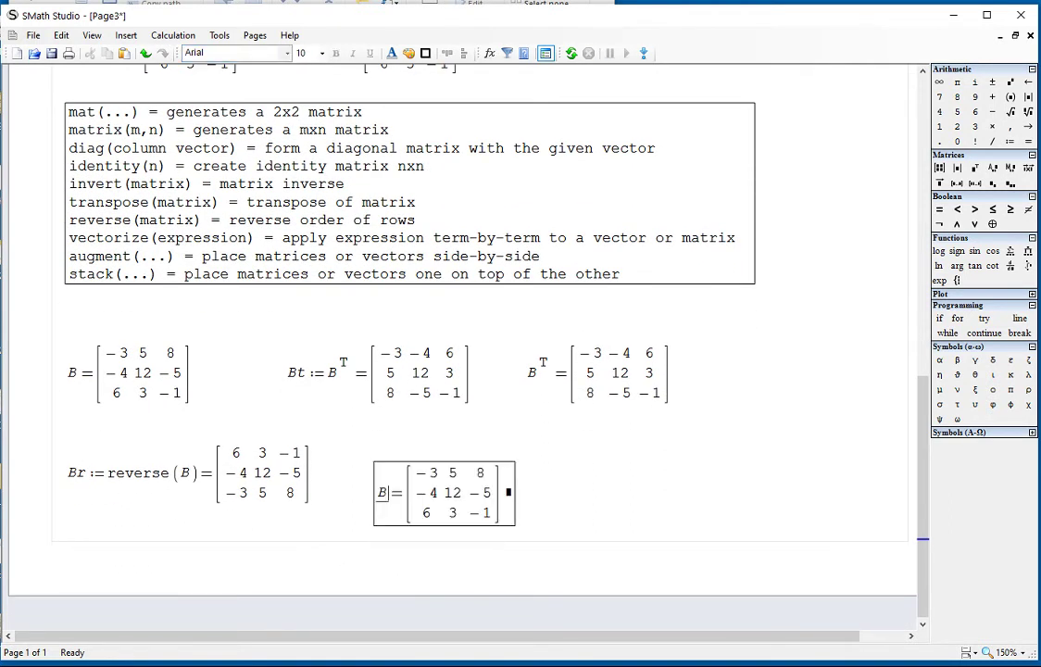
click(544, 506)
click(497, 495)
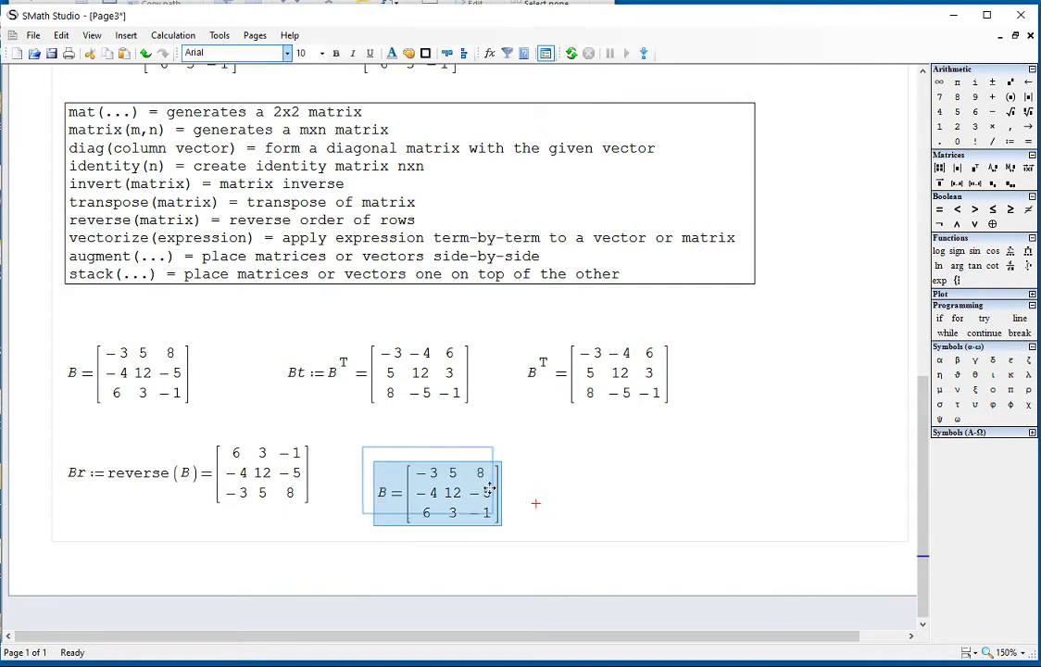
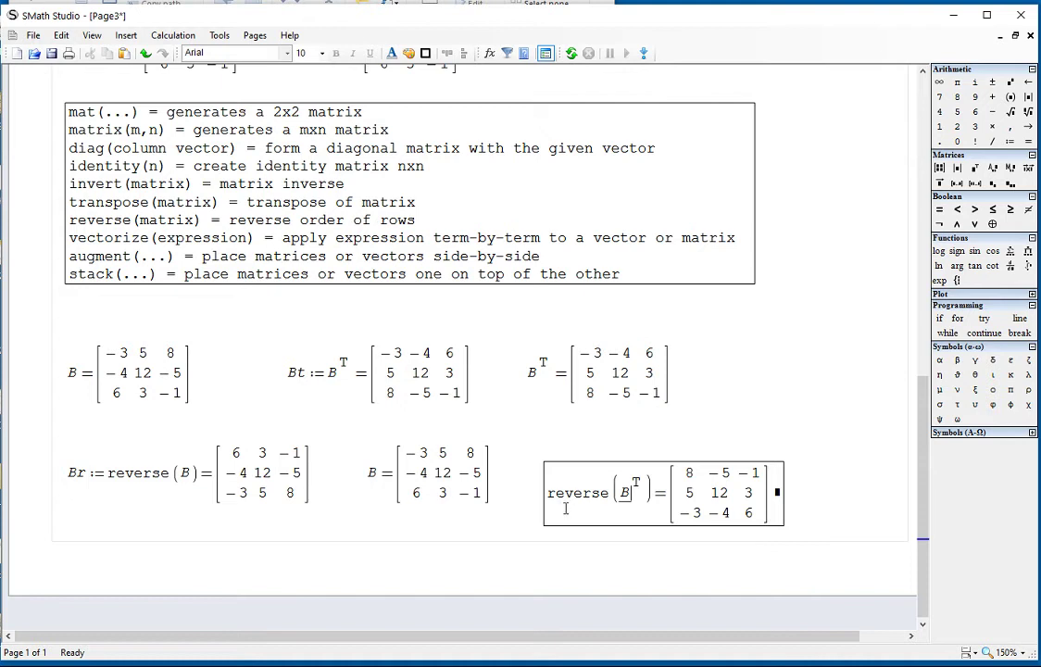
Transpose the whole reverse(transpose(B)) expression and align it beside the second B result.
drag(548, 493, 590, 494)
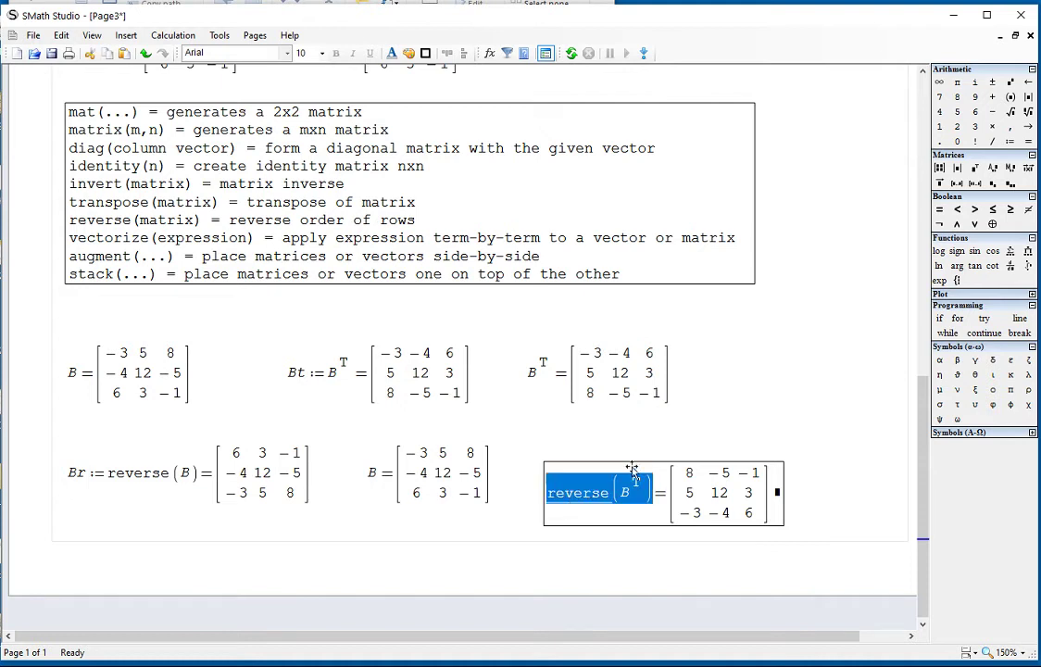
click(1028, 168)
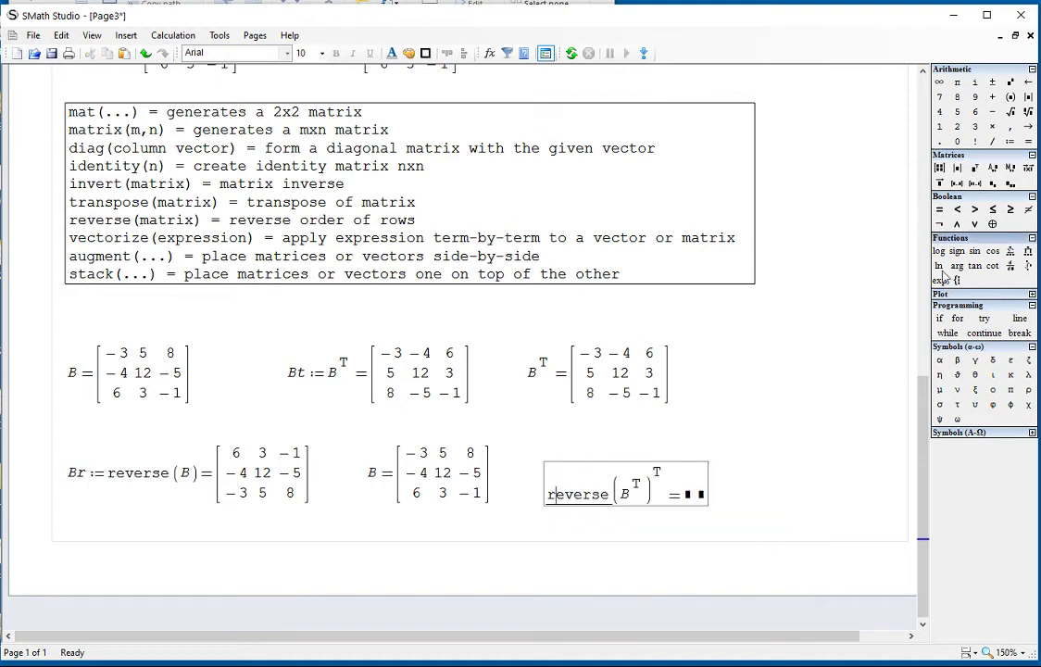
click(794, 475)
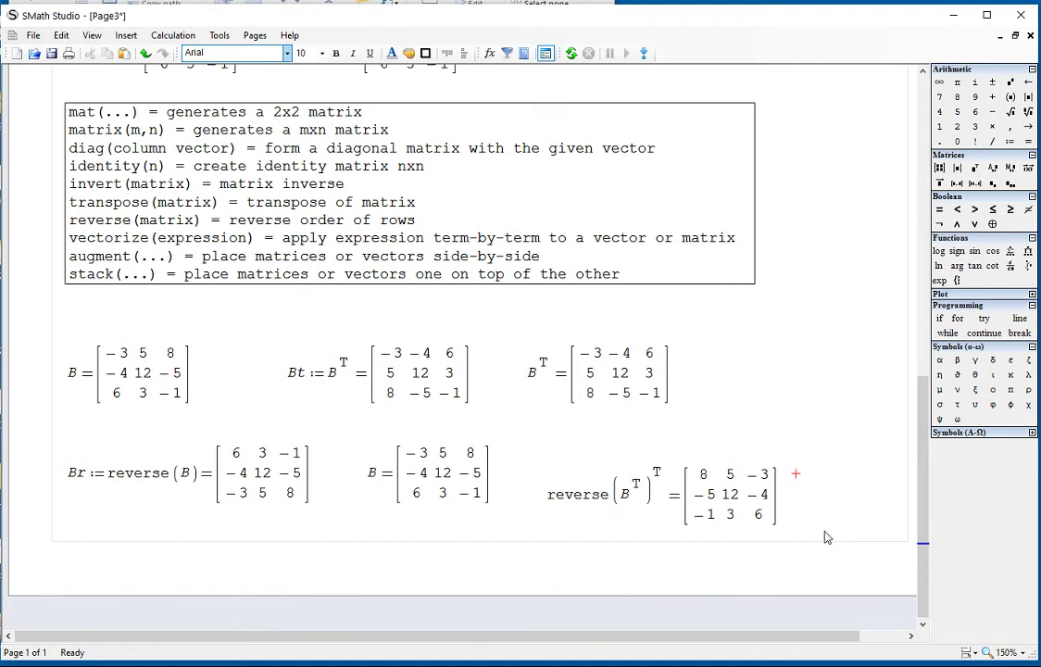
drag(796, 535, 738, 494)
click(414, 453)
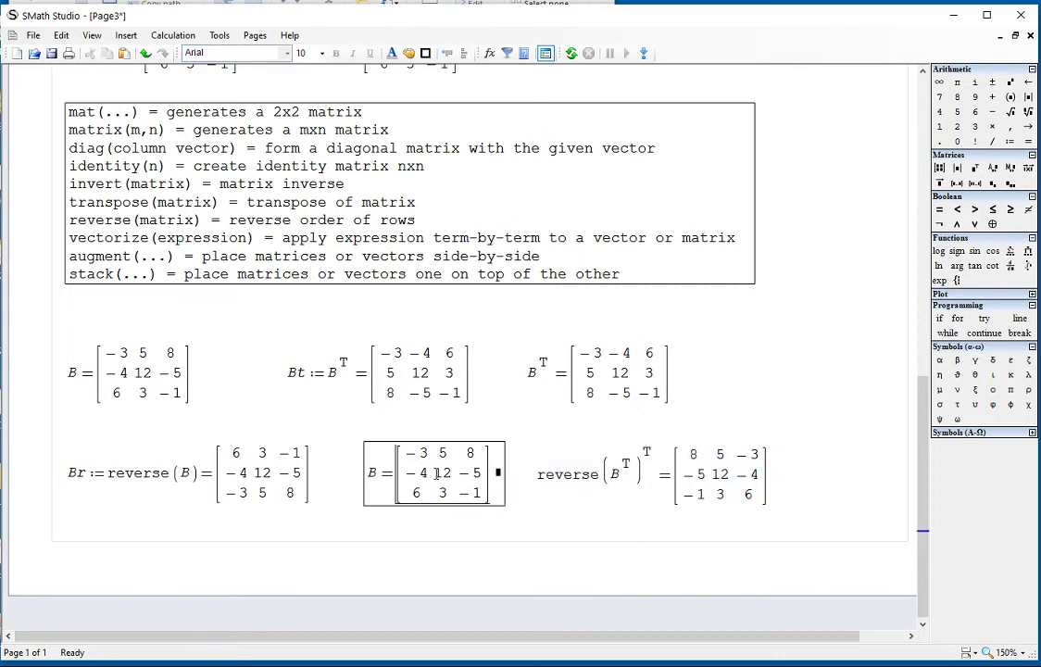
drag(418, 463, 409, 490)
click(416, 493)
click(573, 474)
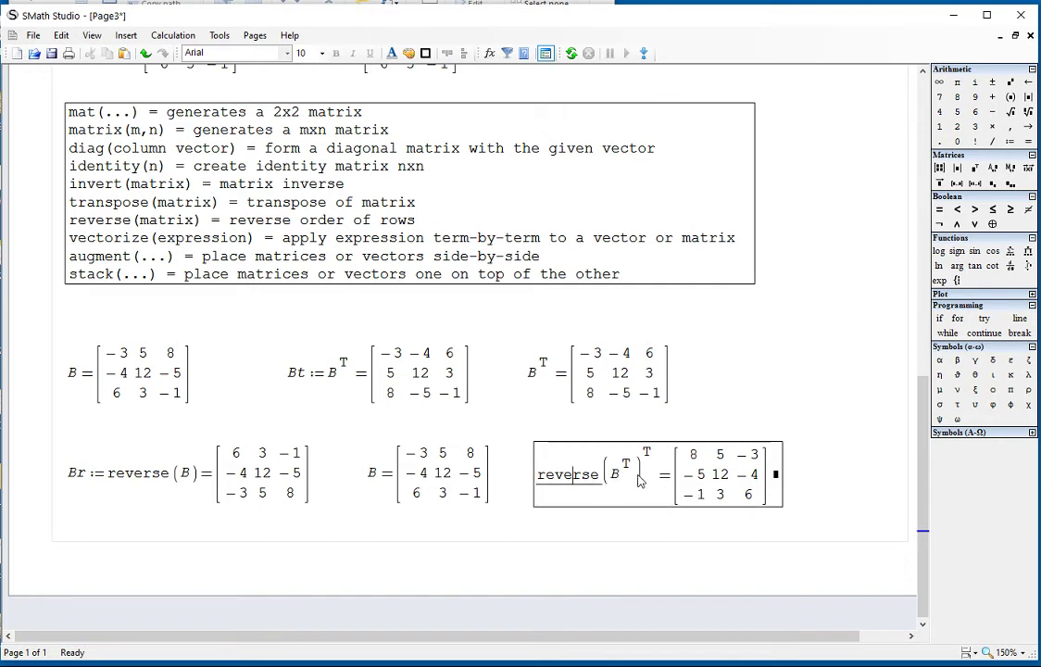
Delete the transposed reverse expression beside the second B result.
click(793, 516)
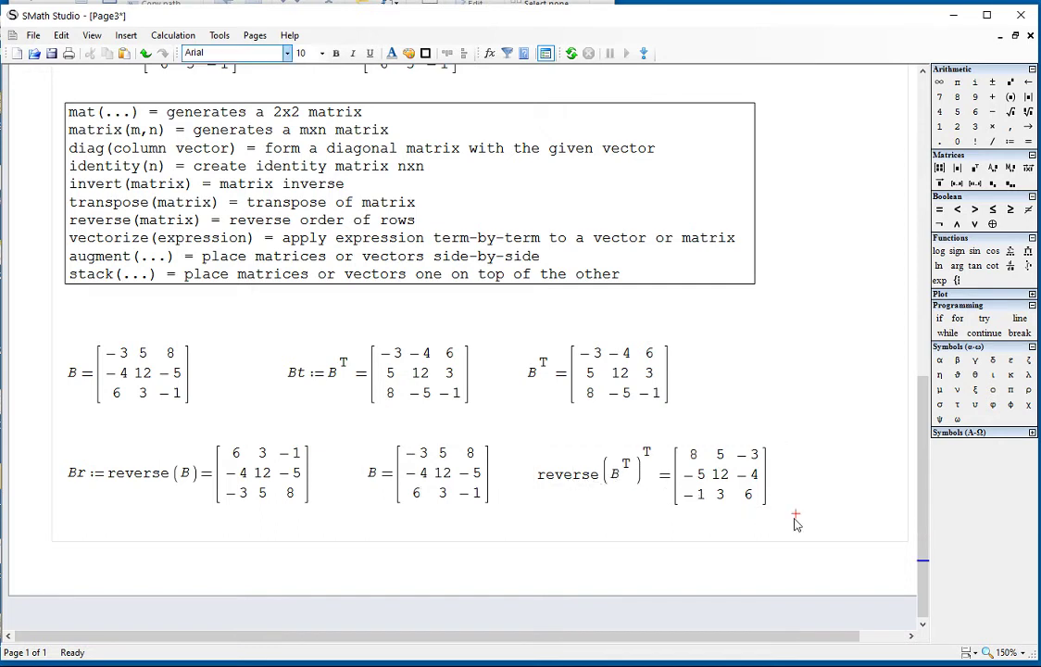
drag(794, 519, 759, 498)
key(Delete)
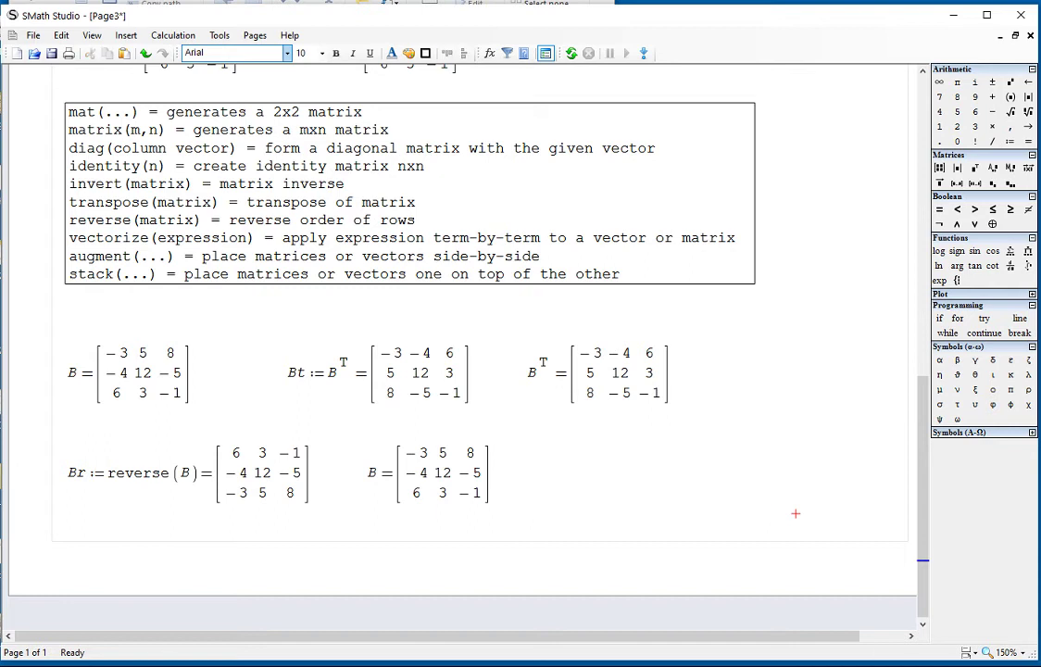
Evaluate transpose(reverse(transpose(B))) beside the second B result, entered as nested functions.
click(535, 474)
text(transpo)
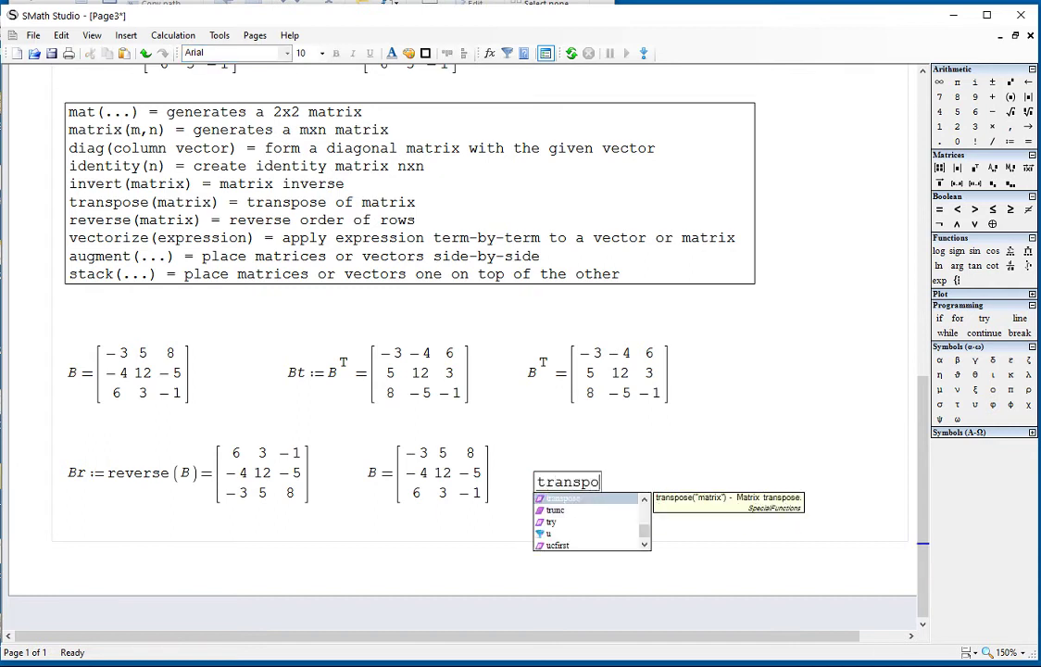
key(Return)
text(reverse)
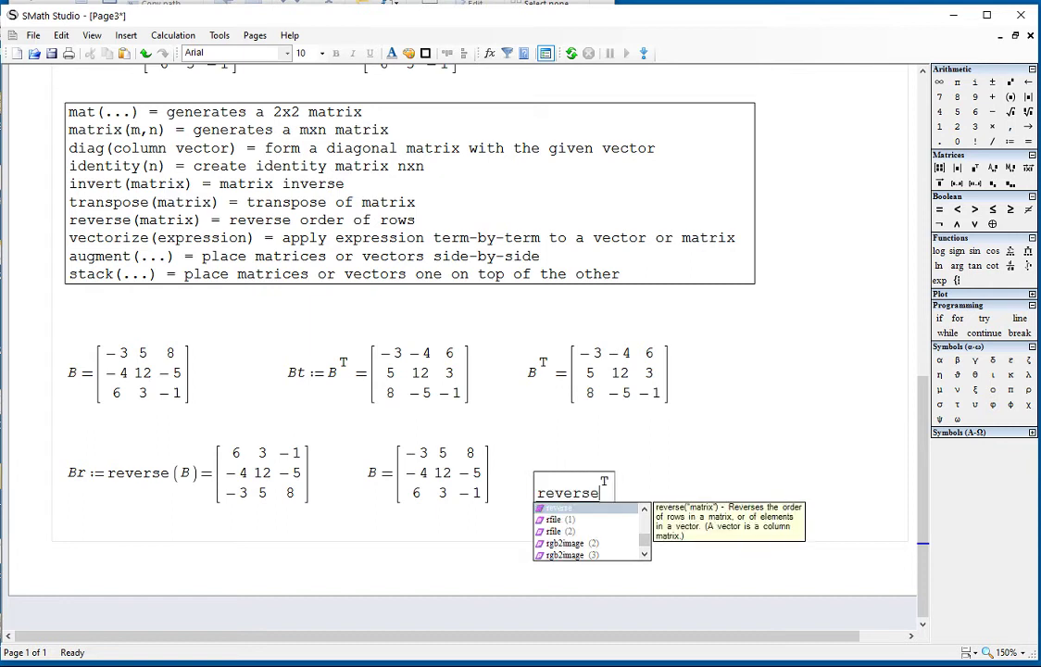
key(Return)
text(ttra)
key(BackSpace)
key(BackSpace)
key(BackSpace)
text(ranspose)
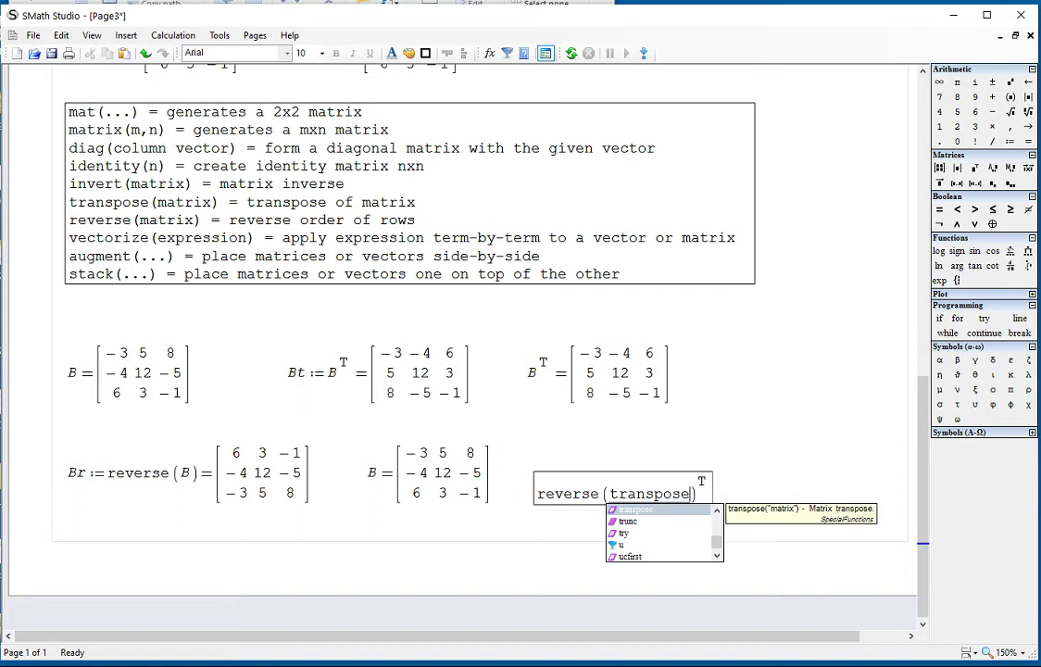
key(Return)
text(B)
key(BackSpace)
text(B=)
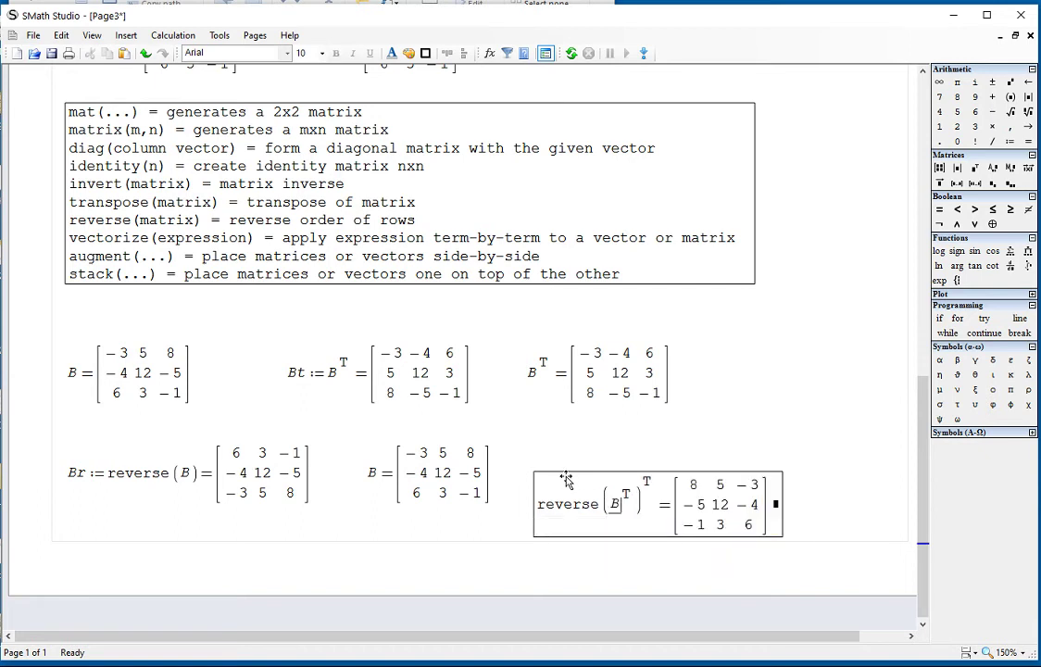
Align the transpose(reverse(transpose(B))) expression with the second B result in the same row.
click(815, 503)
drag(815, 502, 781, 494)
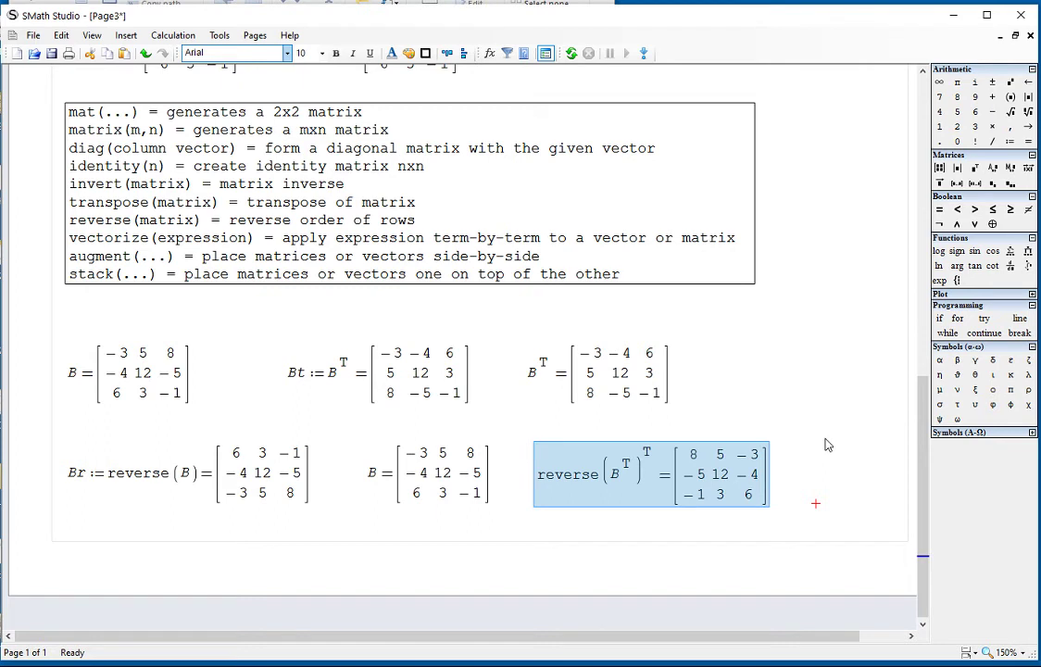
Copy the boxed list of matrix functions and paste it at the start of a new second page.
drag(745, 302, 620, 237)
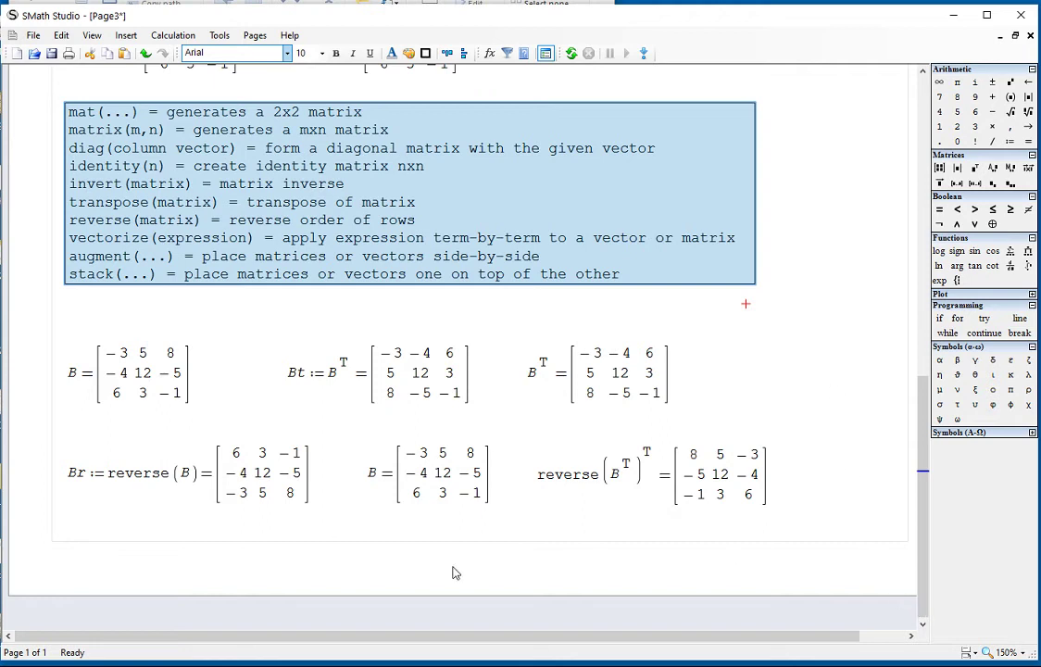
click(57, 528)
key(Down)
key(Down)
key(Down)
key(Down)
key(Down)
key(Down)
key(Down)
key(Down)
key(Down)
key(Down)
key(Down)
key(Down)
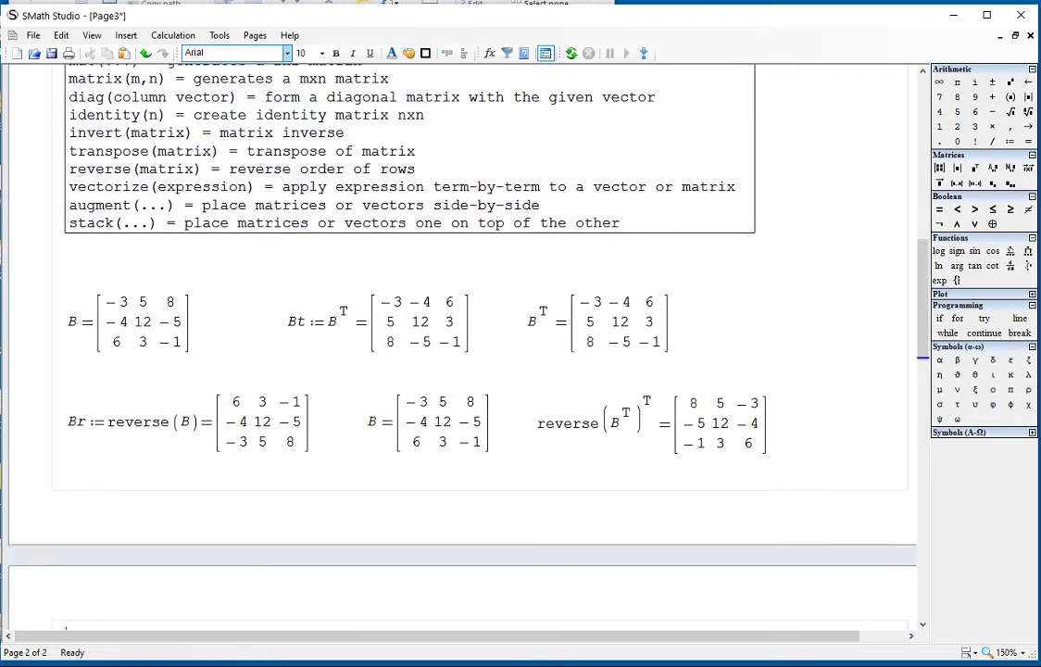
key(Down)
key(Down)
key(Down)
key(Down)
key(Down)
key(Down)
key(Down)
key(Down)
key(Down)
key(Down)
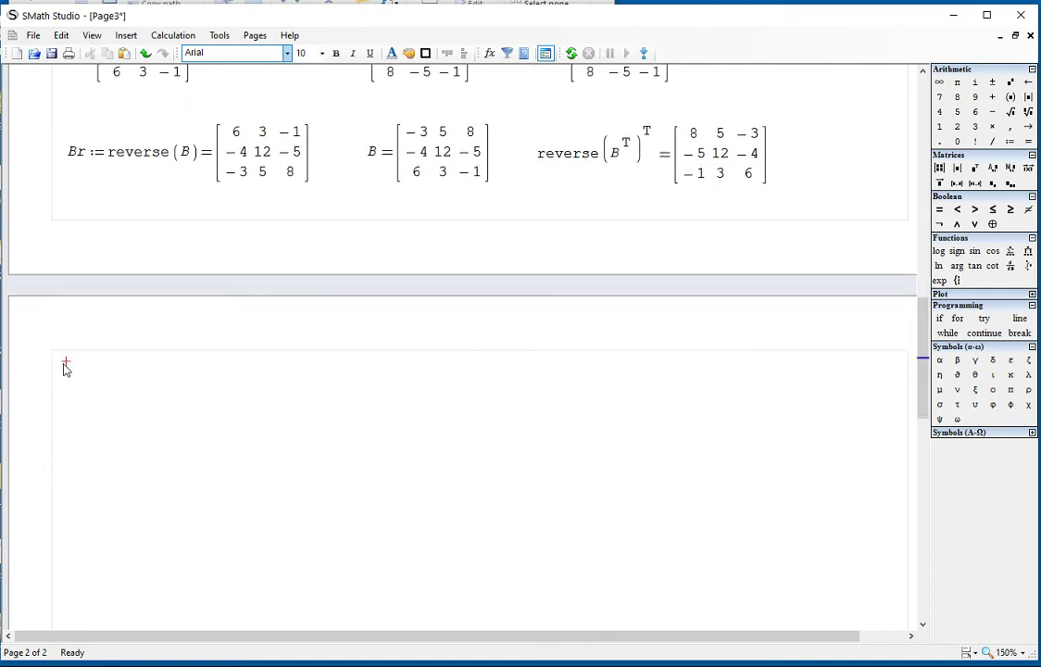
text(mat(...) = generates a 2x2 matrix matrix(m,n) = generates a mxn matrix diag(column vector) = form a diagonal matrix with the given vector identity(n) = create identity matrix nxn invert(matrix) = matrix inverse transpose(matrix) = transpose of matrix reverse(matrix) = reverse order of rows vectorize(expression) = apply expression term-by-term to a vector or matrix augment(...) = place matrices or vectors side-by-side stack(...) = place matrices or vectors one on top of the other)
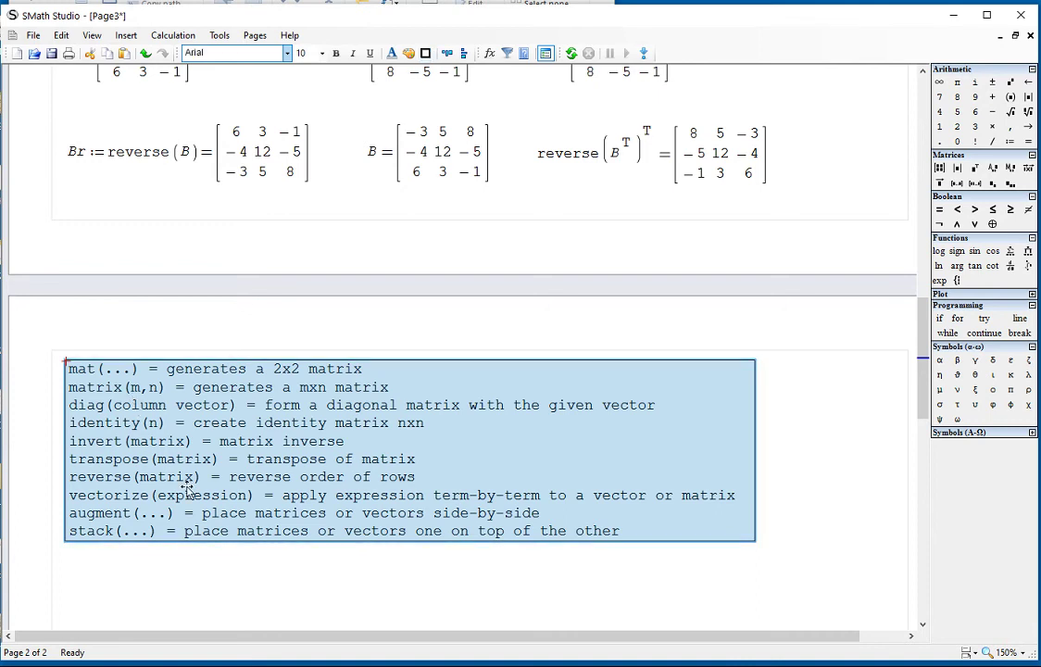
click(227, 581)
Highlight the vectorize(expression) and augment entries in the function list on page 2.
scroll(230, 570, down, 2)
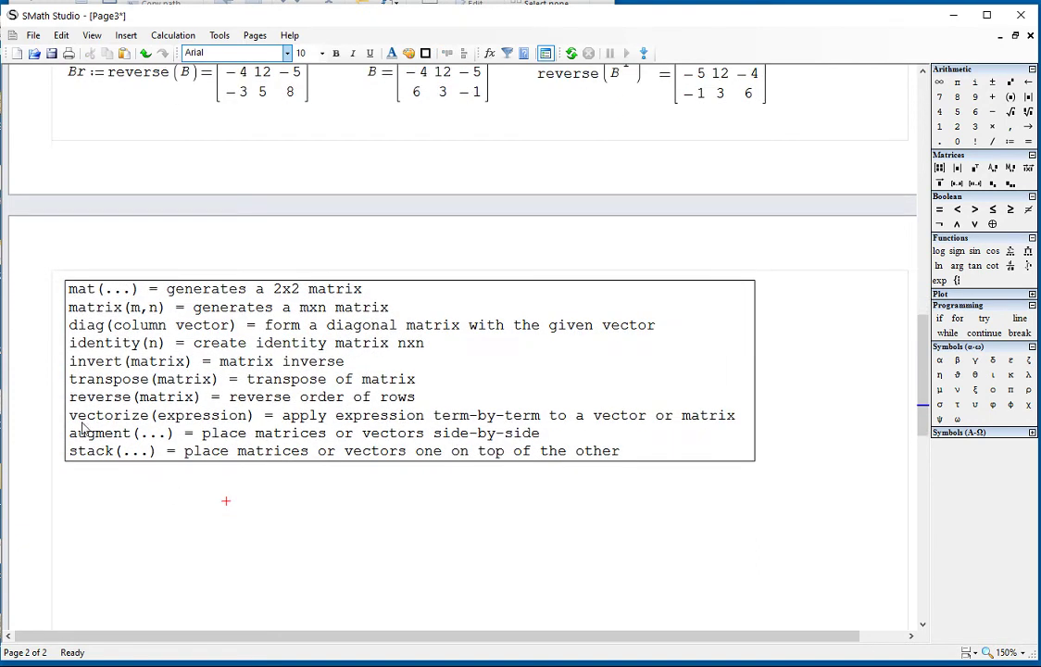
double_click(118, 417)
drag(118, 418, 239, 419)
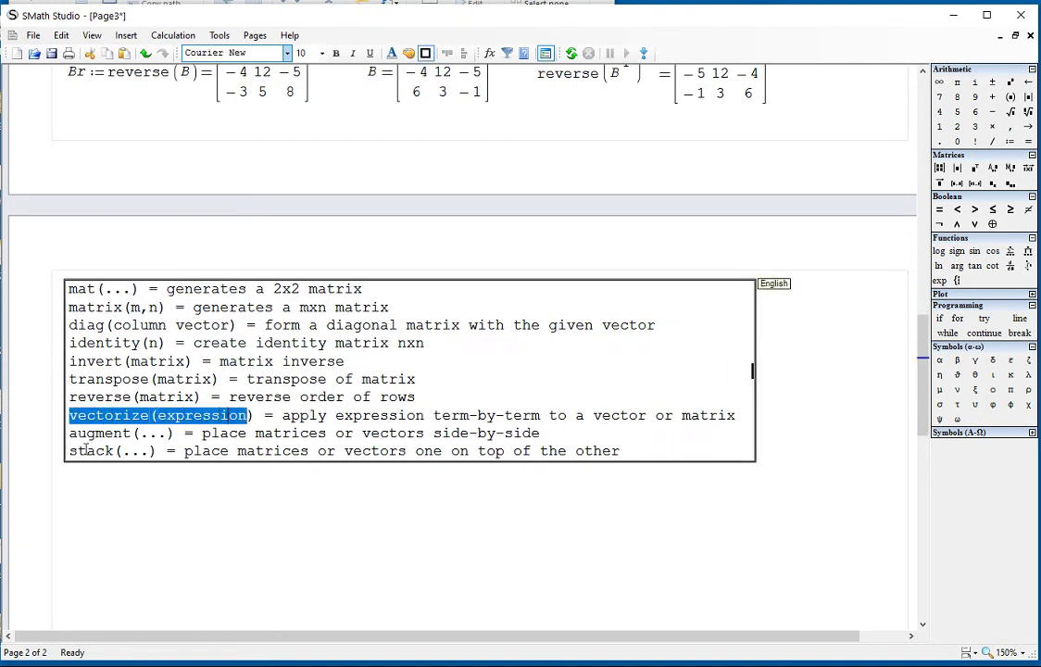
double_click(125, 435)
click(134, 537)
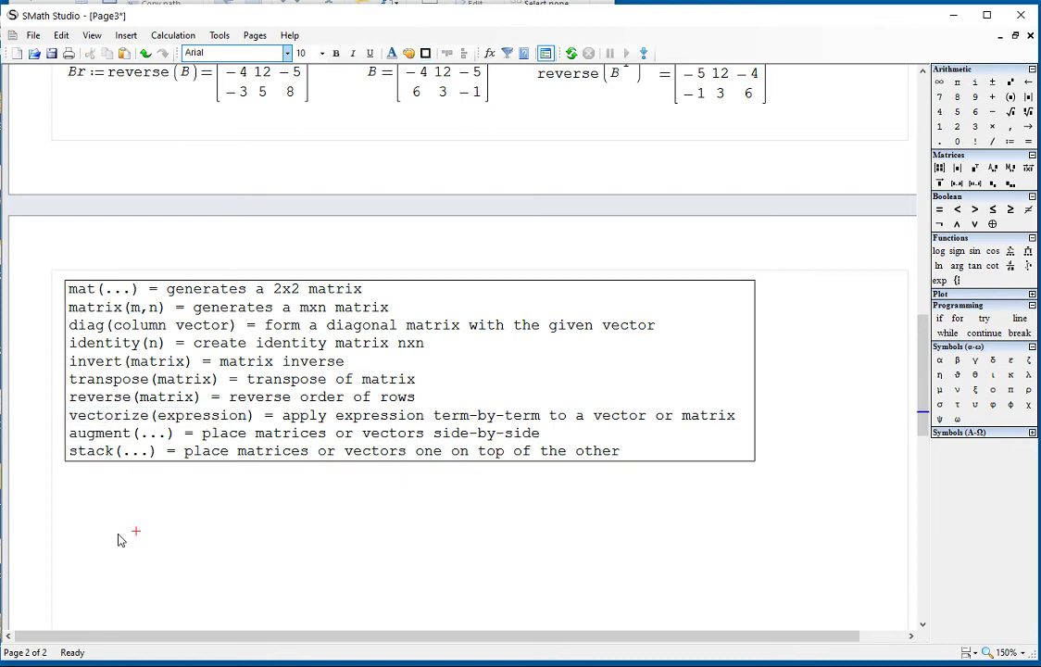
Evaluate the vector v below the function list on page 2.
click(78, 505)
click(68, 524)
text(v)
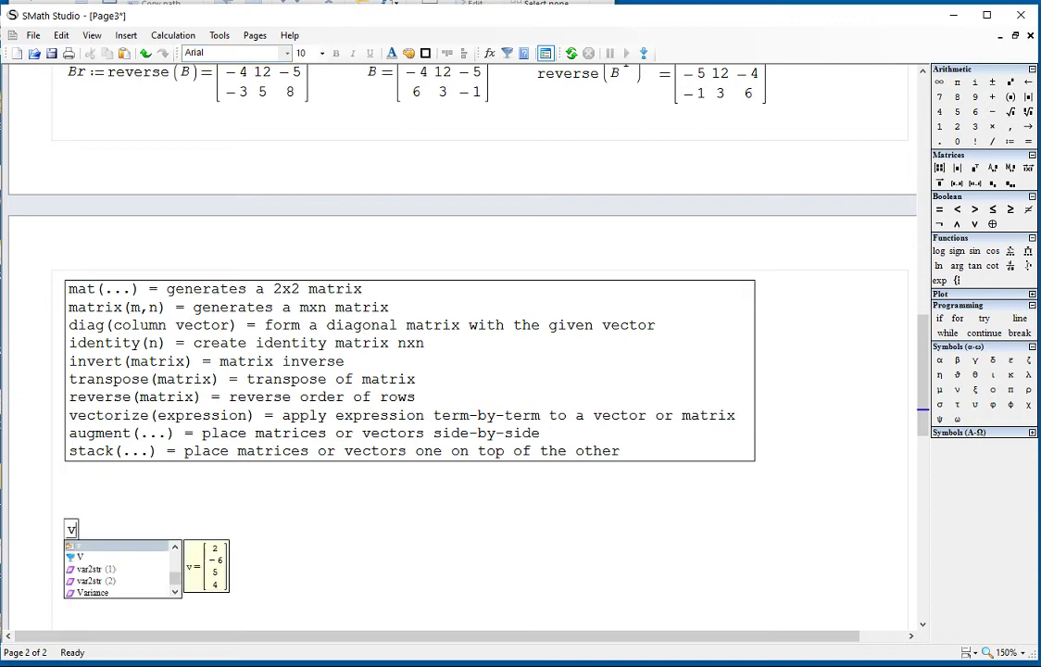
text(=)
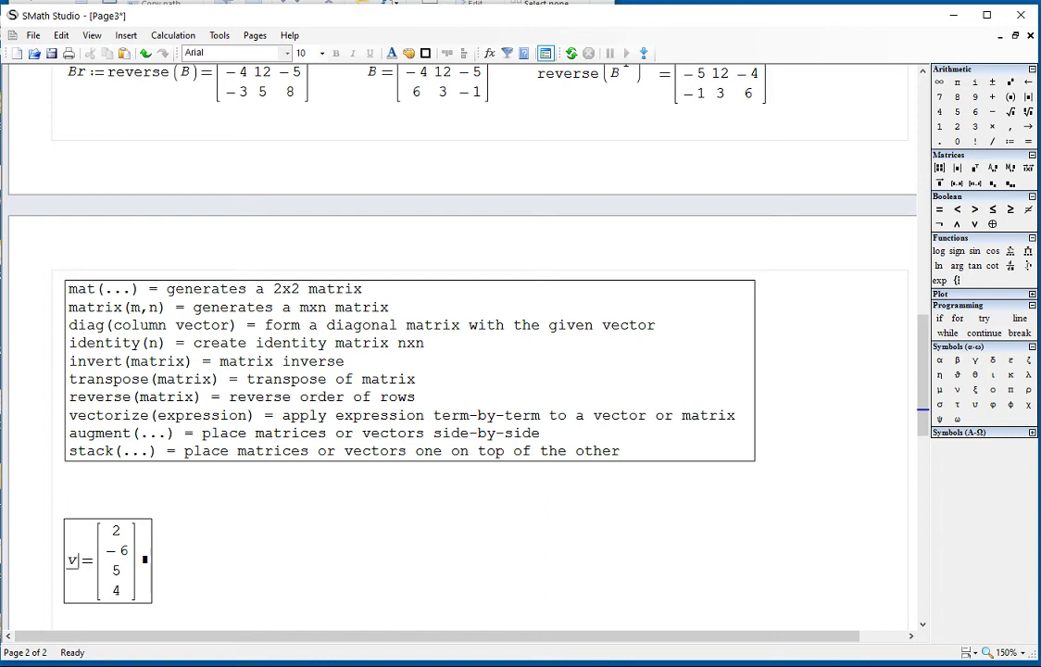
Evaluate the matrix B beside the v result and align the two expressions.
click(207, 553)
text(B=)
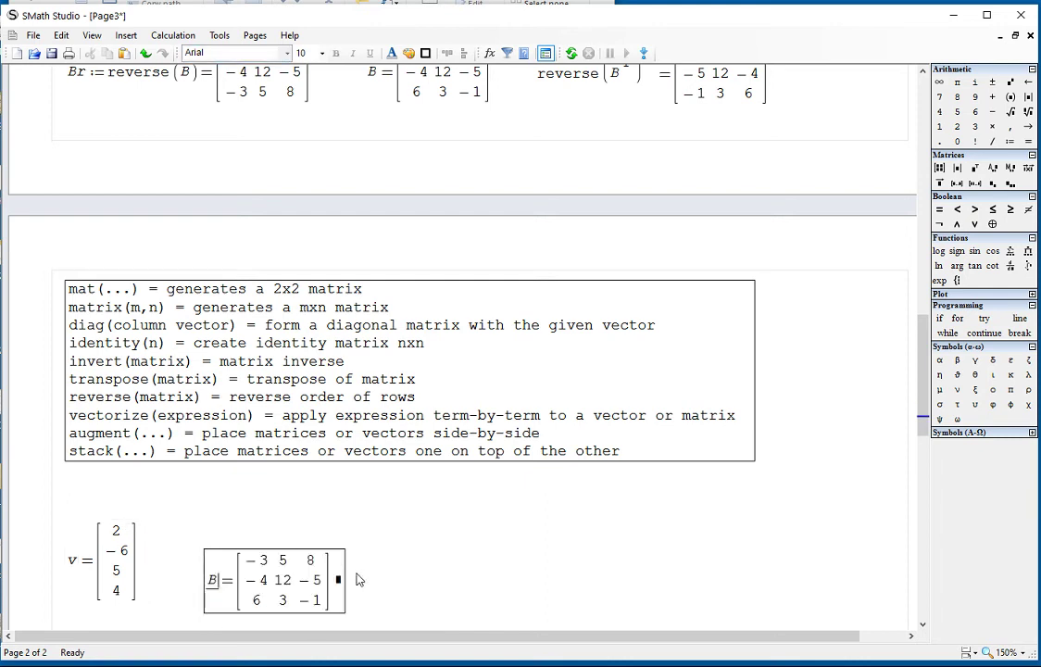
drag(356, 579, 296, 567)
scroll(379, 528, down, 2)
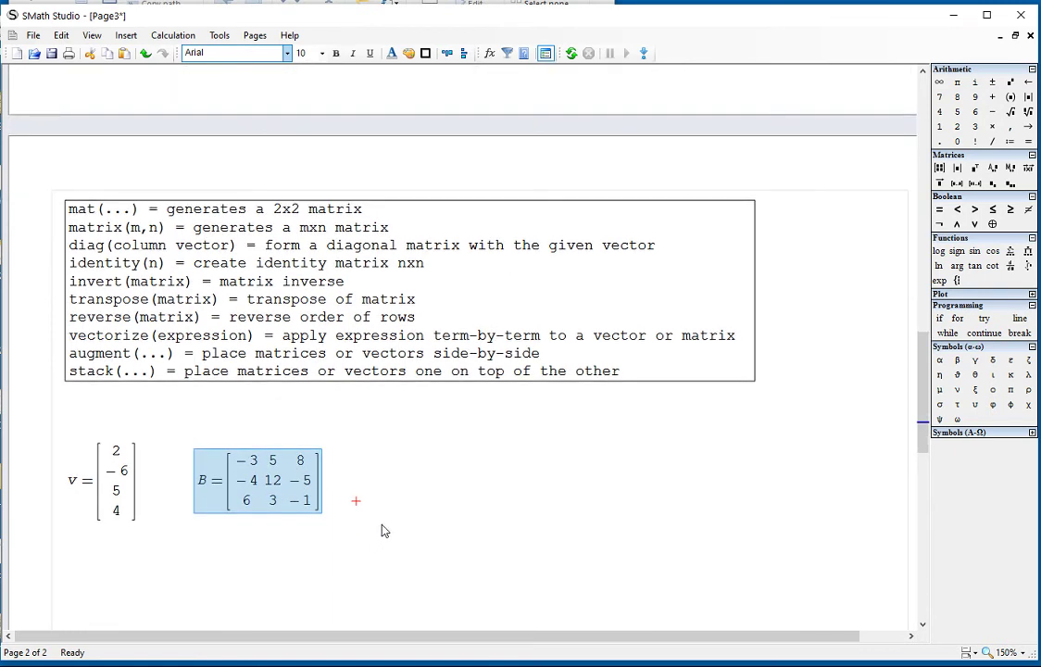
Enter exp(v) below the v result, apply the vectorize operator to it and evaluate it.
click(405, 475)
click(71, 585)
text(exp (v)
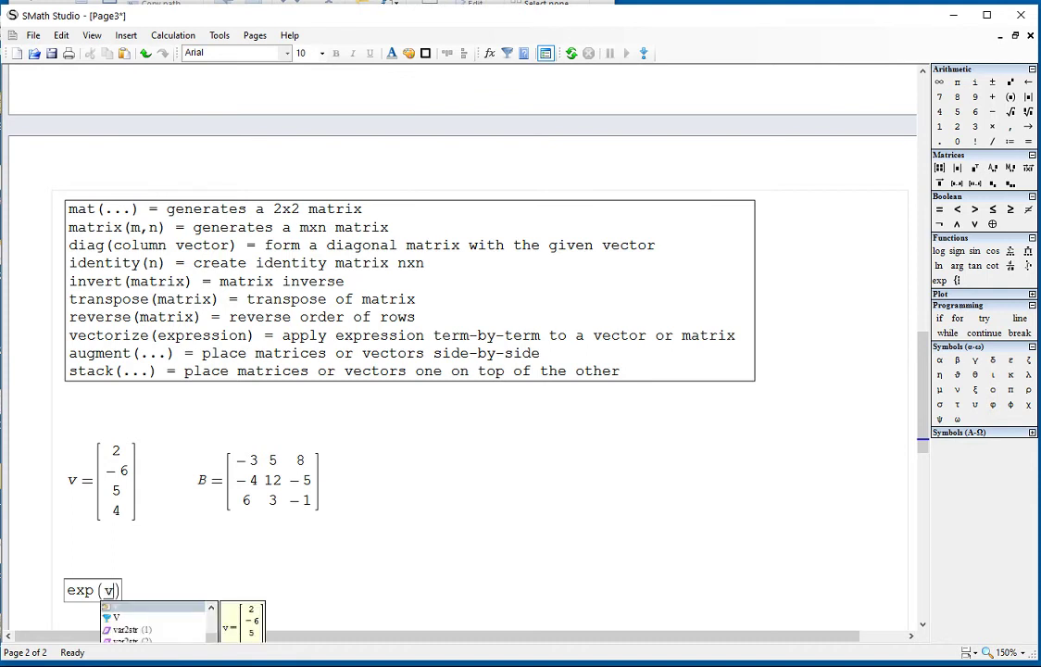
key(Escape)
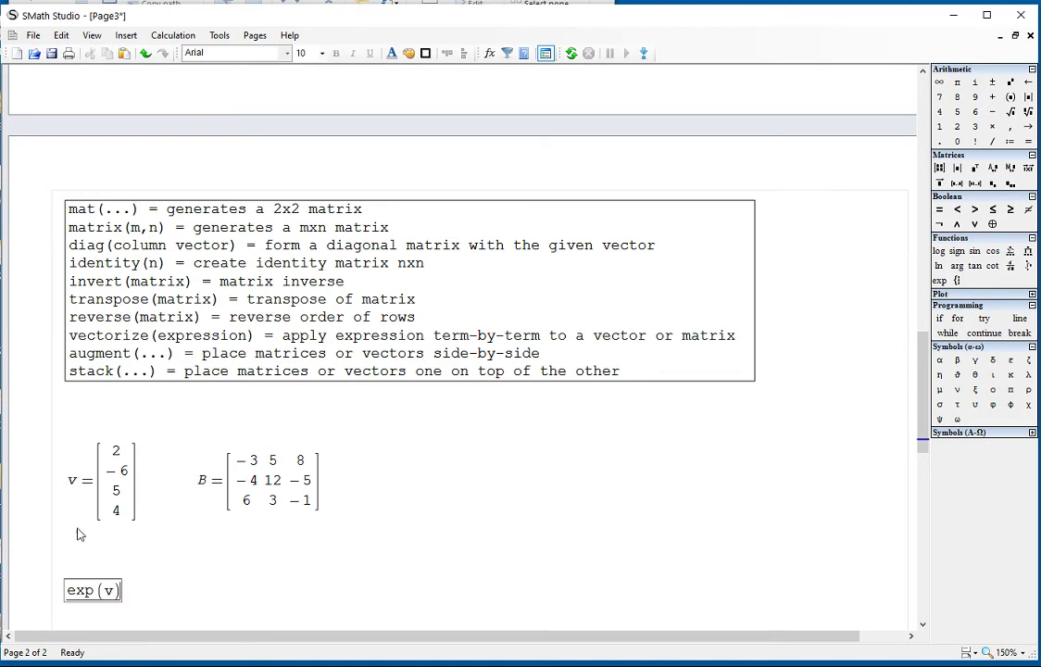
click(940, 183)
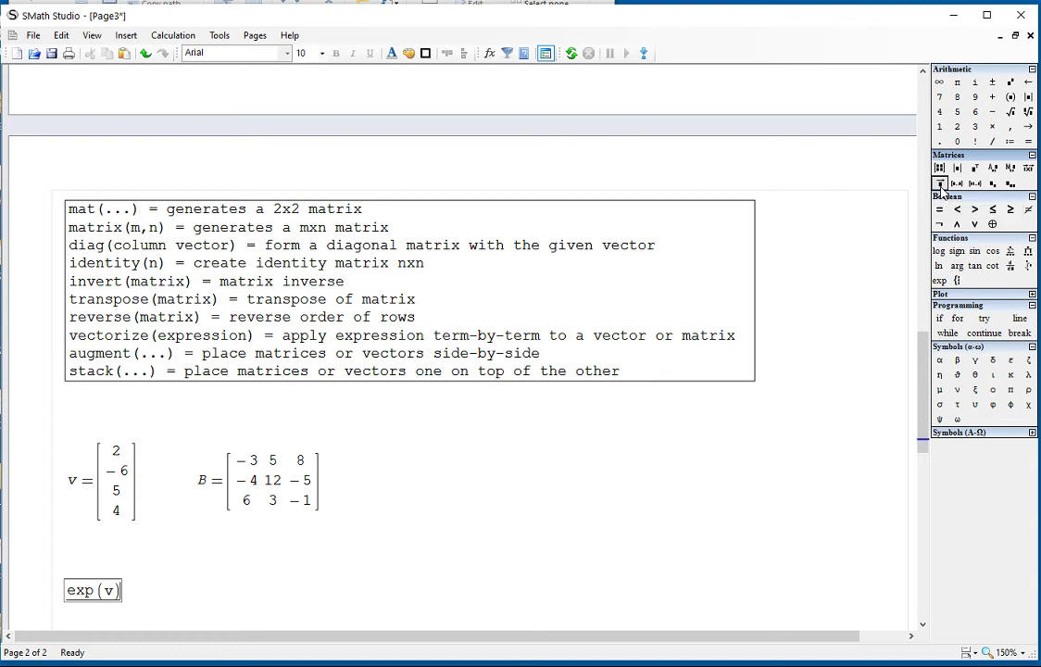
text(=)
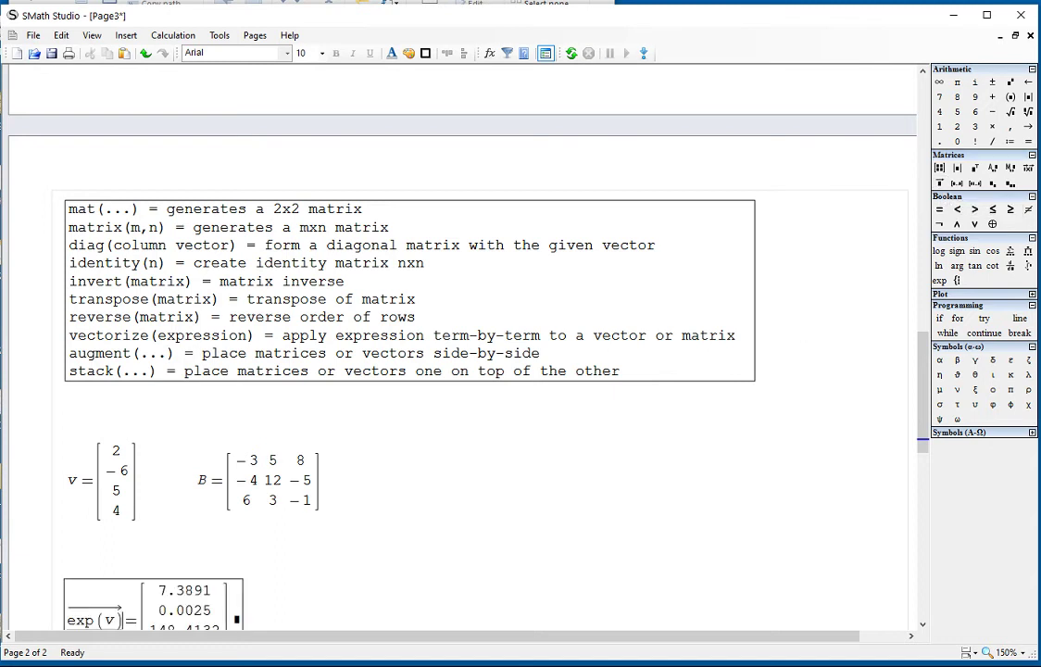
scroll(802, 353, down, 3)
click(445, 490)
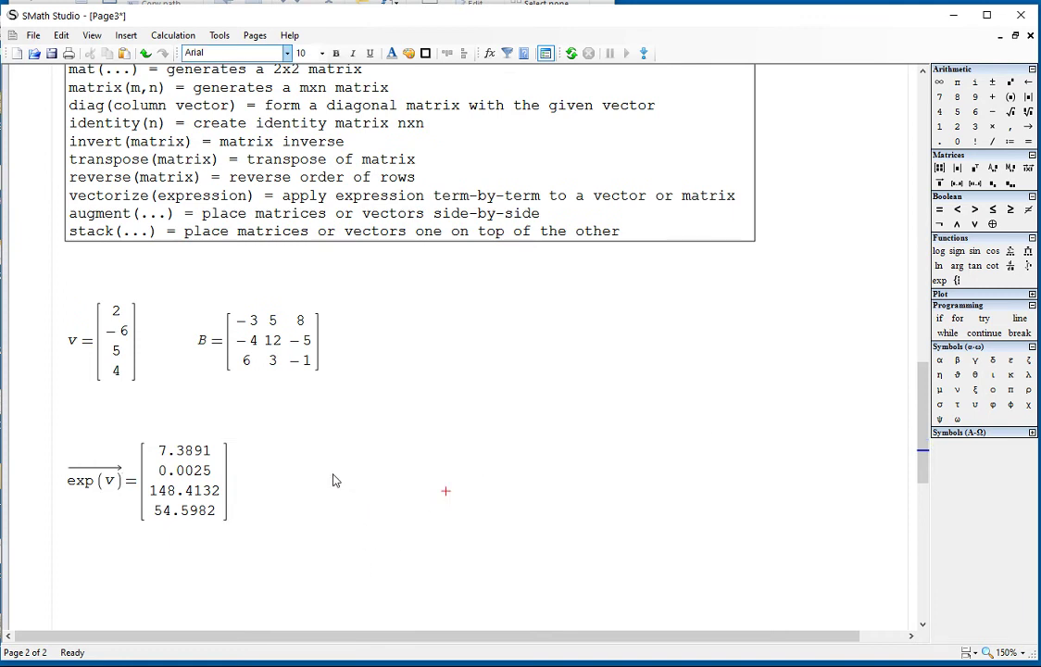
Evaluate vectorize(exp(v)) beside the first vectorized result, entered by function name, and move it closer to that result.
click(287, 473)
text(vec)
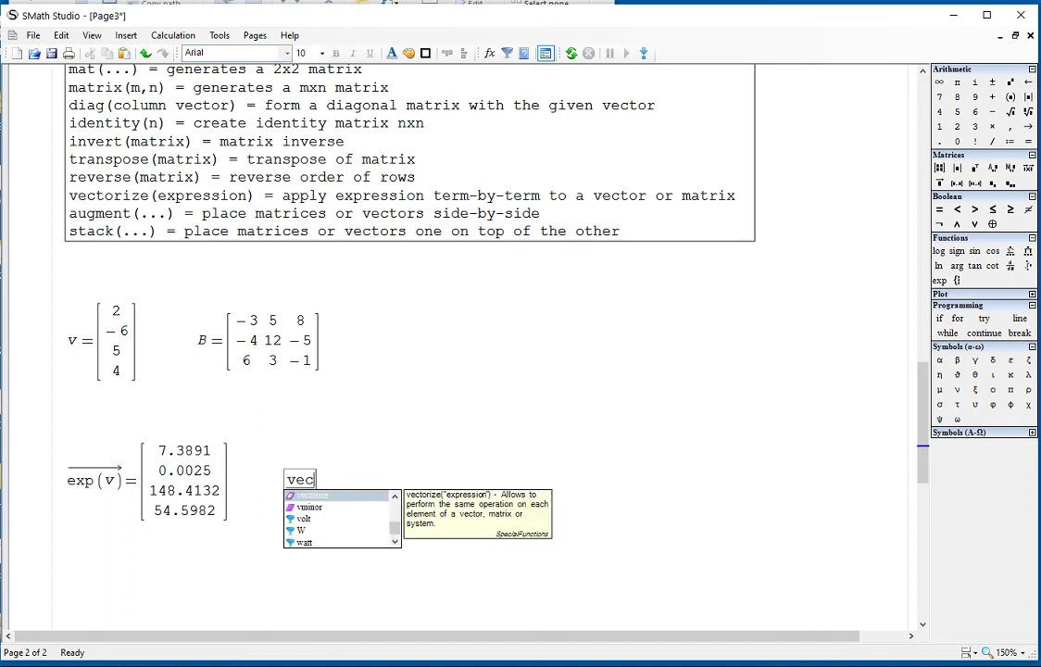
text(torize)
key(Return)
text(exp)
key(Return)
text(v))
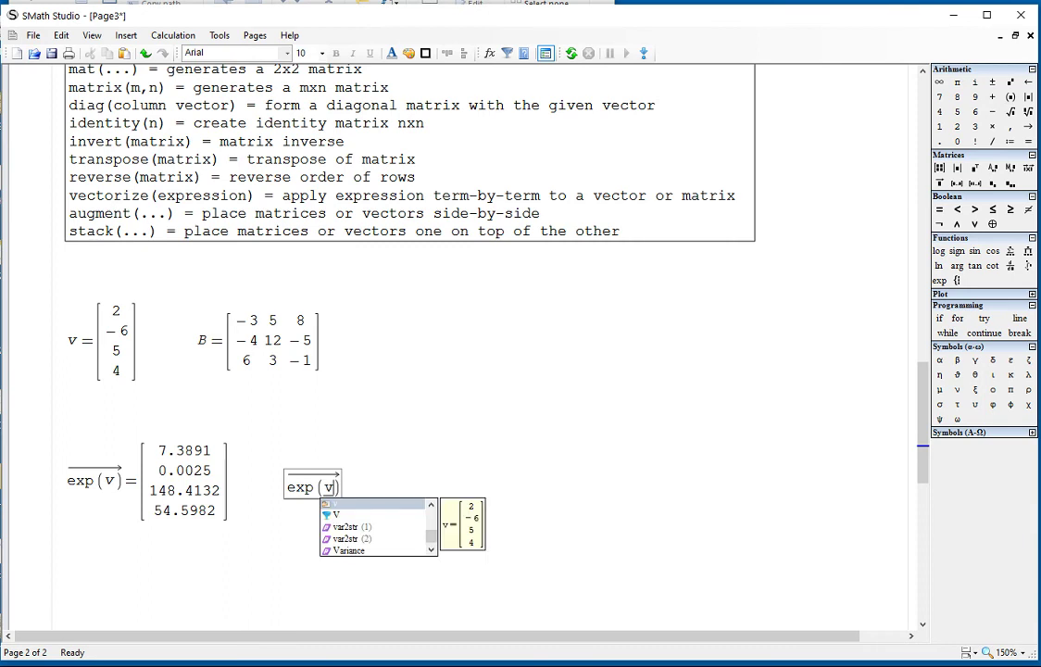
text(=)
drag(476, 561, 431, 521)
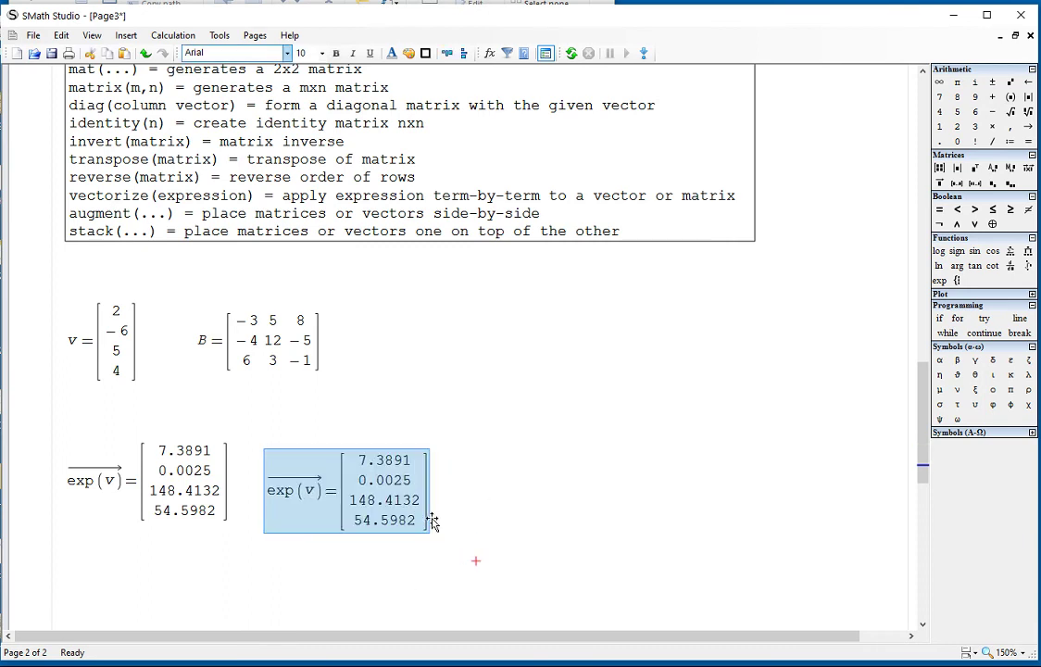
Evaluate vectorize(ln(B)), entered by function name, beside the second vectorized exp(v) result.
click(496, 482)
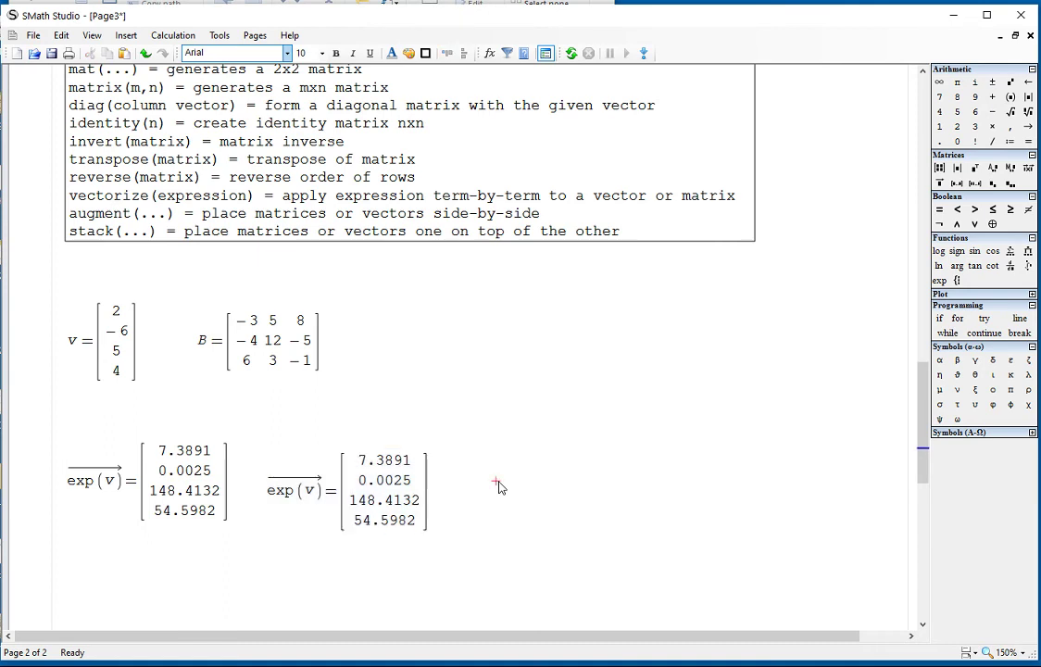
text(vectorize)
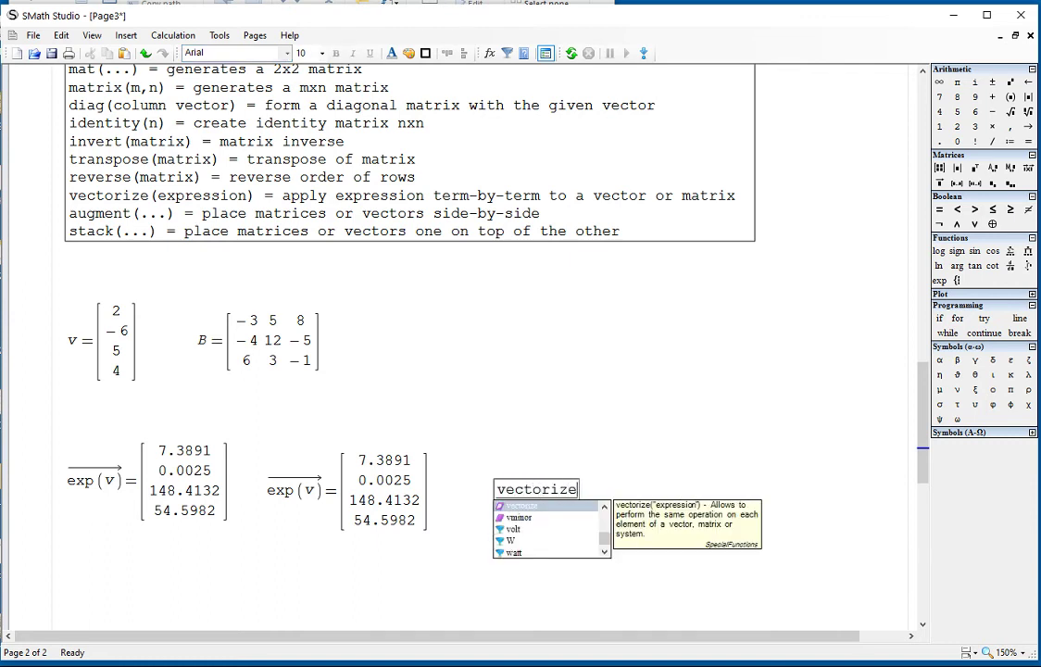
key(Return)
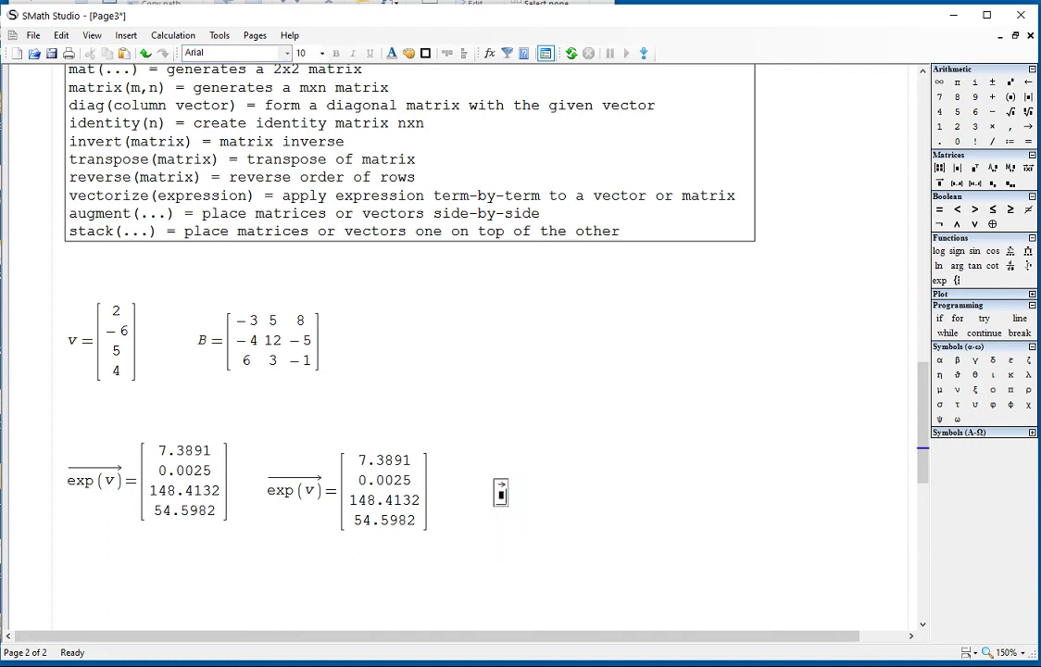
text(ln(B))
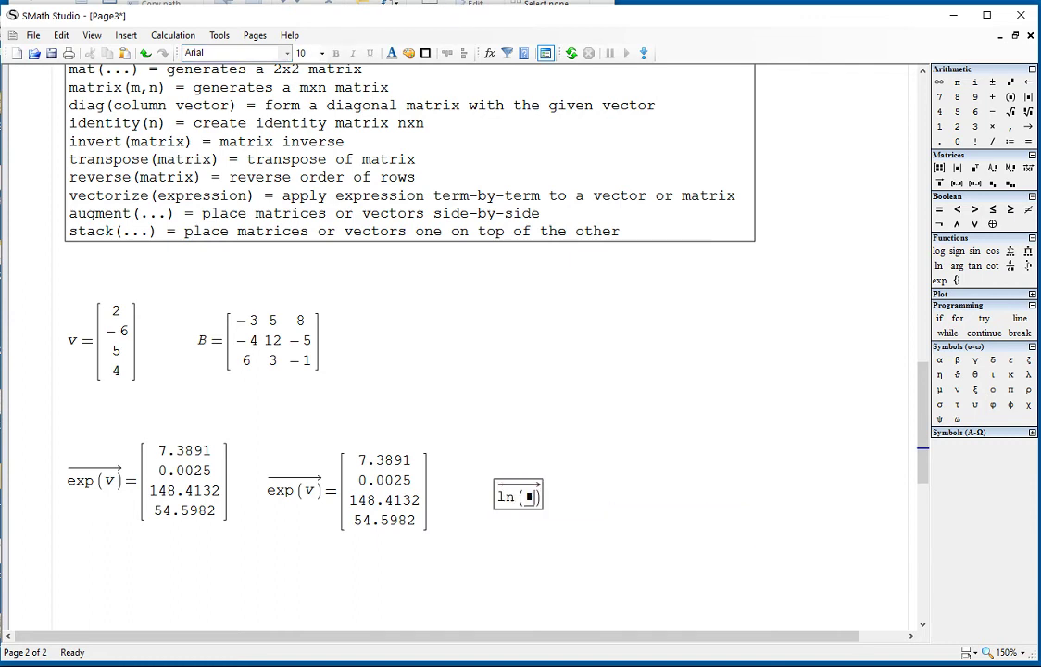
text(=)
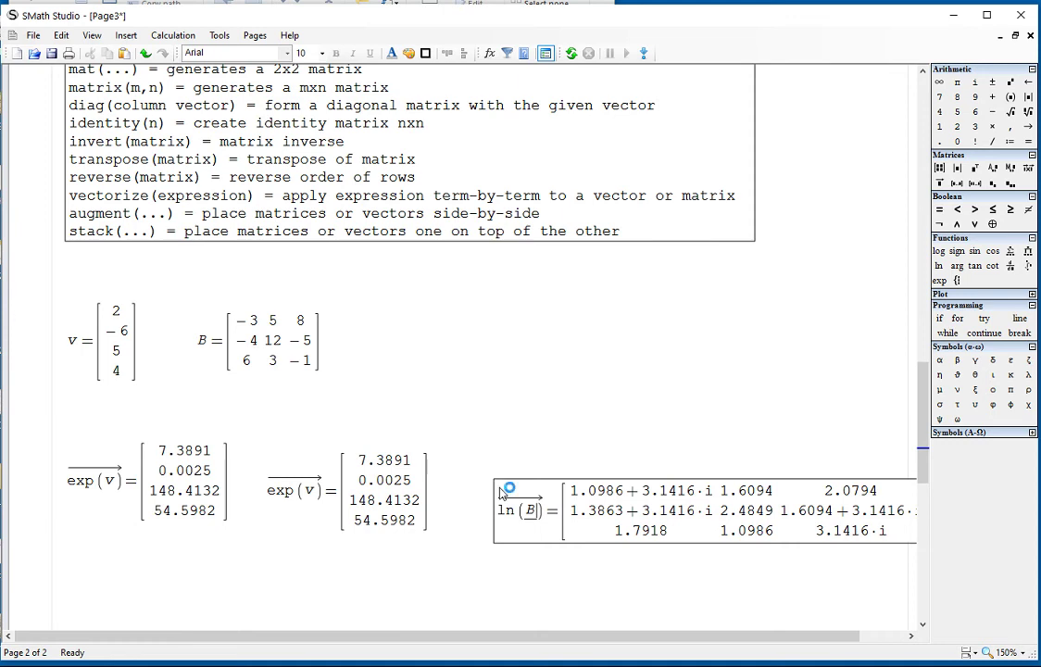
Arrange the second exp(v) and the ln(B) expressions in one row with the first exp(v) result.
drag(556, 569, 489, 588)
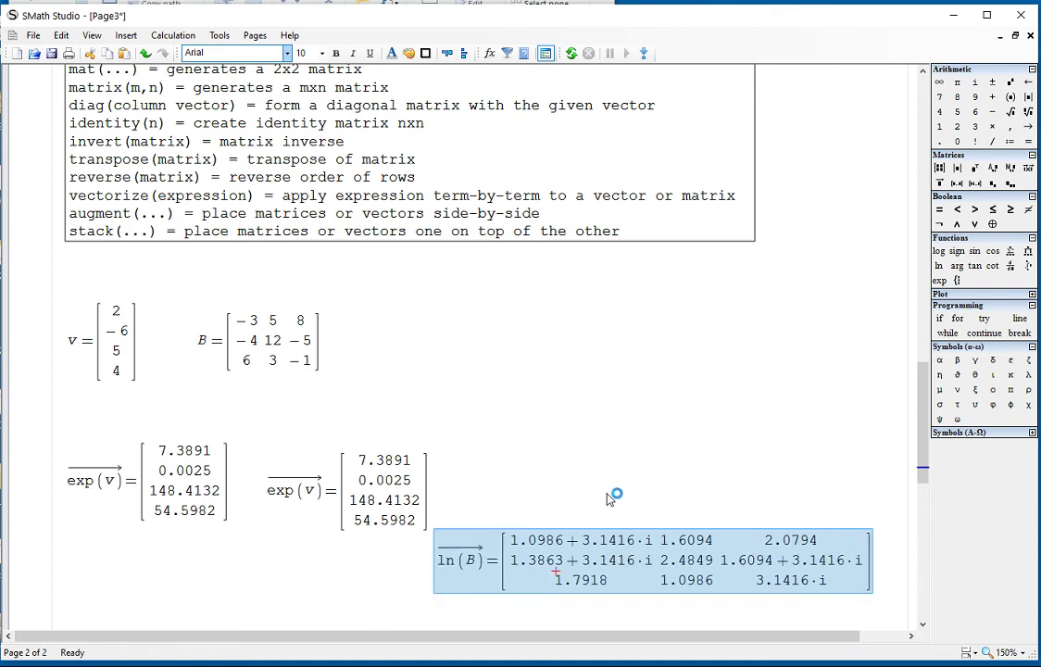
drag(525, 500, 421, 497)
drag(507, 539, 536, 488)
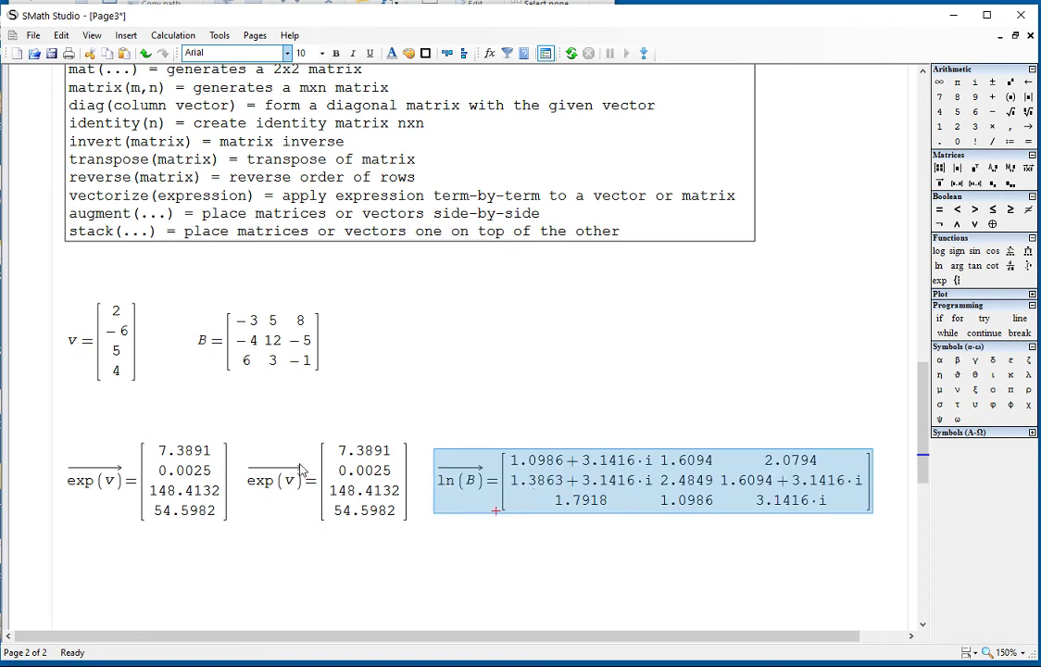
click(525, 562)
Paste another copy of the boxed matrix function list below the row of vectorized results.
scroll(524, 563, down, 3)
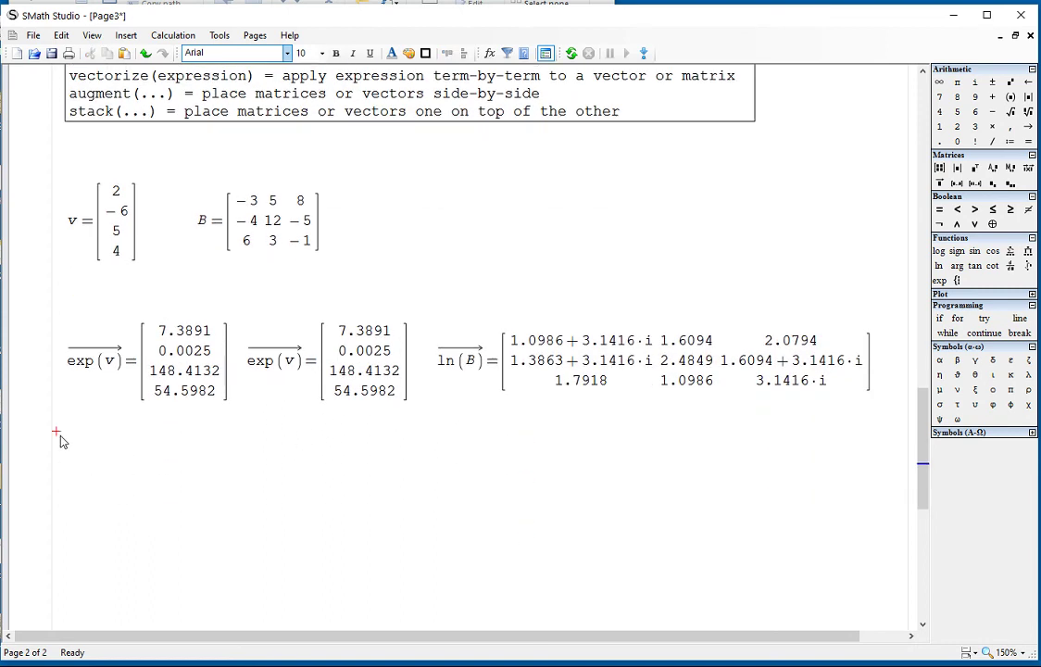
text(mat(...) = generates a 2x2 matrix matrix(m,n) = generates a mxn matrix diag(column vector) = form a diagonal matrix with the given vector identity(n) = create identity matrix nxn invert(matrix) = matrix inverse transpose(matrix) = transpose of matrix reverse(matrix) = reverse order of rows vectorize(expression) = apply expression term-by-term to a vector or matrix augment(...) = place matrices or vectors side-by-side stack(...) = place matrices or vectors one on top of the other)
scroll(119, 425, down, 5)
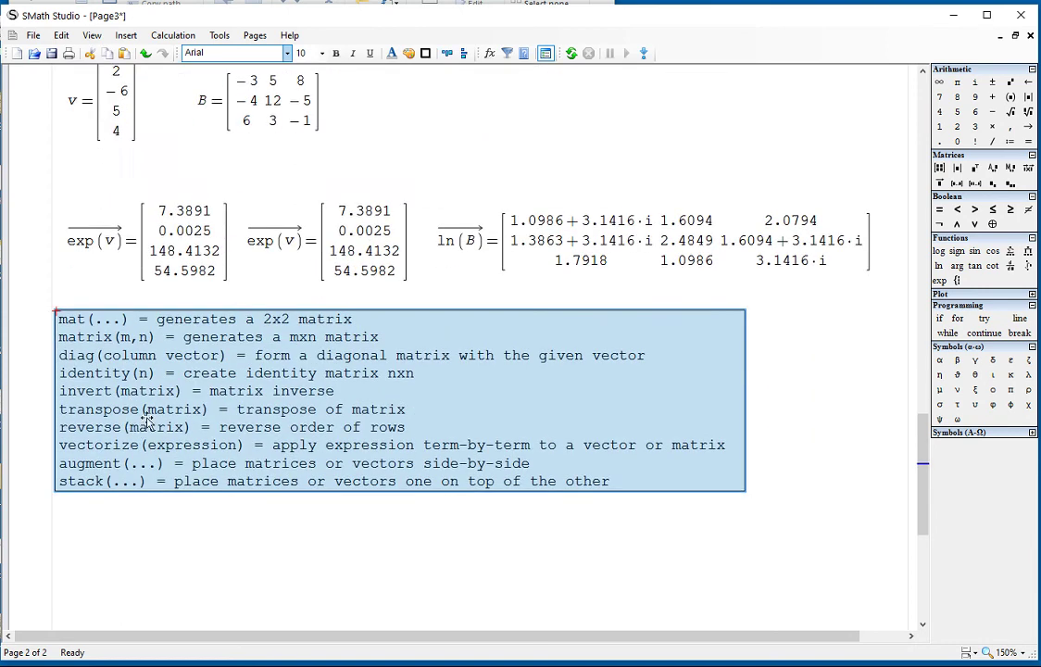
Evaluate B and Bt side by side below the newly pasted function list and align them.
click(58, 418)
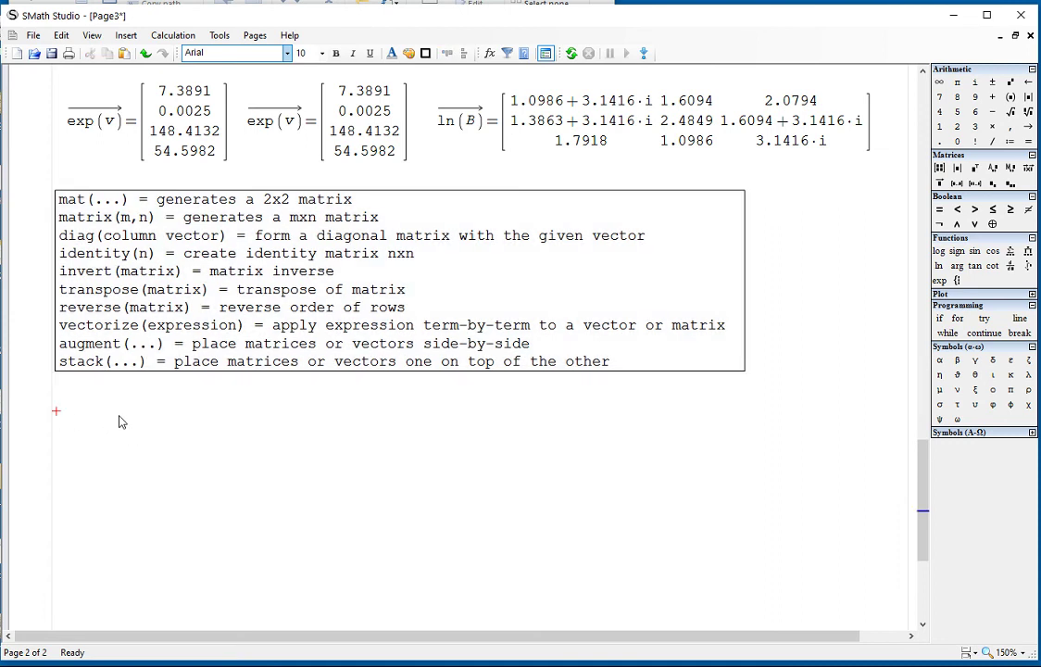
text(B=)
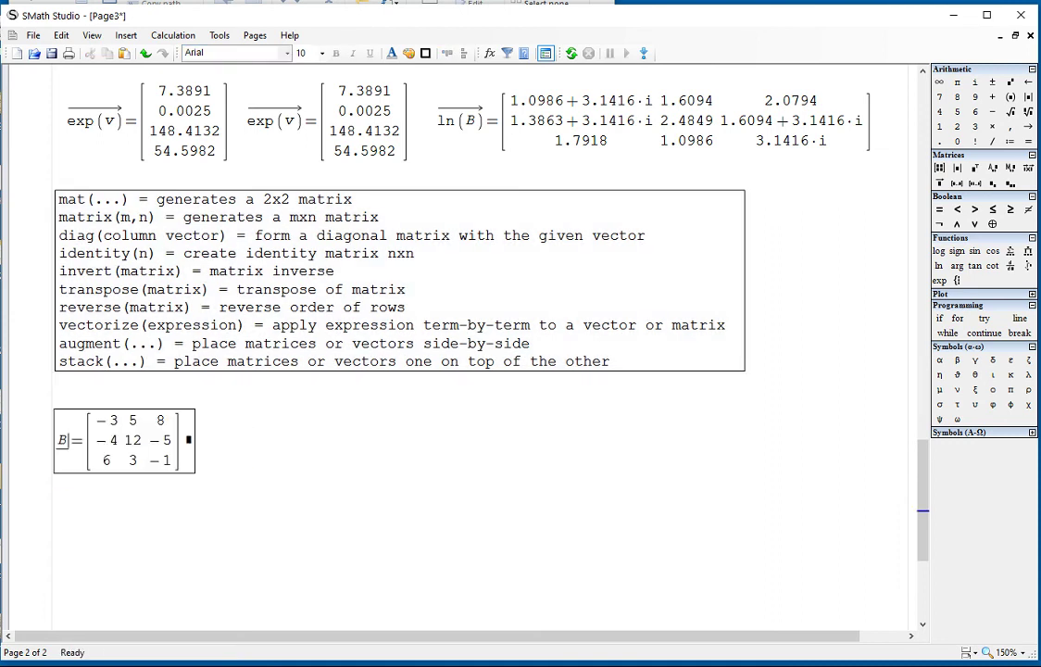
click(226, 432)
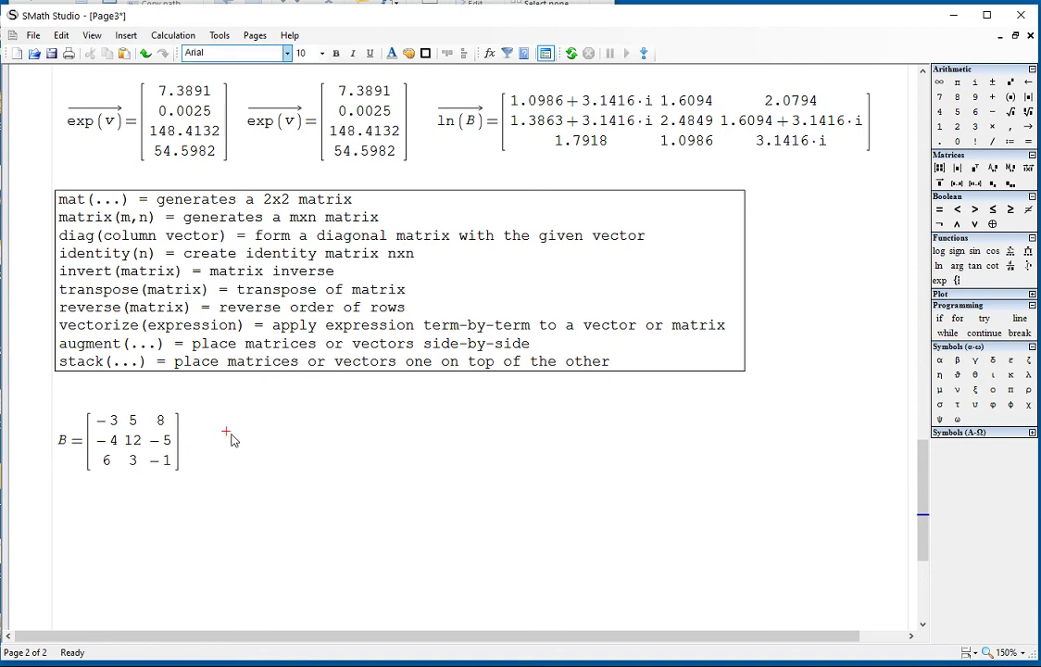
text(Bt=)
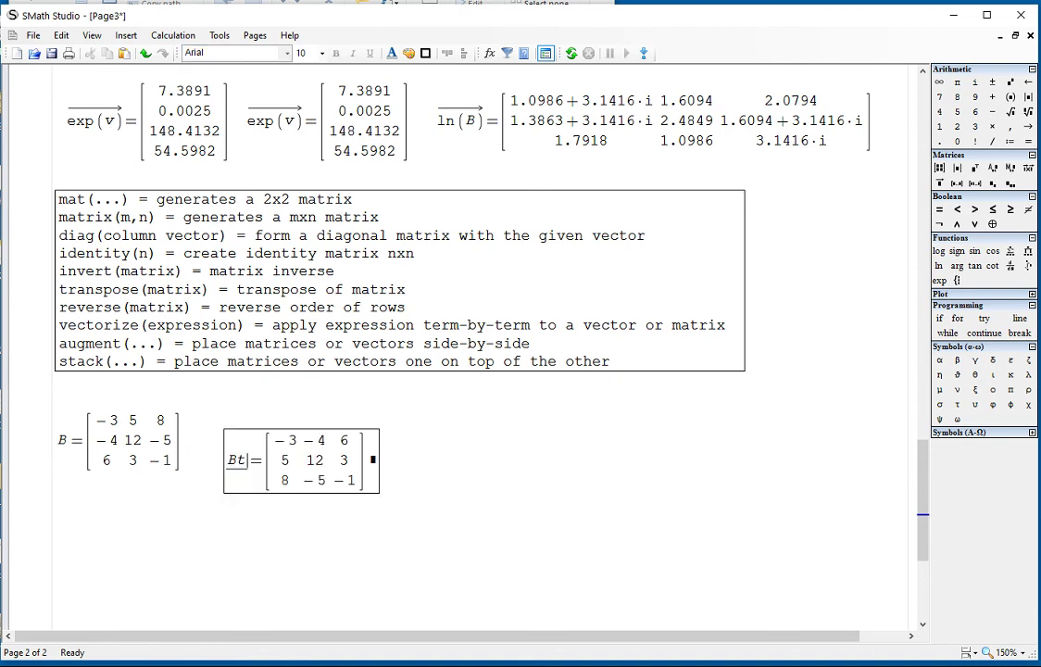
click(348, 520)
drag(349, 521, 336, 469)
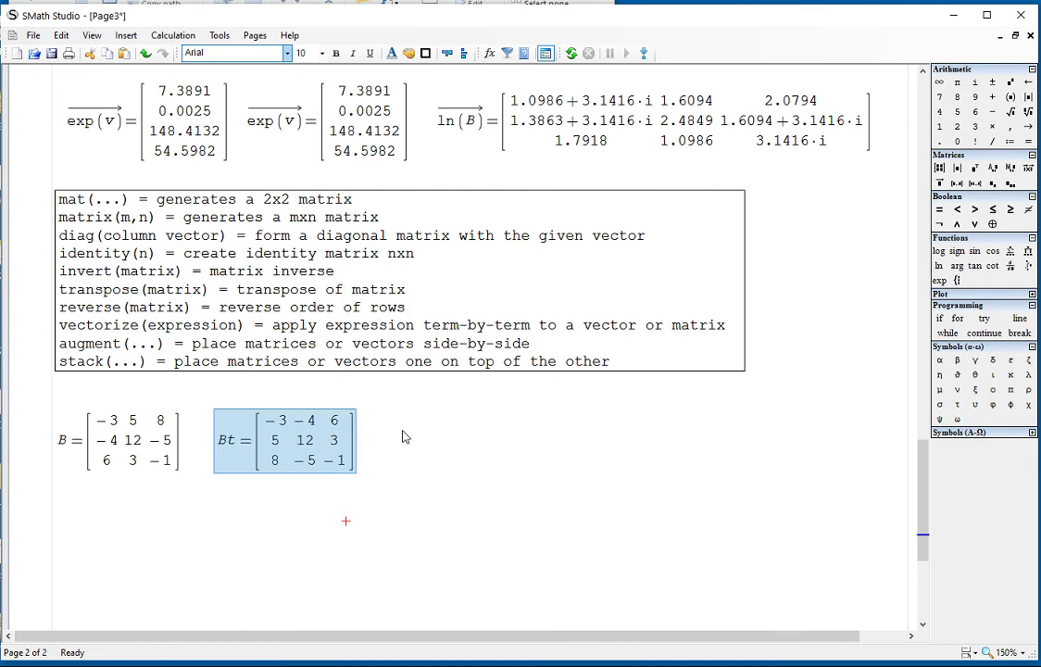
click(404, 433)
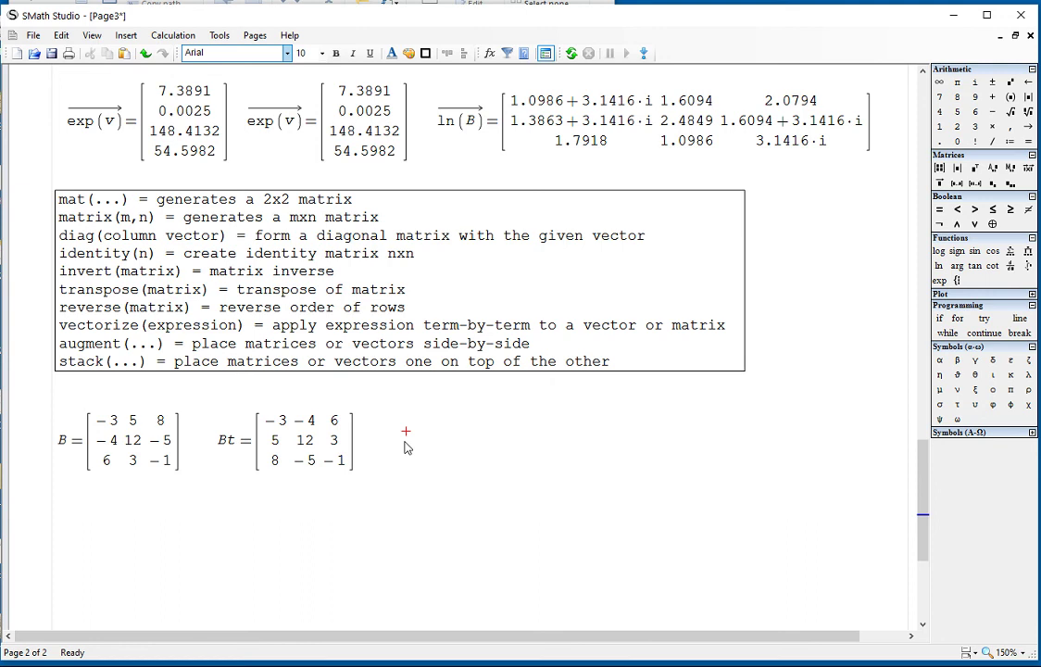
Evaluate augment(B, Bt) beside the Bt matrix and align the result with the B and Bt row.
text(aug)
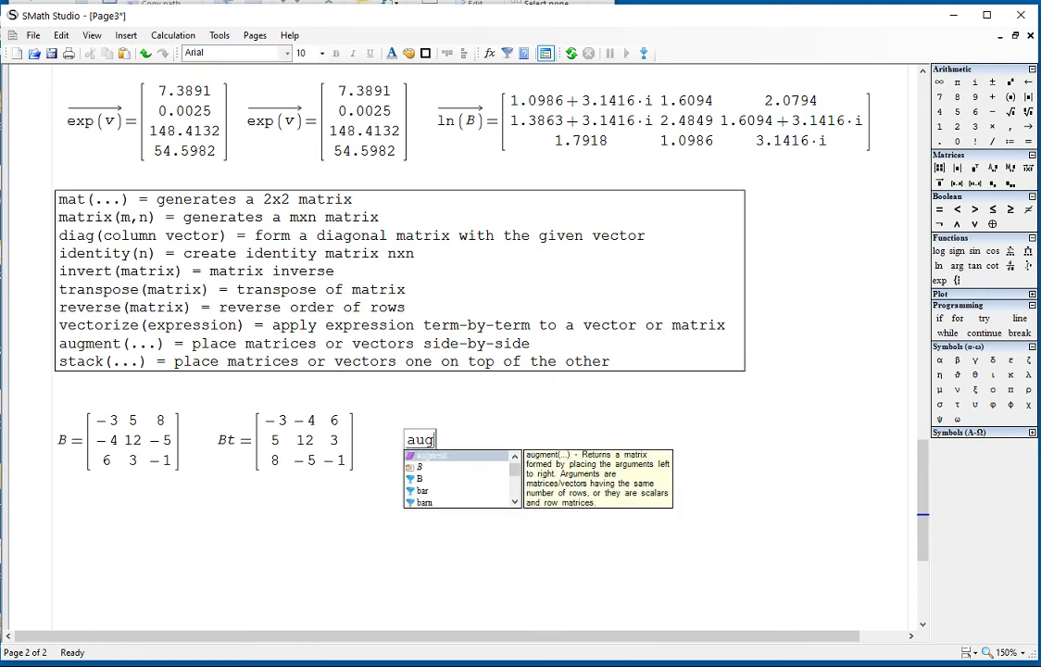
text(ment(B, )
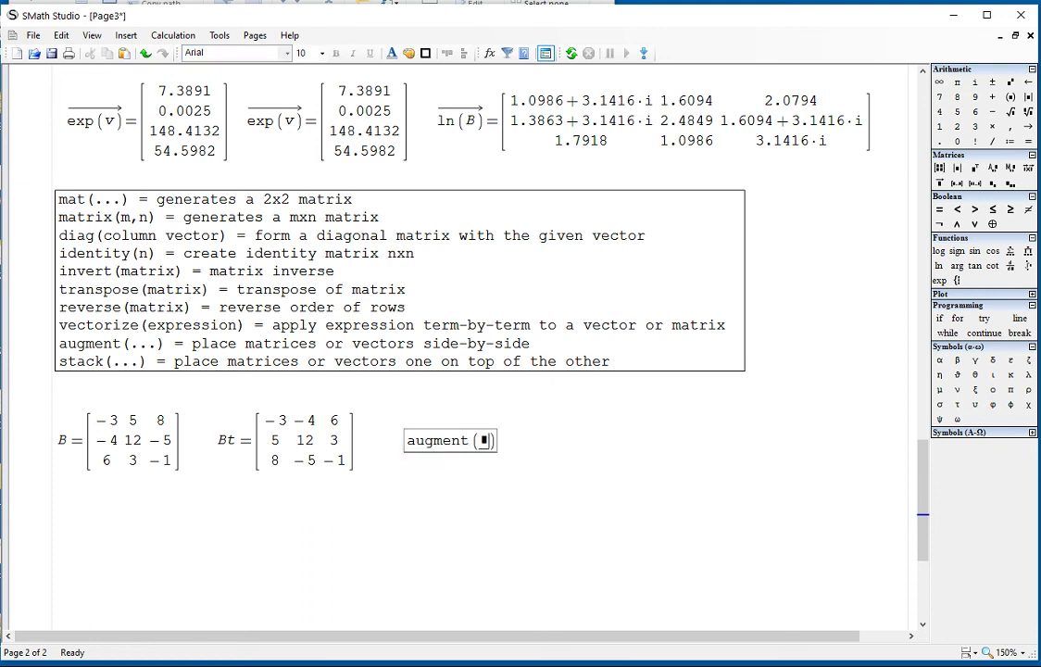
text(Bt)=)
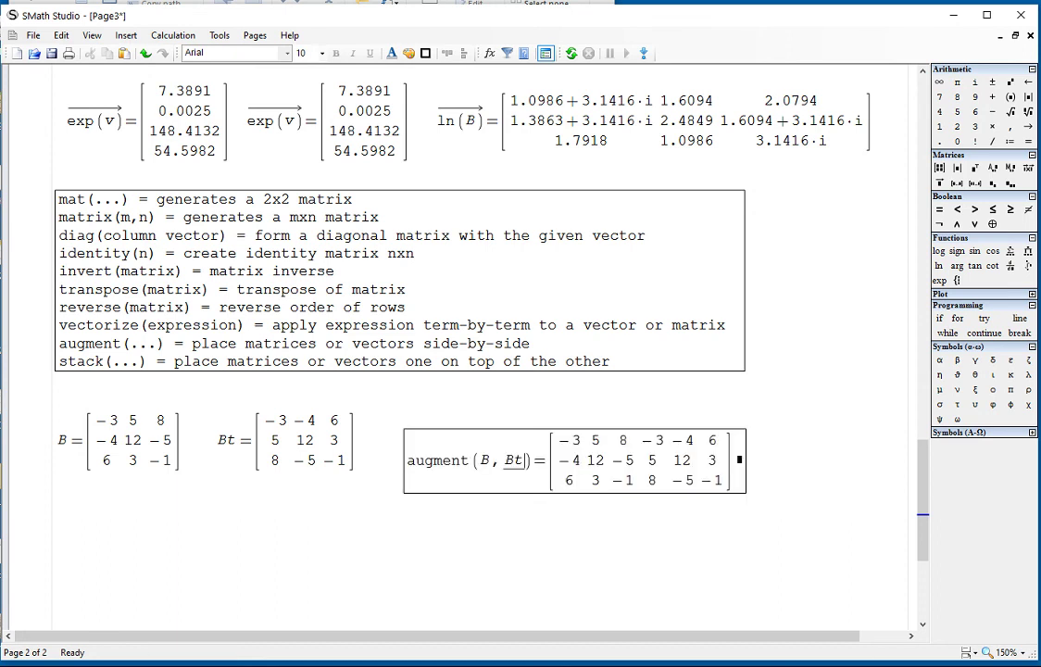
drag(479, 529, 491, 472)
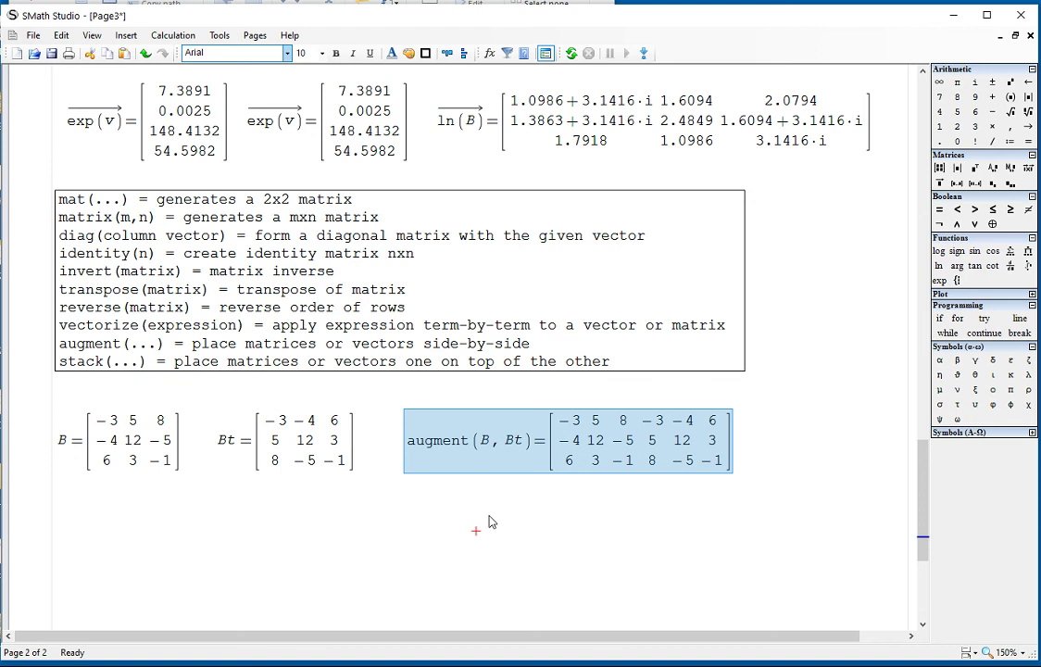
click(491, 521)
Evaluate stack(B, Bt) below the augment expression and move it up directly beneath that result.
scroll(491, 521, down, 1)
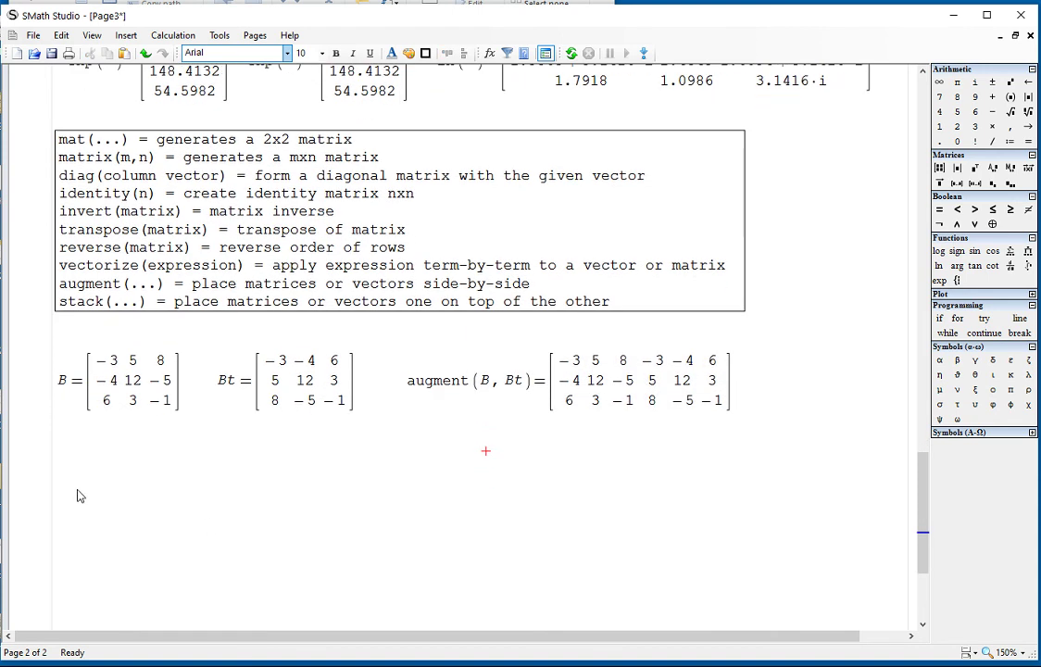
click(405, 482)
text(s)
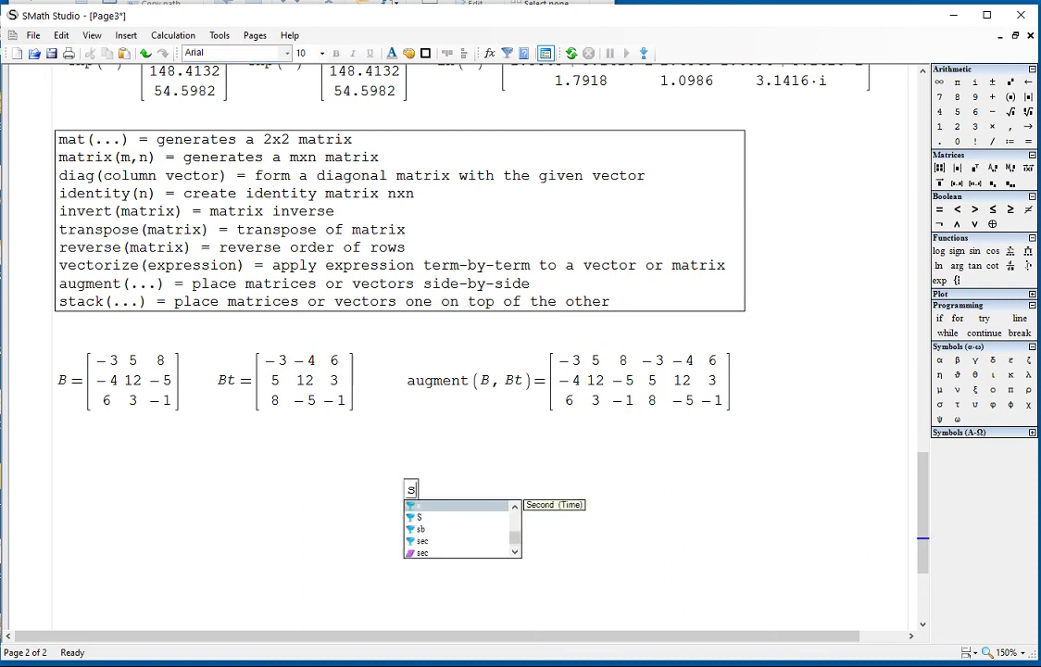
text(tack(B, Bt)=)
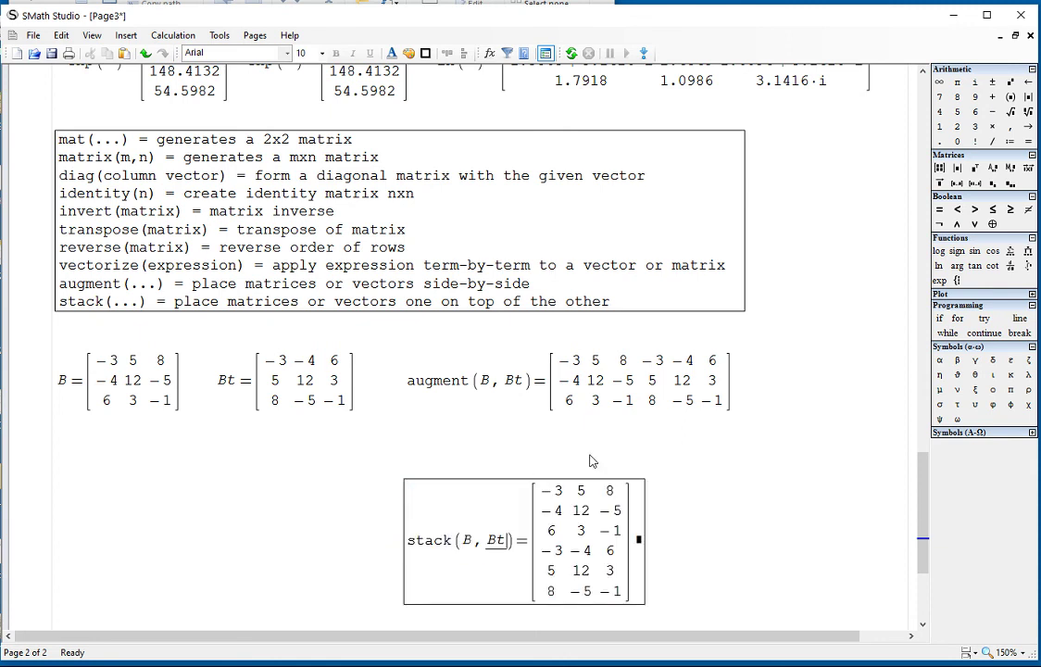
click(753, 433)
click(663, 541)
drag(628, 541, 630, 481)
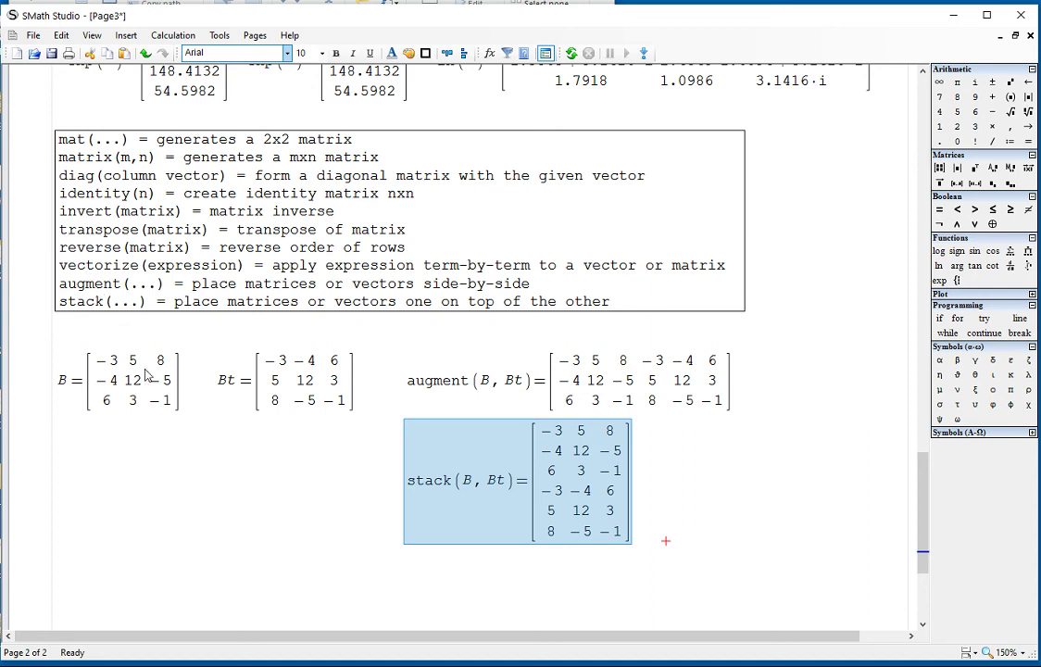
Switch to the 05_08_MatrixFunctions.sm worksheet and examine its mat, matrix and user-defined rmat random matrix examples.
scroll(755, 190, up, 1)
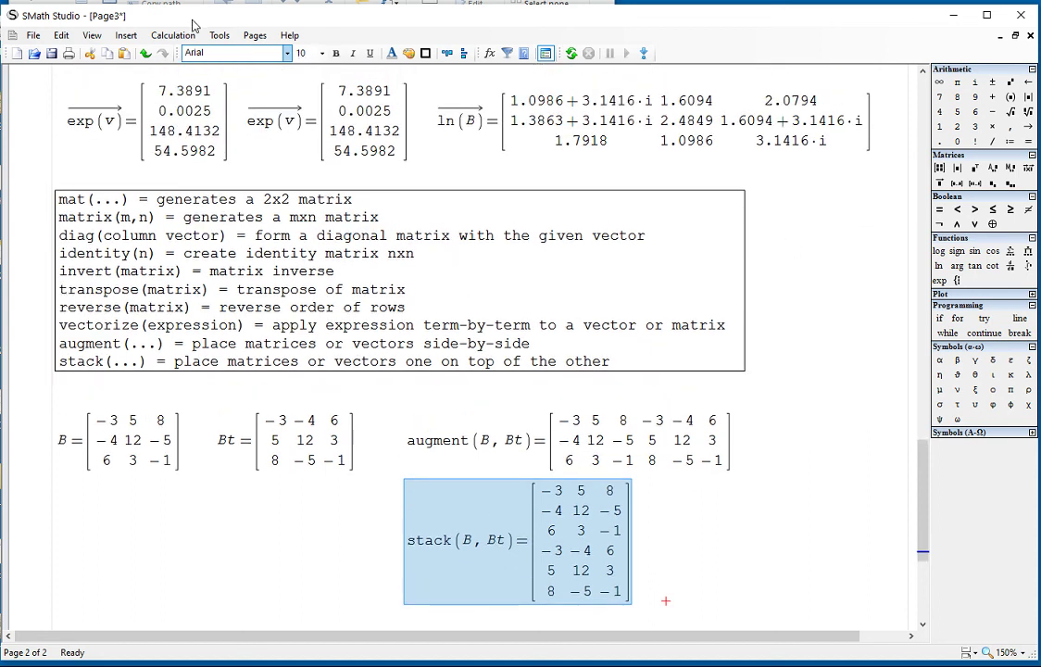
click(255, 36)
click(283, 86)
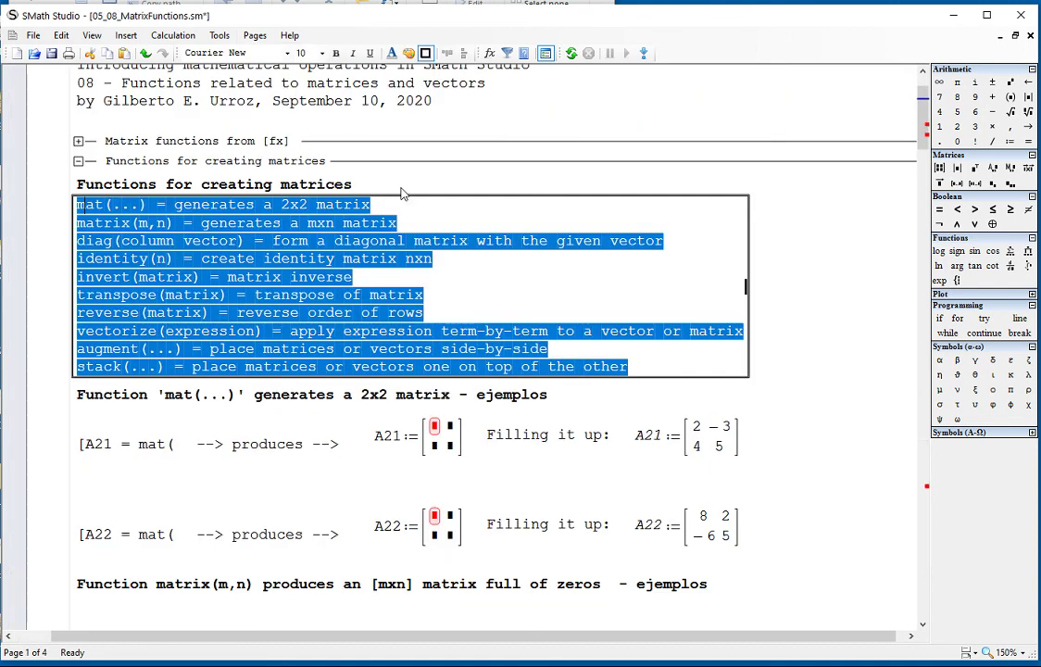
click(805, 318)
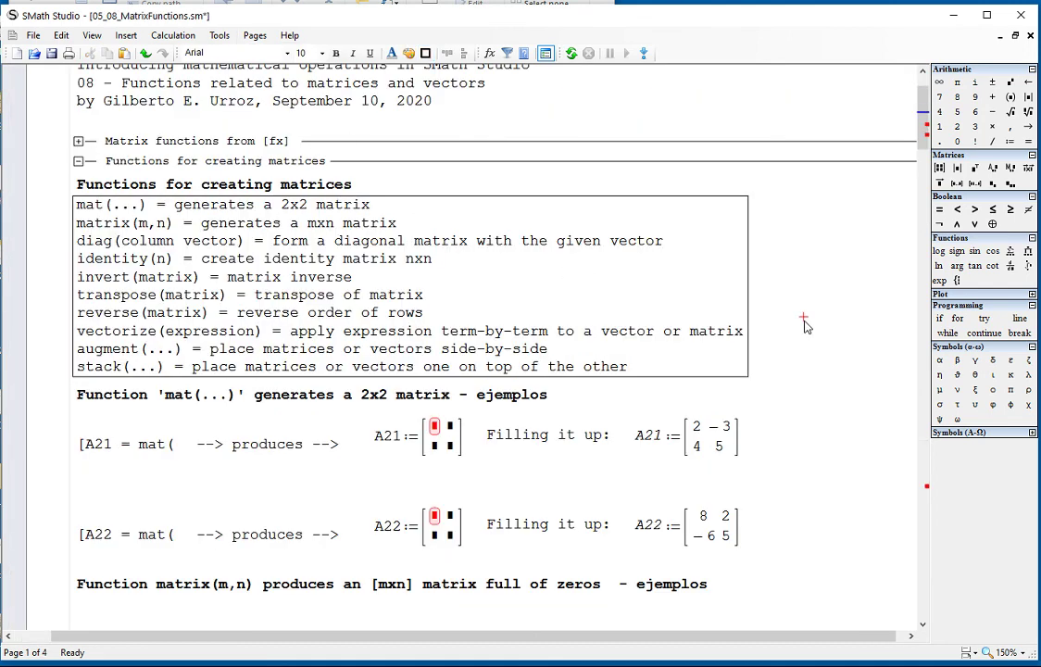
scroll(806, 322, down, 2)
scroll(804, 326, down, 2)
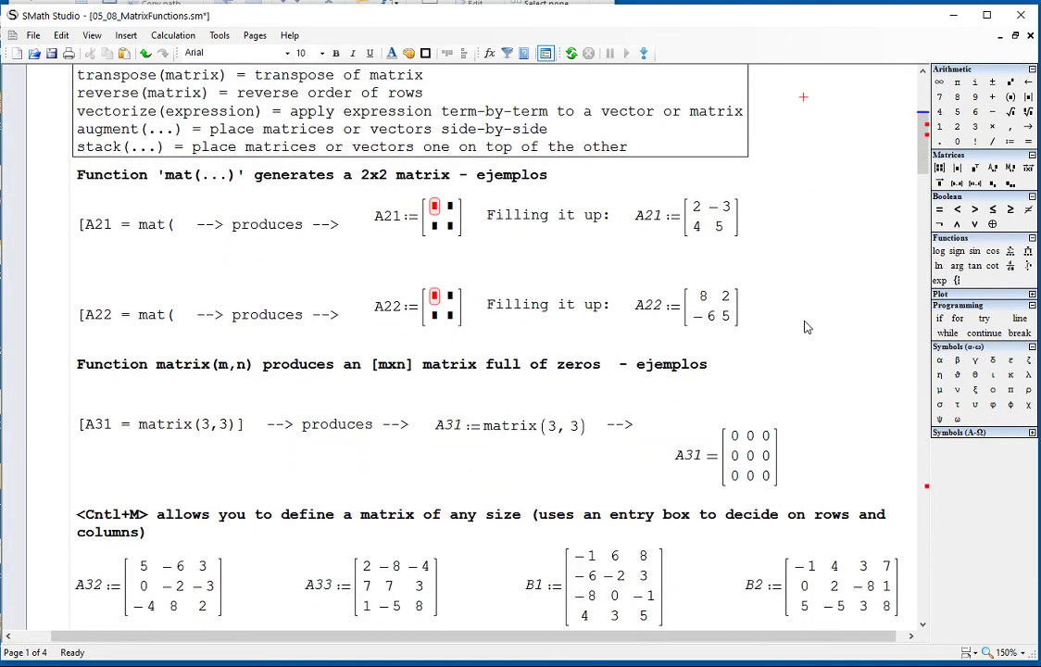
scroll(804, 326, down, 3)
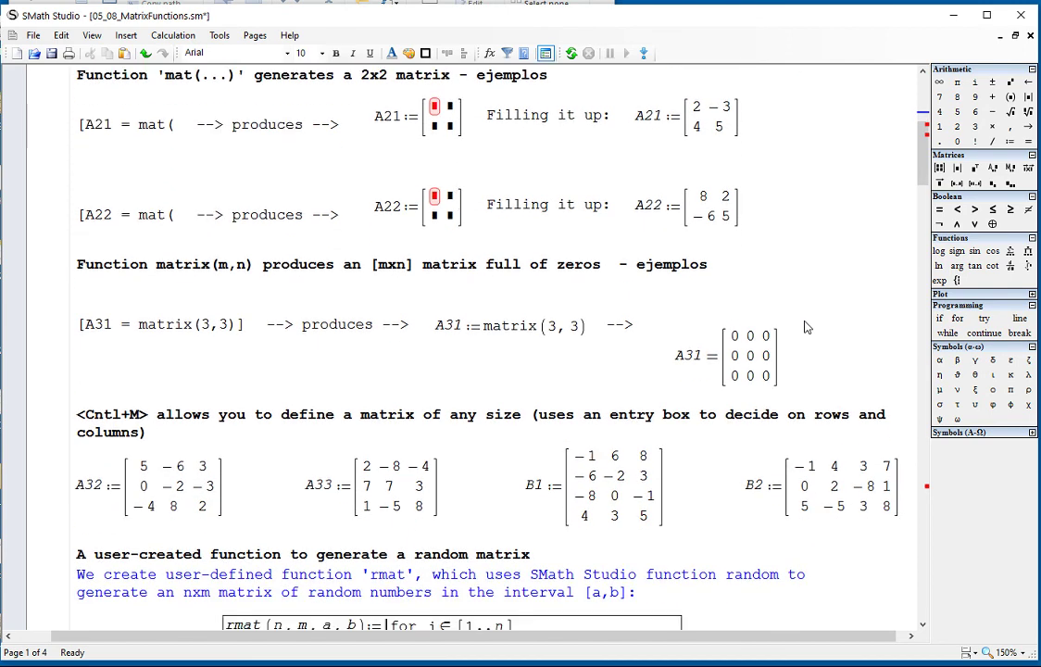
scroll(805, 326, down, 4)
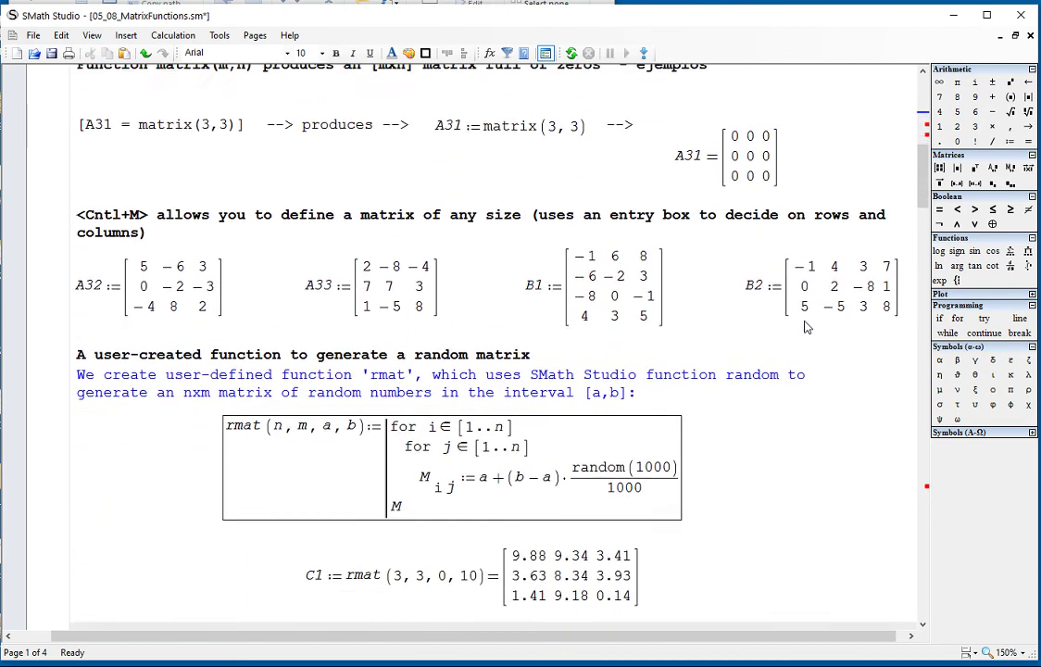
scroll(805, 326, down, 1)
scroll(805, 326, down, 1)
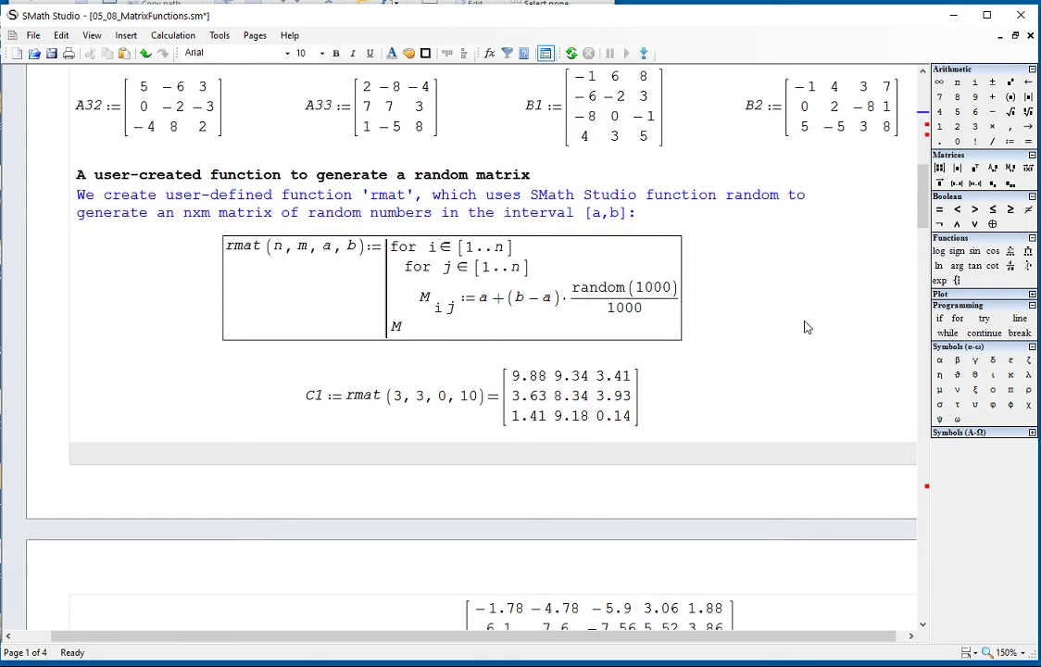
scroll(805, 326, down, 1)
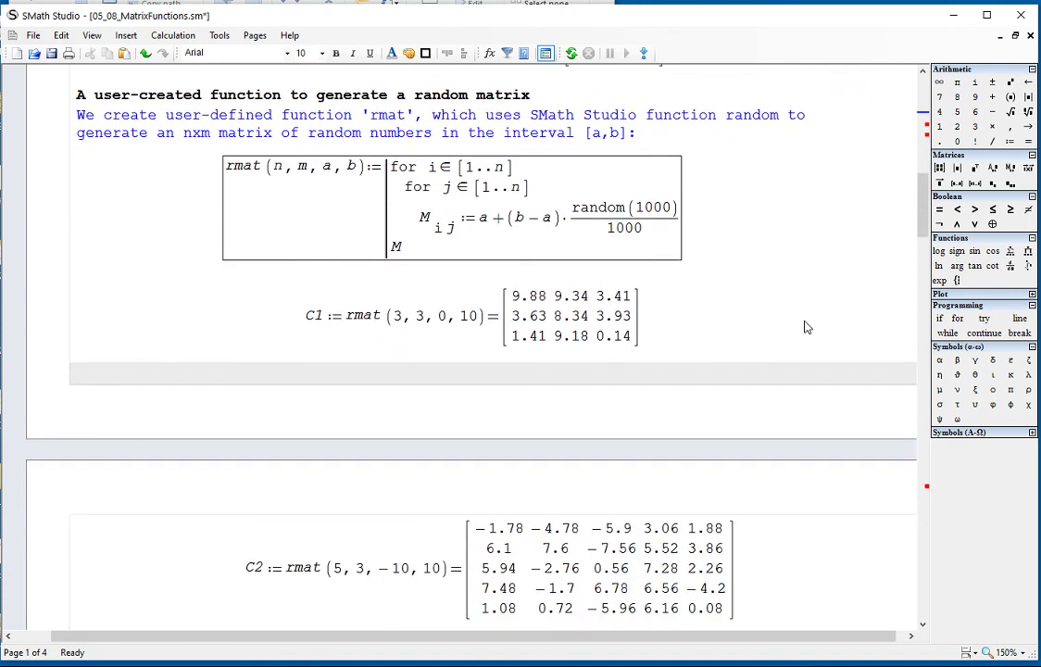